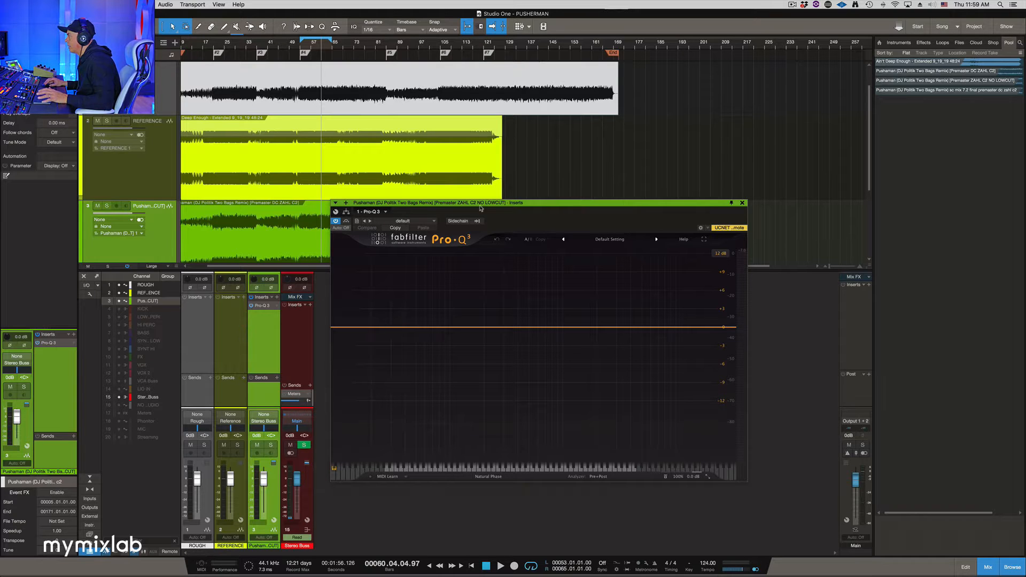
# Move the Pro-Q 3 window up over the arrangement, checking its full-screen view and interface size options
pyautogui.moveTo(480, 208); pyautogui.dragTo(485, 188)
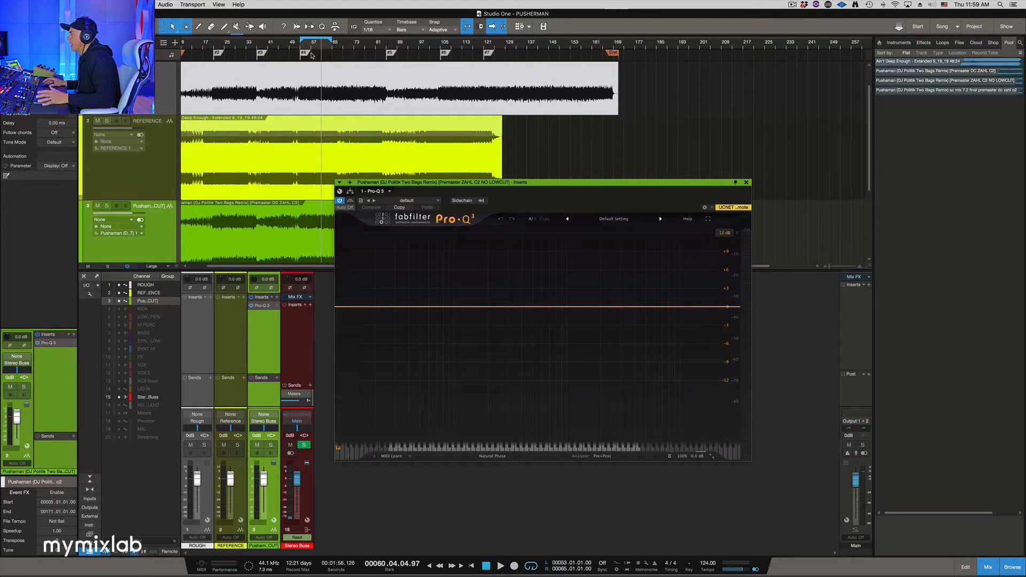
pyautogui.click(709, 220)
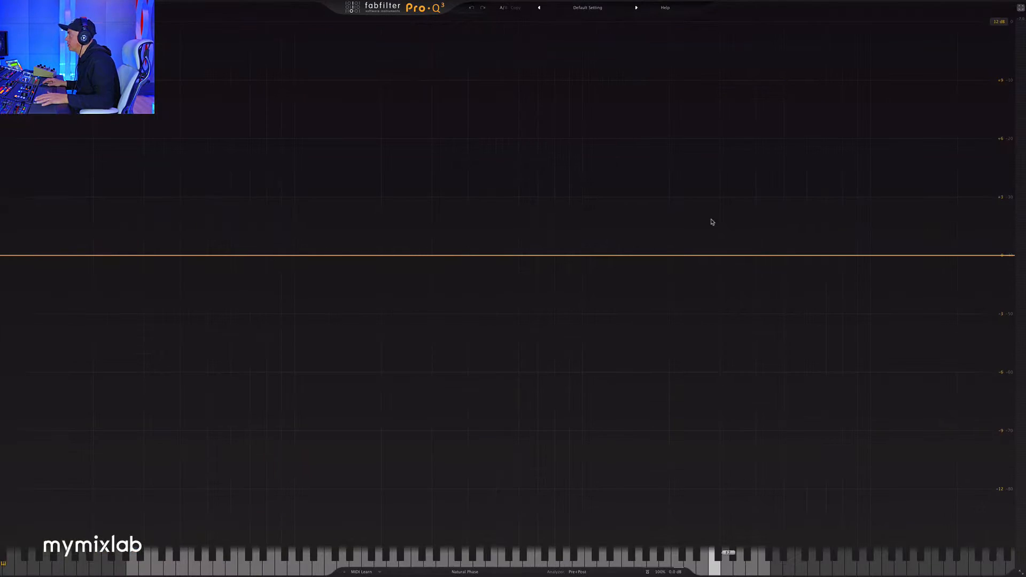
pyautogui.click(1021, 9)
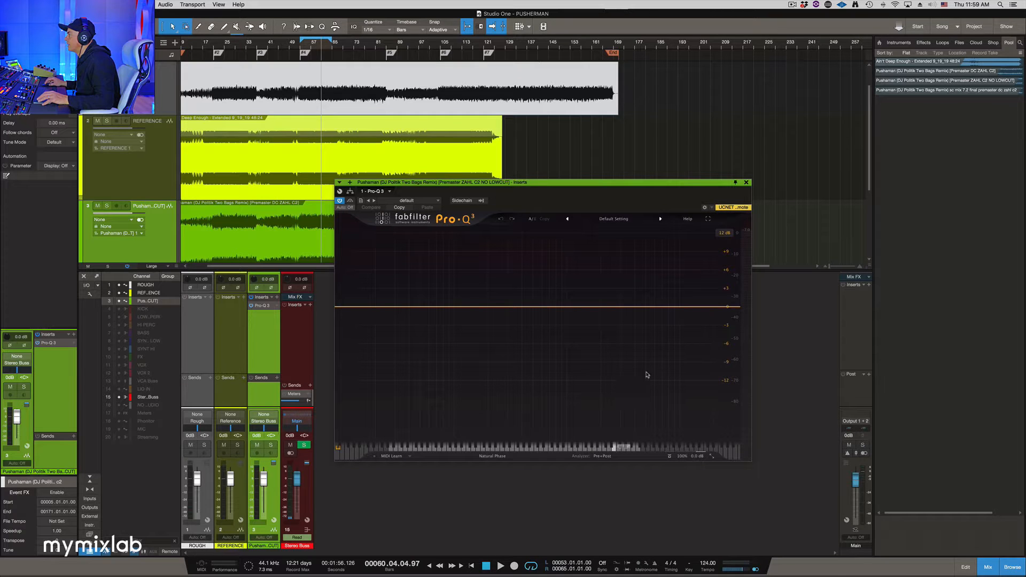
pyautogui.click(711, 457)
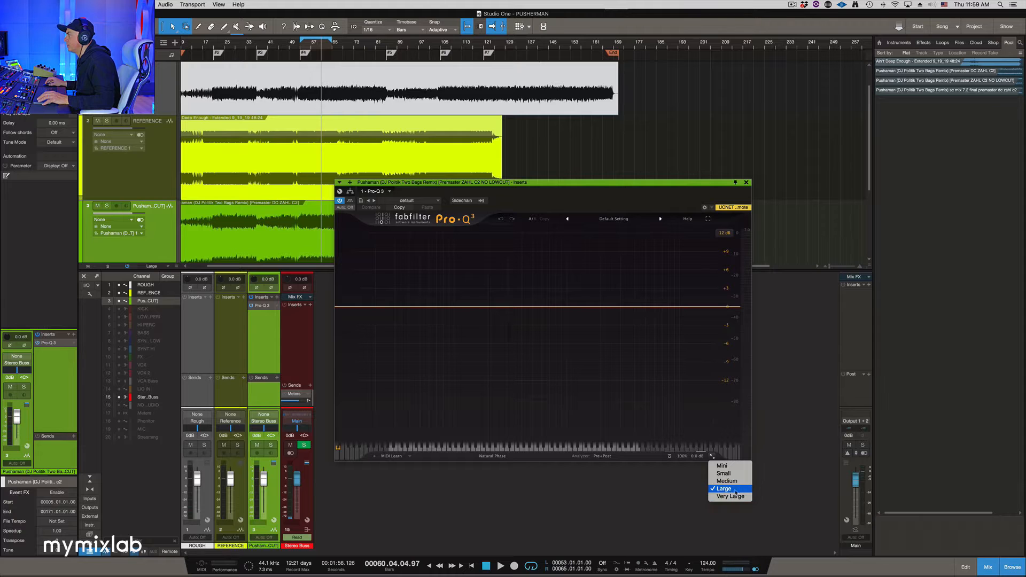
pyautogui.click(511, 183)
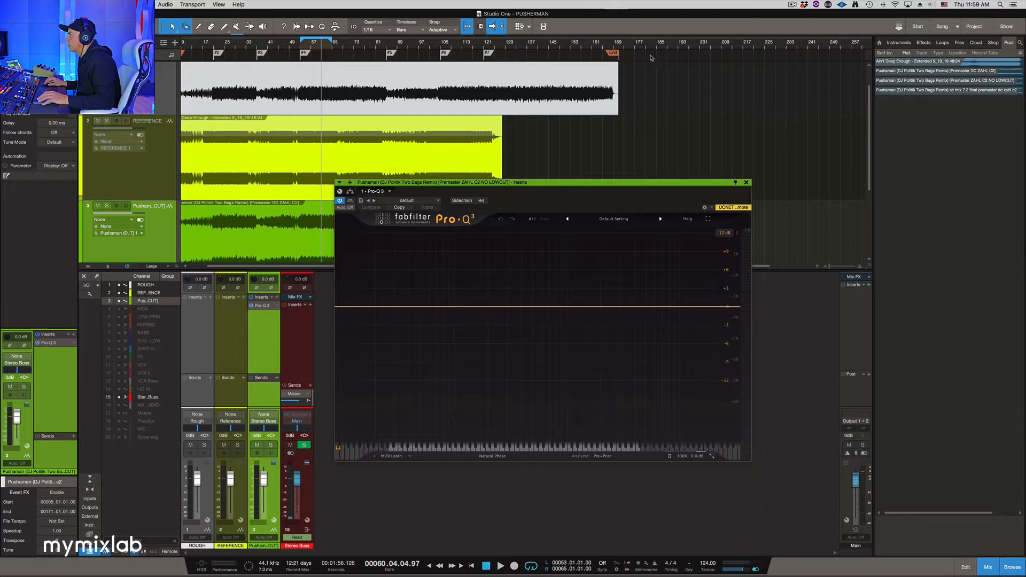
pyautogui.moveTo(573, 185); pyautogui.dragTo(535, 138)
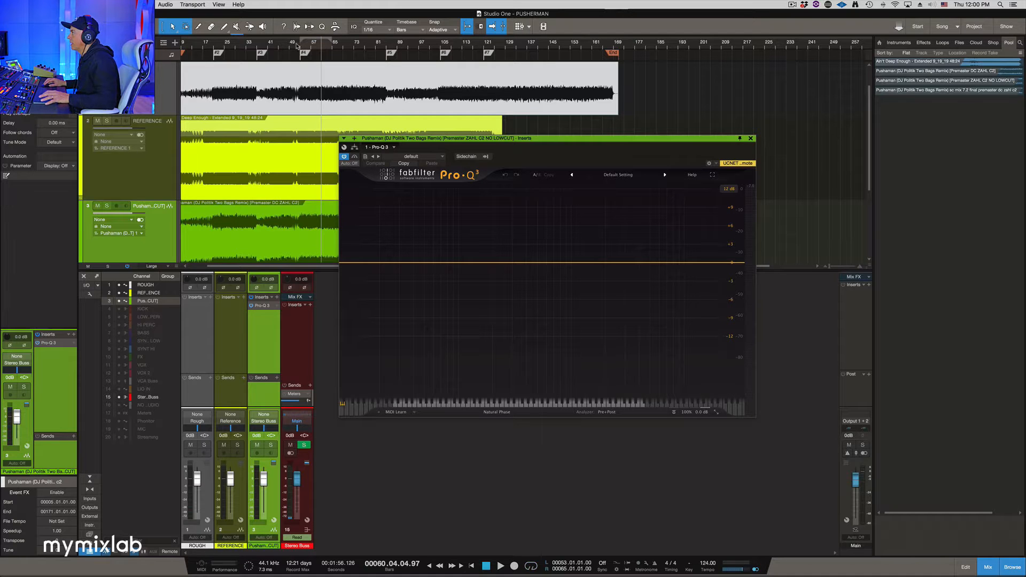
# Play the track from about bar 52 to watch its spectrum in the EQ, and stop playback
pyautogui.click(298, 45)
pyautogui.press('space')
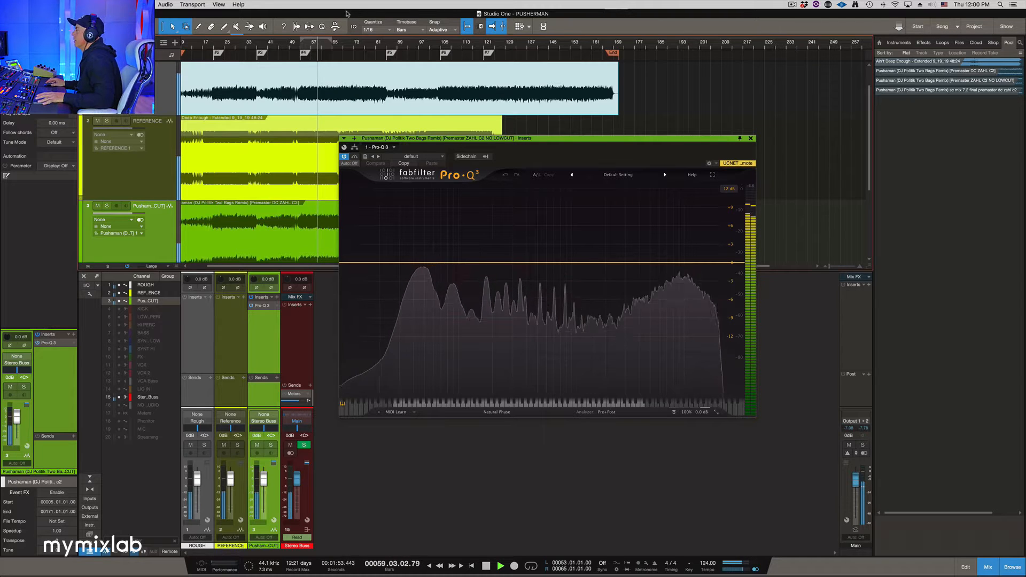
pyautogui.press('space')
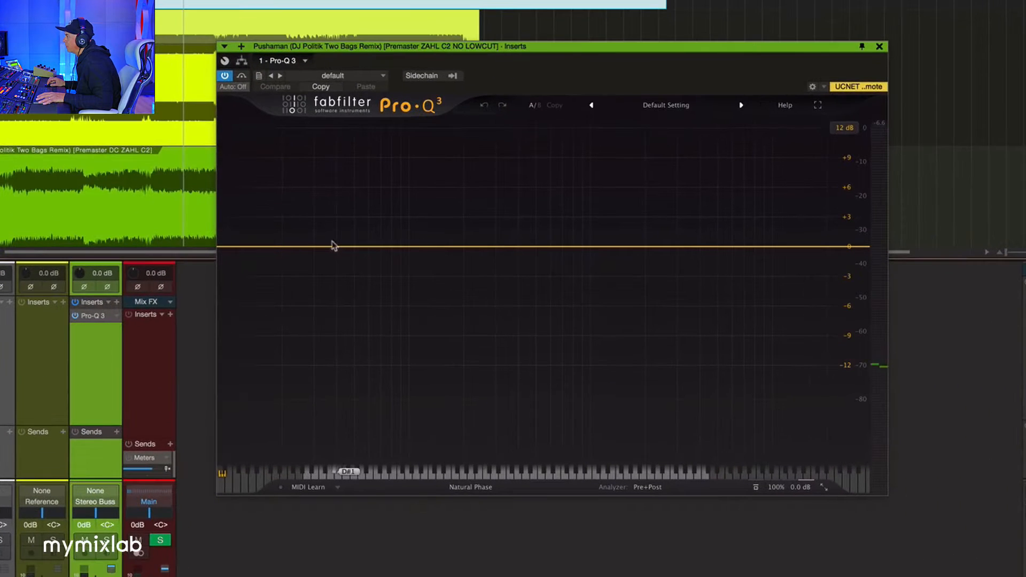
# Add a Low Cut band with a Brickwall slope and set its frequency to about 56 Hz
pyautogui.click(409, 262)
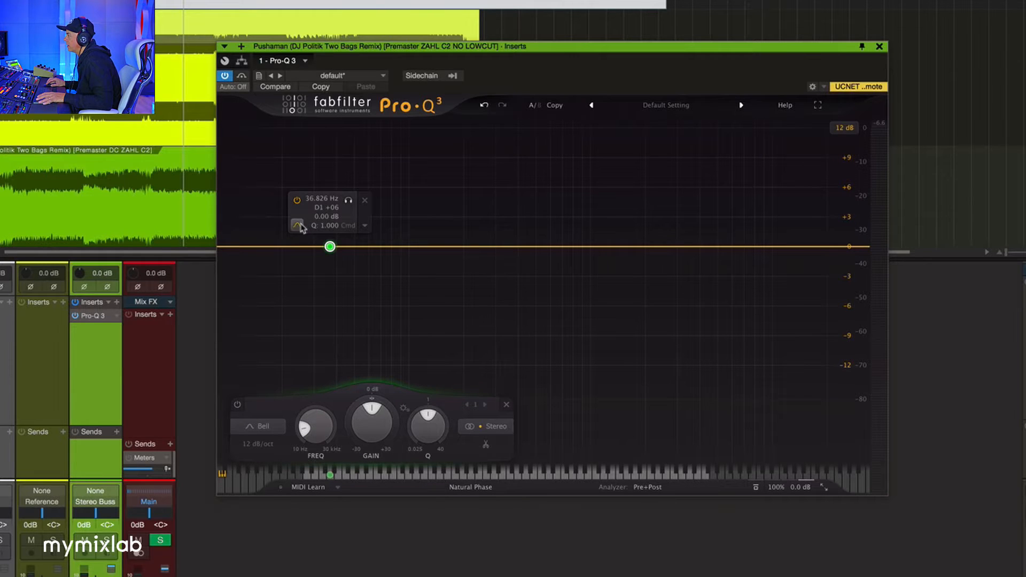
pyautogui.moveTo(331, 246)
pyautogui.mouseDown()
pyautogui.moveTo(300, 254)
pyautogui.moveTo(324, 242)
pyautogui.mouseUp()
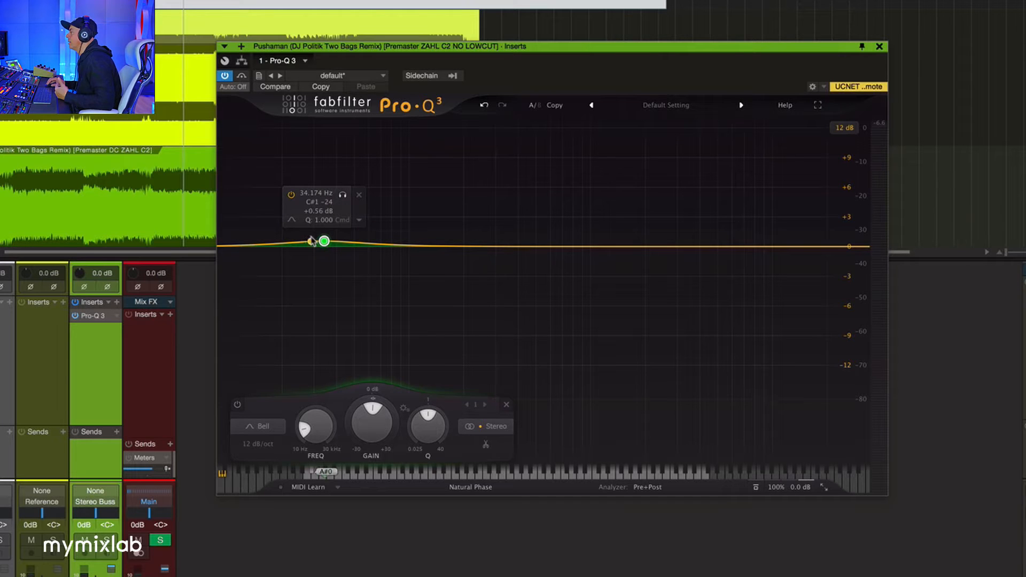
pyautogui.click(263, 426)
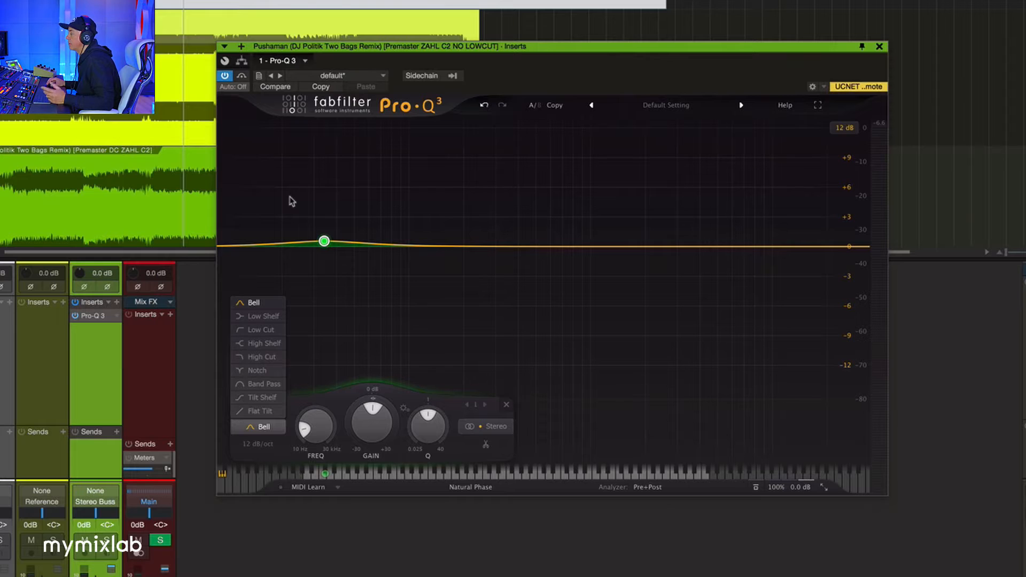
pyautogui.click(275, 331)
pyautogui.click(261, 444)
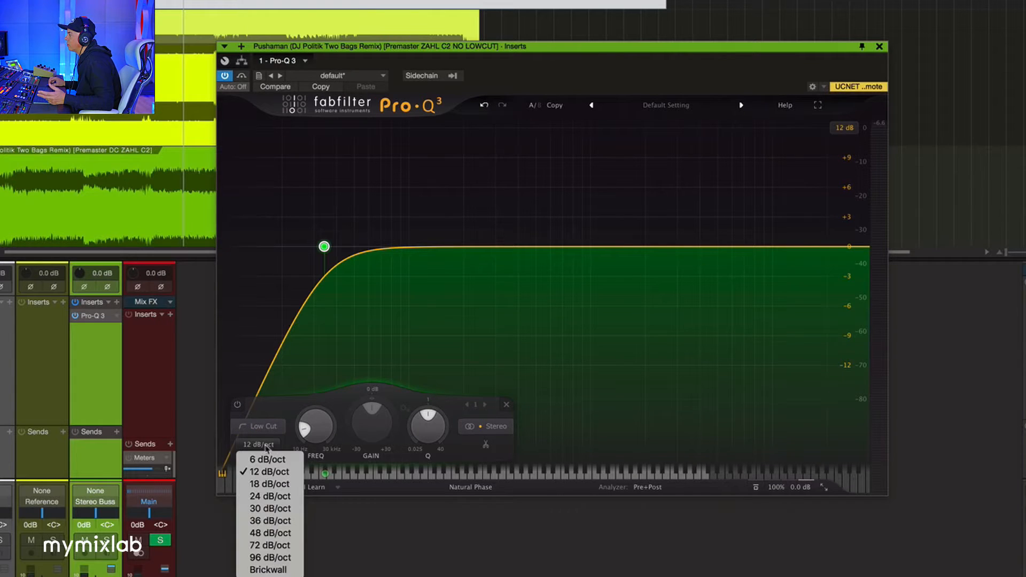
pyautogui.click(263, 568)
pyautogui.moveTo(326, 252)
pyautogui.moveTo(327, 253); pyautogui.dragTo(364, 263)
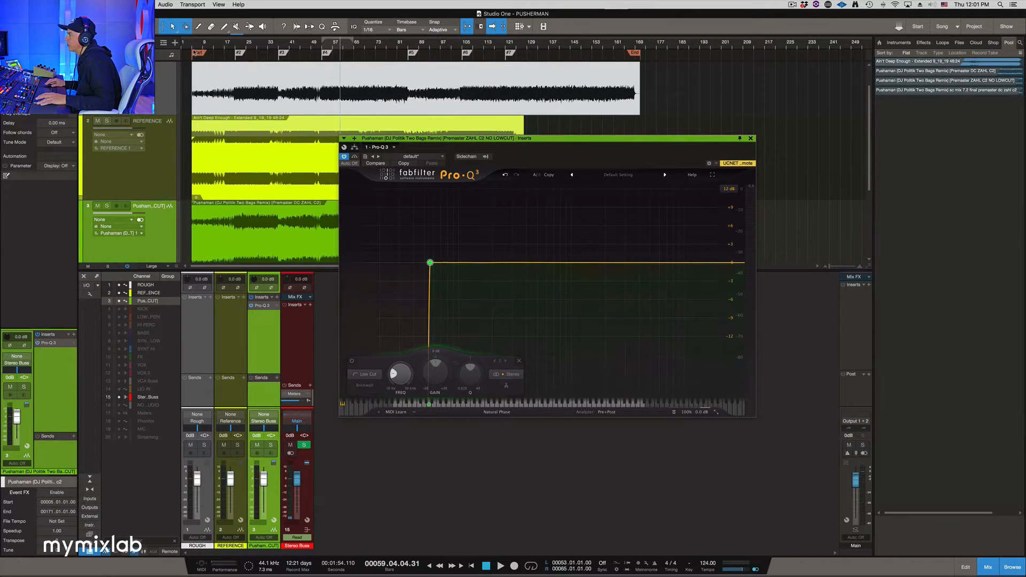
# Audition the low cut on the track's intro from bar 5 and stop playback
pyautogui.click(193, 44)
pyautogui.press('space')
pyautogui.press('space')
pyautogui.moveTo(193, 45); pyautogui.dragTo(315, 60)
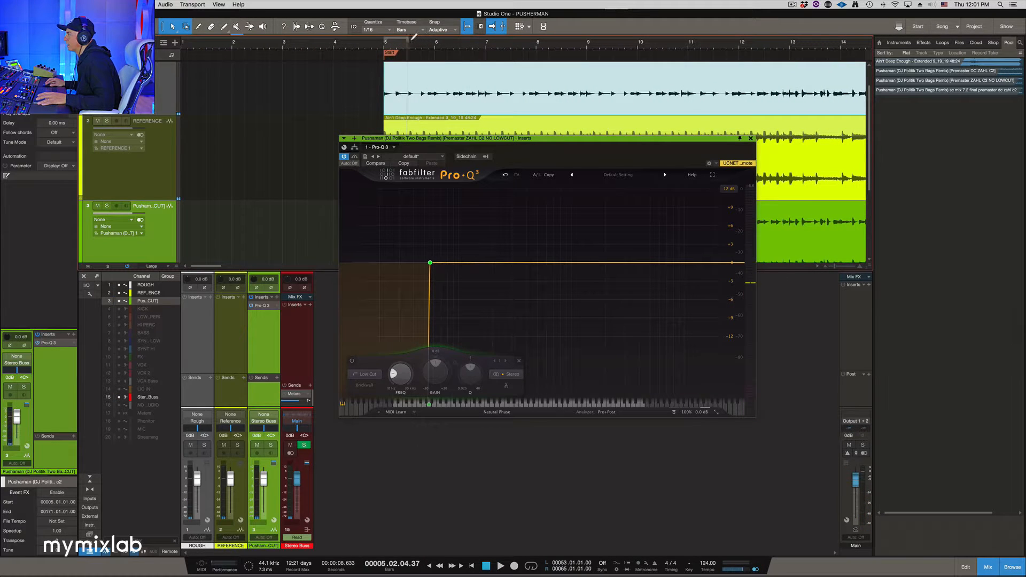
pyautogui.press('space')
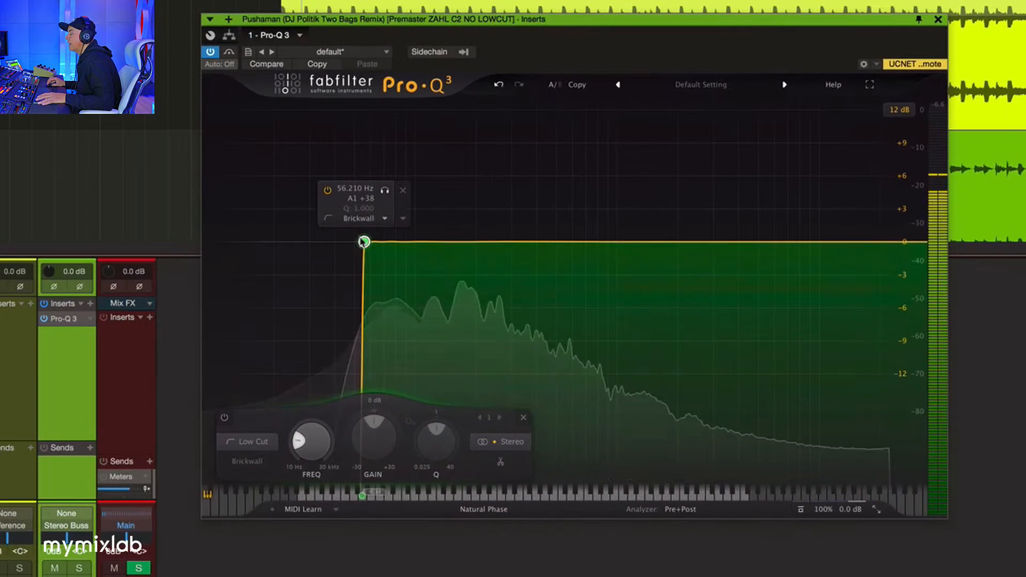
pyautogui.press('space')
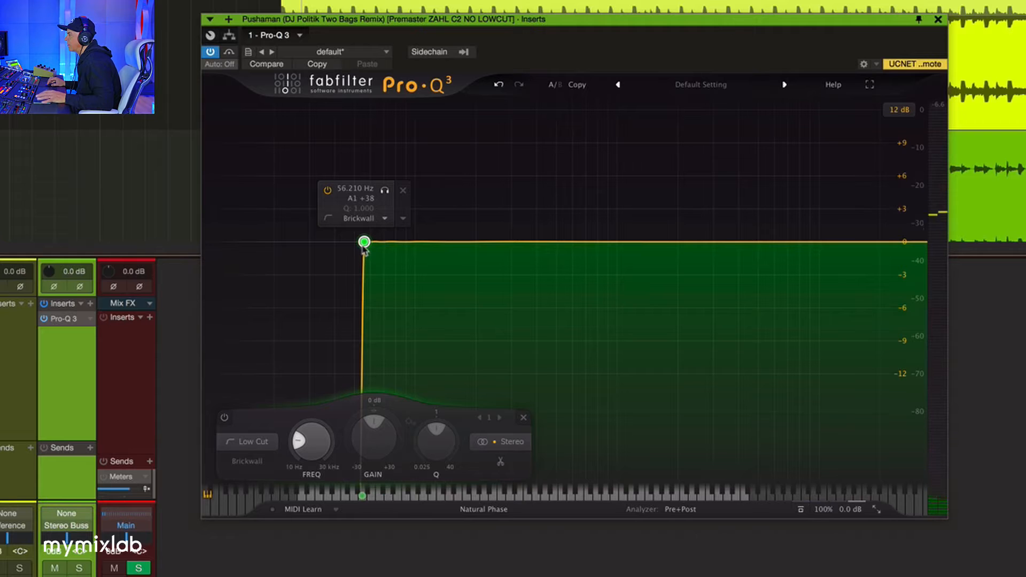
# Lower the Low Cut frequency to about 52 Hz during playback
pyautogui.press('space')
pyautogui.moveTo(364, 242)
pyautogui.mouseDown()
pyautogui.moveTo(713, 240)
pyautogui.moveTo(255, 242)
pyautogui.moveTo(361, 241)
pyautogui.mouseUp()
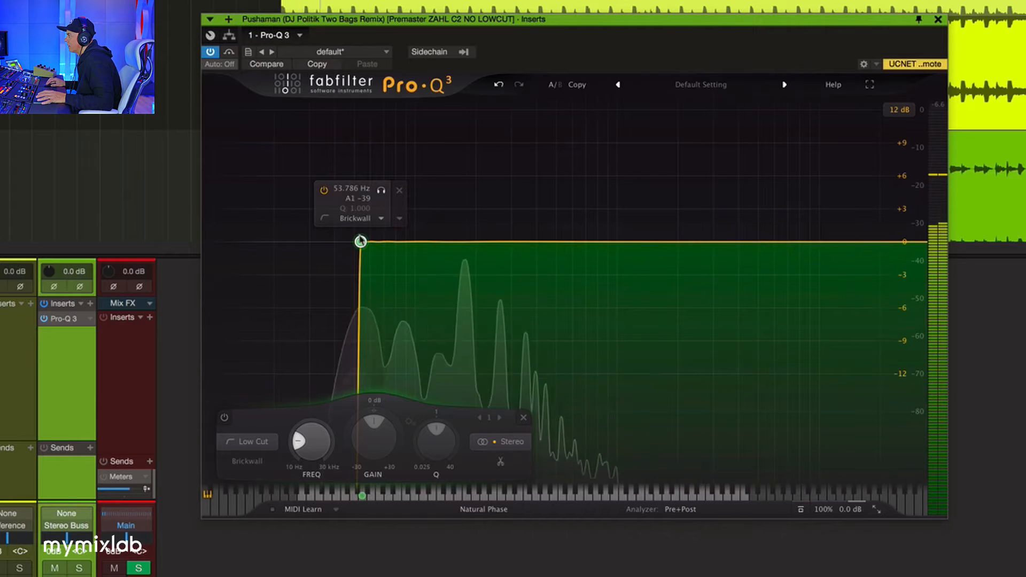
pyautogui.moveTo(361, 242)
pyautogui.mouseDown()
pyautogui.moveTo(213, 241)
pyautogui.moveTo(358, 251)
pyautogui.mouseUp()
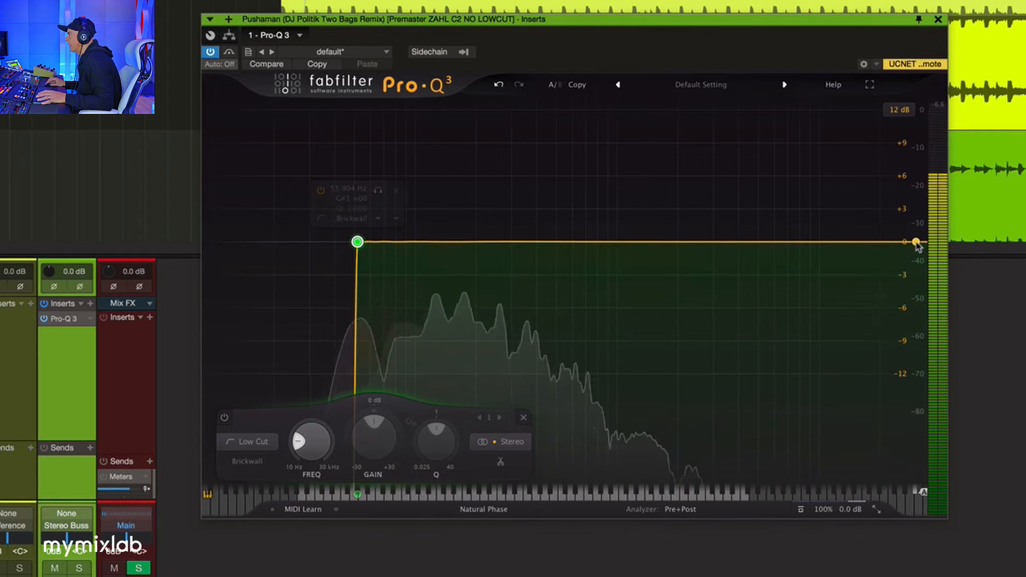
# Add a 12 dB/oct High Cut band at about 196 Hz
pyautogui.click(852, 242)
pyautogui.moveTo(852, 242); pyautogui.dragTo(474, 247)
# Add a Bell band at about 70 Hz with an upward dynamic range of about 12 dB, and stop playback
pyautogui.click(384, 241)
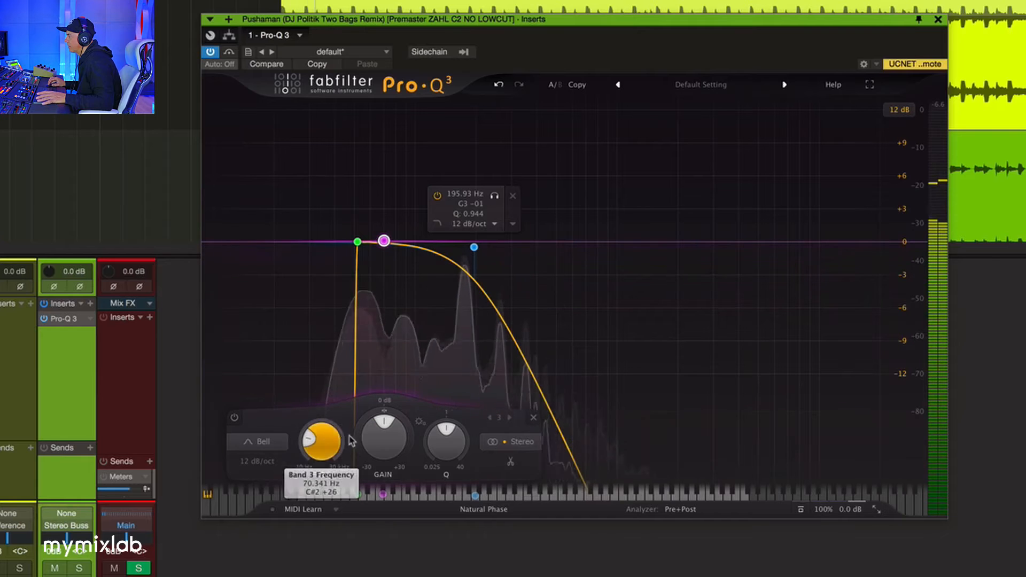
pyautogui.moveTo(363, 415); pyautogui.dragTo(367, 337)
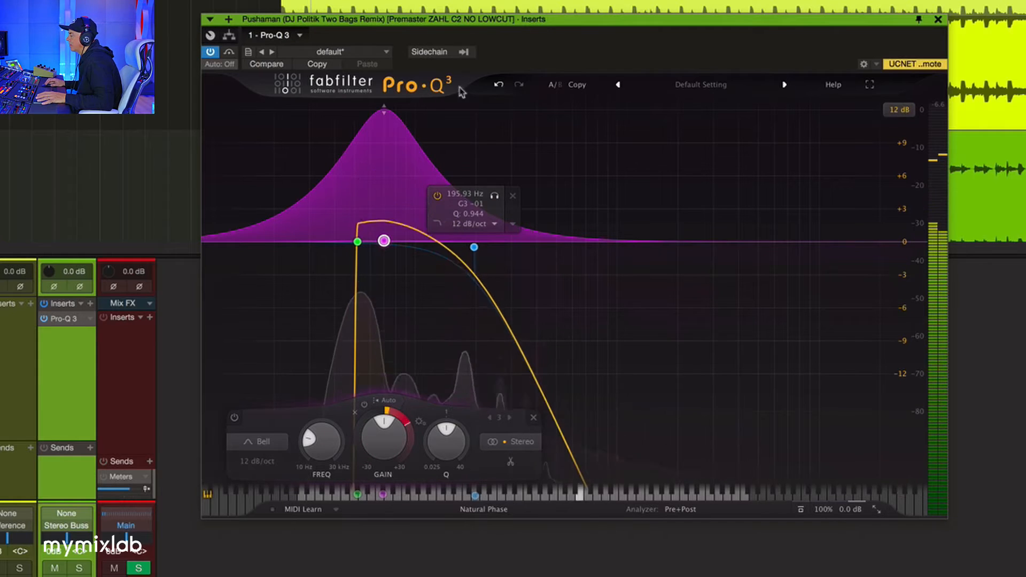
pyautogui.press('space')
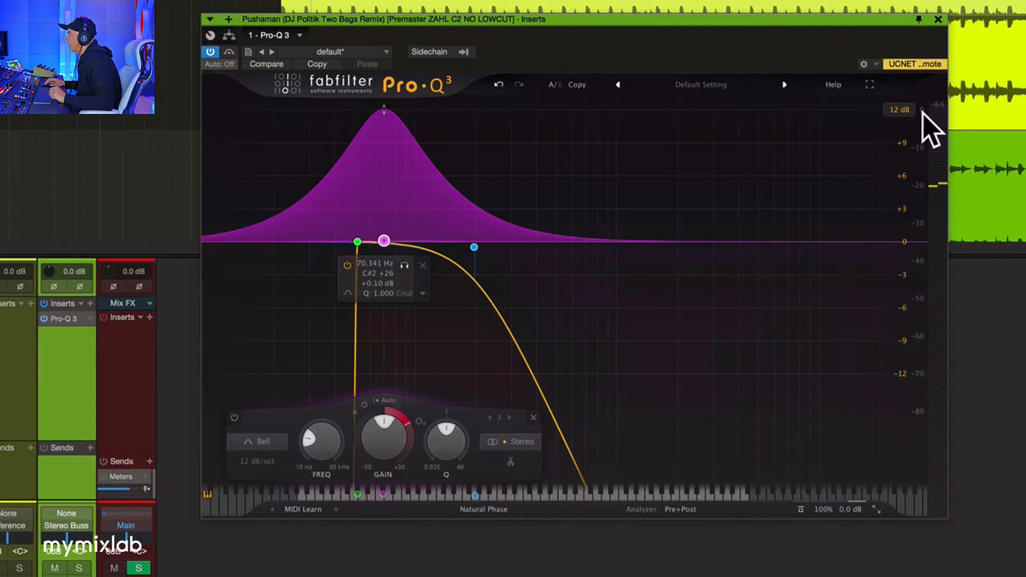
# Set the EQ display range to 30 dB and raise the 70 Hz band's dynamic range to about +20 dB
pyautogui.click(900, 110)
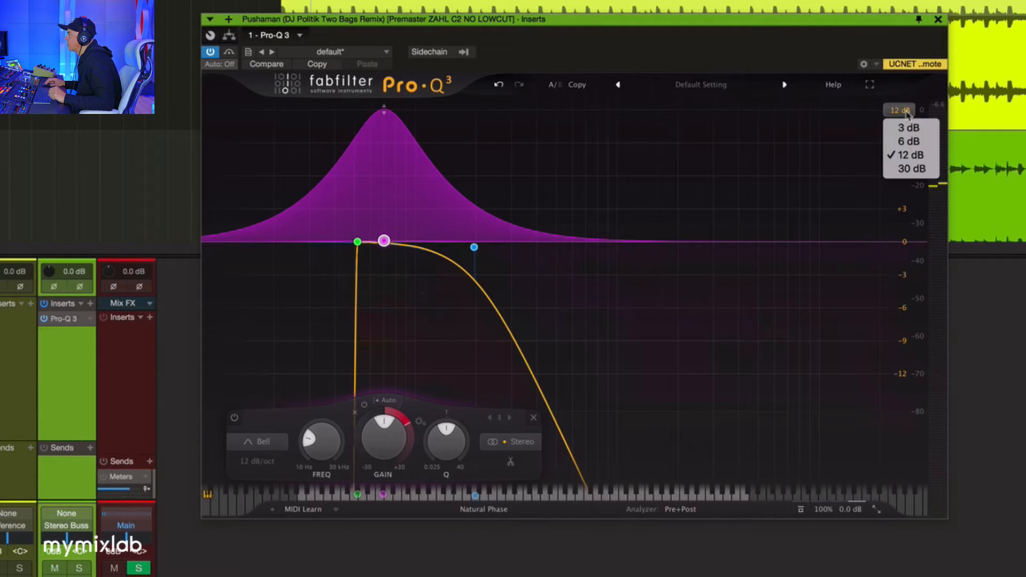
pyautogui.click(909, 169)
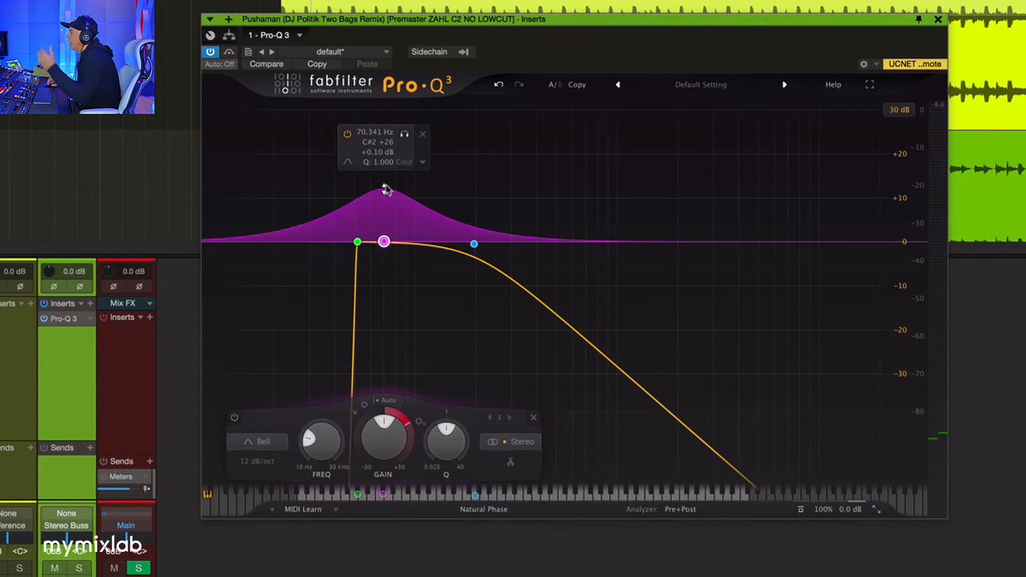
pyautogui.moveTo(386, 190); pyautogui.dragTo(384, 149)
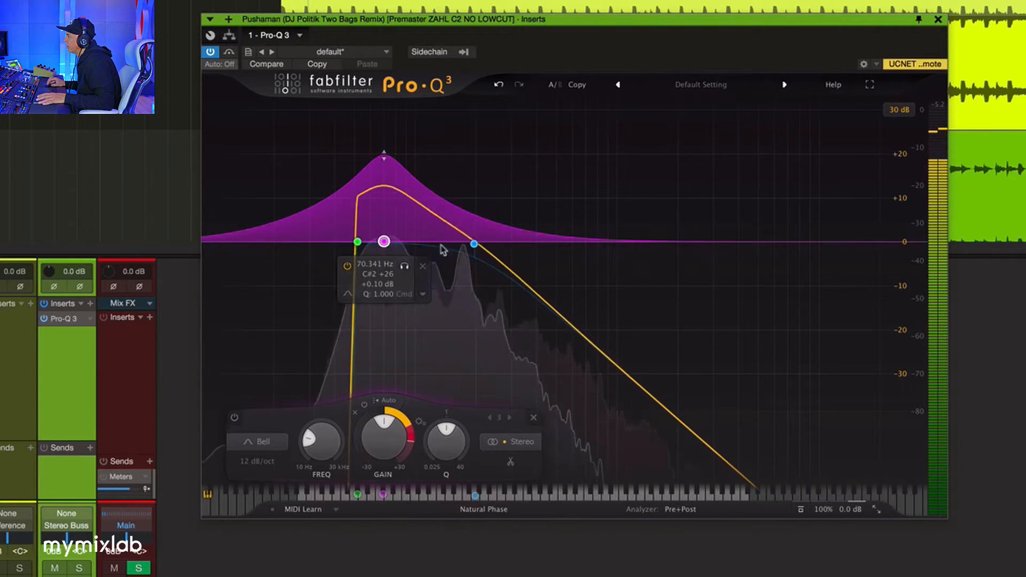
# Set the High Cut slope to Brickwall and lower its frequency to about 131 Hz
pyautogui.click(474, 244)
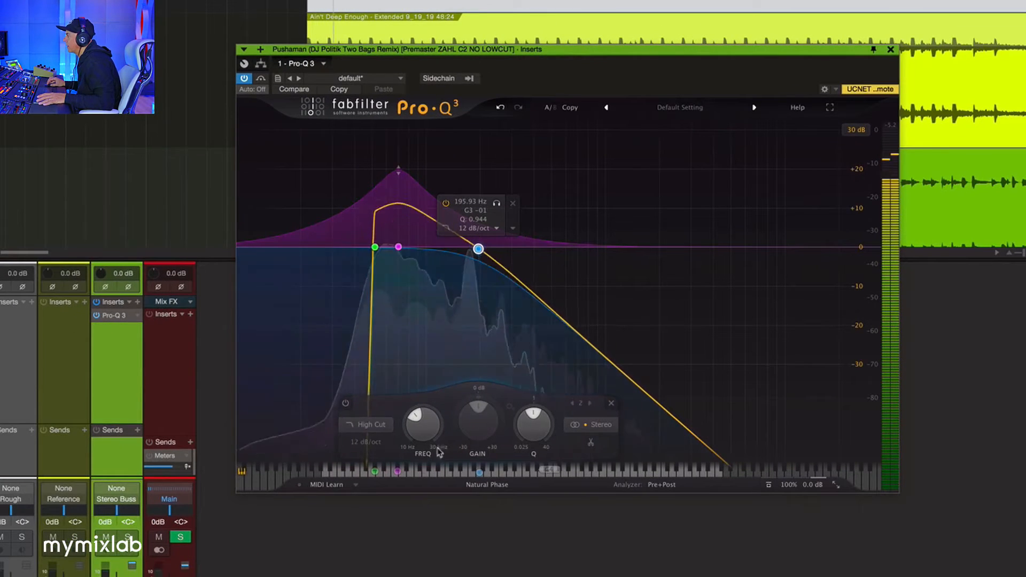
pyautogui.click(366, 443)
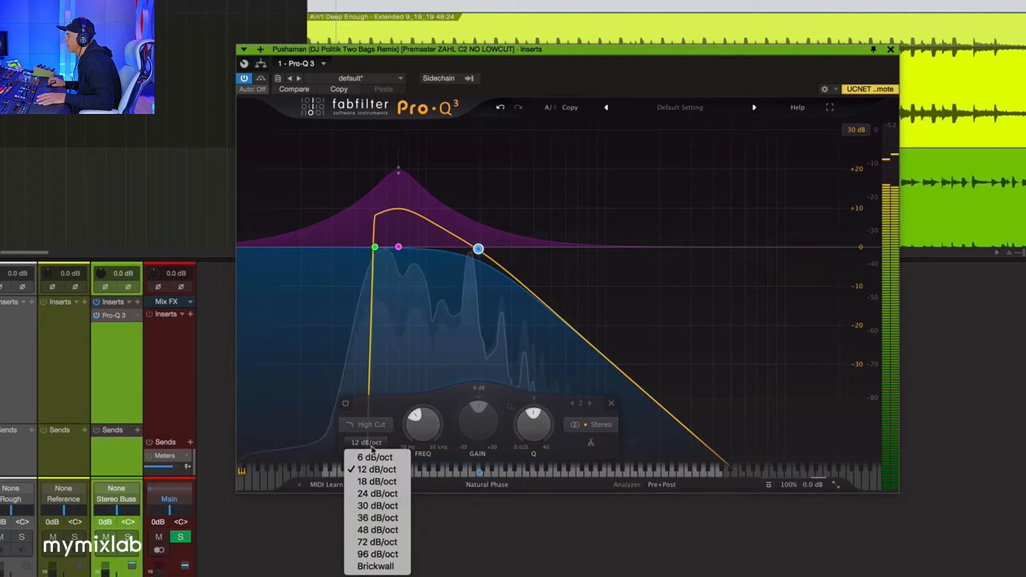
pyautogui.click(377, 568)
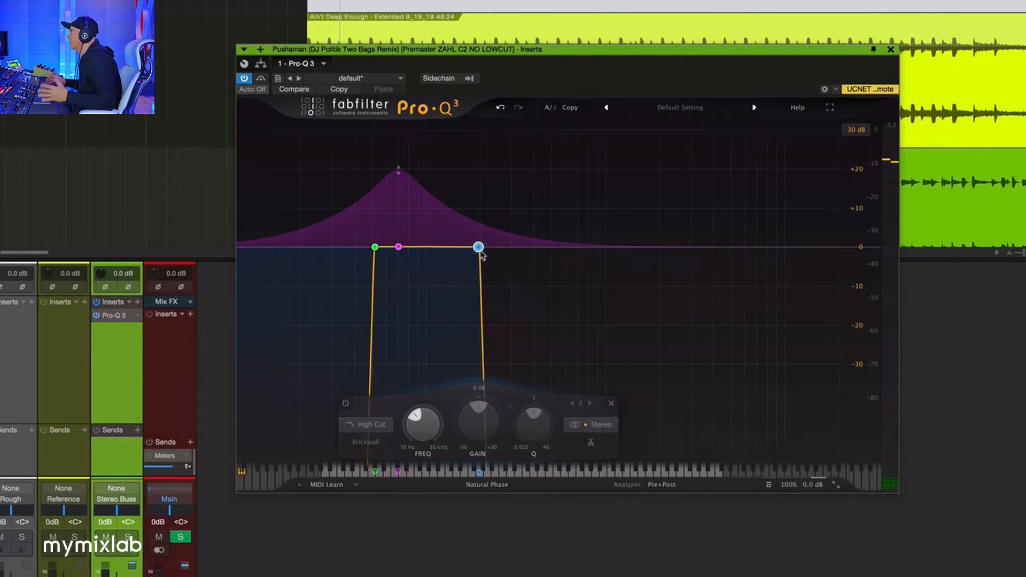
pyautogui.click(479, 248)
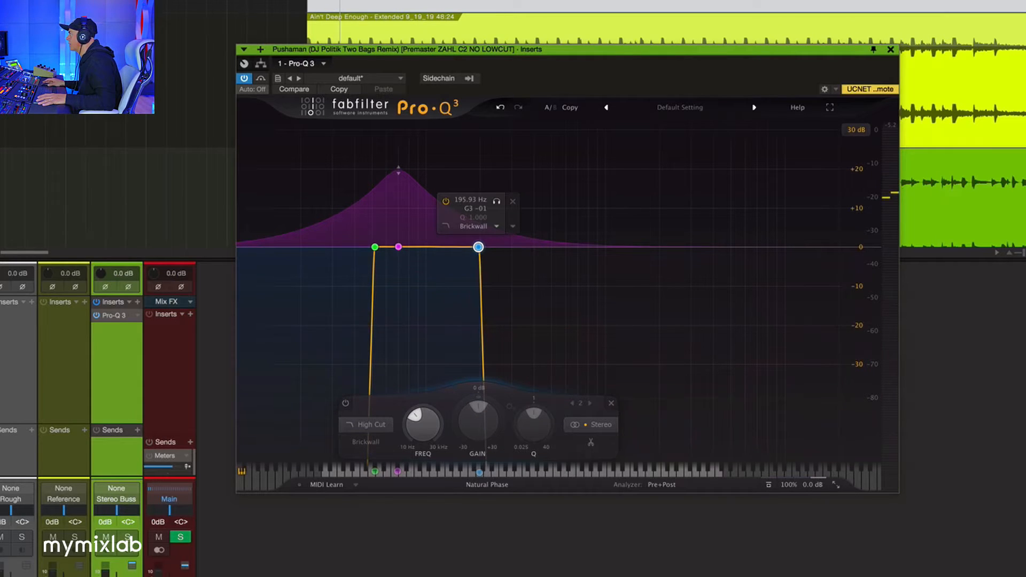
pyautogui.moveTo(479, 247); pyautogui.dragTo(449, 250)
# Reduce the 70 Hz band's dynamic range to about +11 dB and toggle Auto Gain on and off
pyautogui.moveTo(400, 170); pyautogui.dragTo(399, 205)
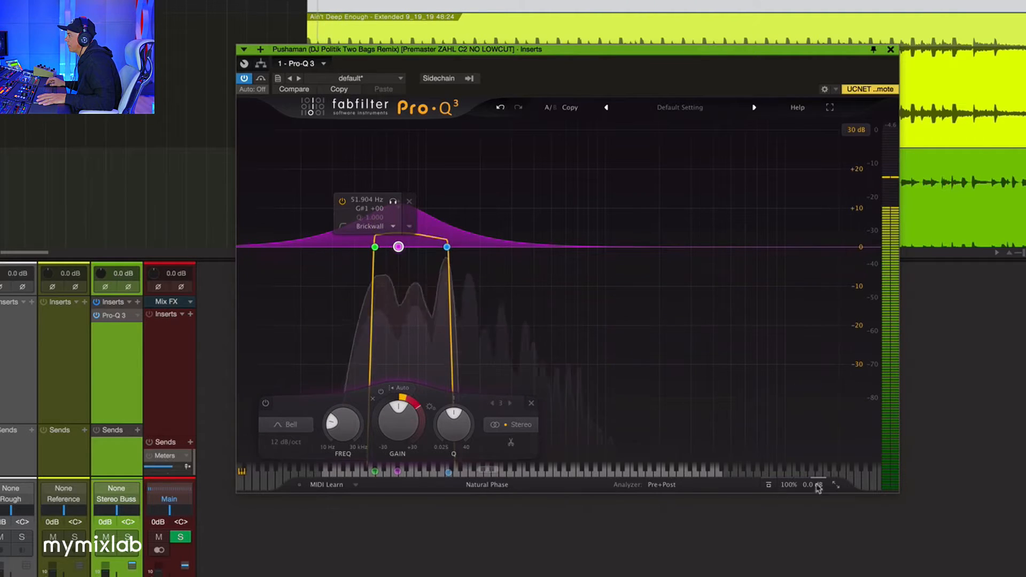
pyautogui.click(768, 484)
pyautogui.click(768, 485)
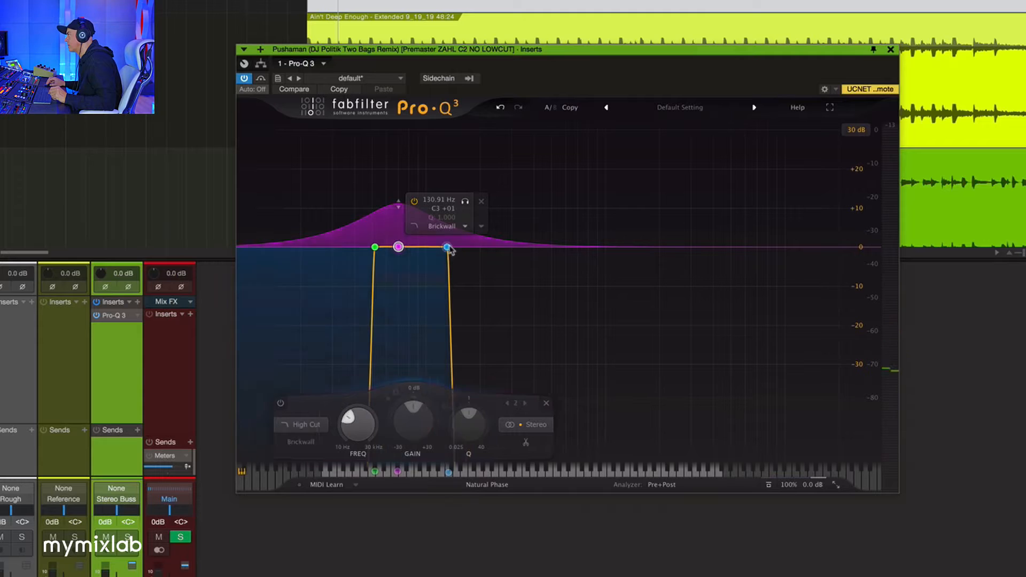
# Raise the High Cut frequency and add a Bell band at about 243 Hz with an upward dynamic range of about 14 dB
pyautogui.moveTo(448, 248); pyautogui.dragTo(519, 247)
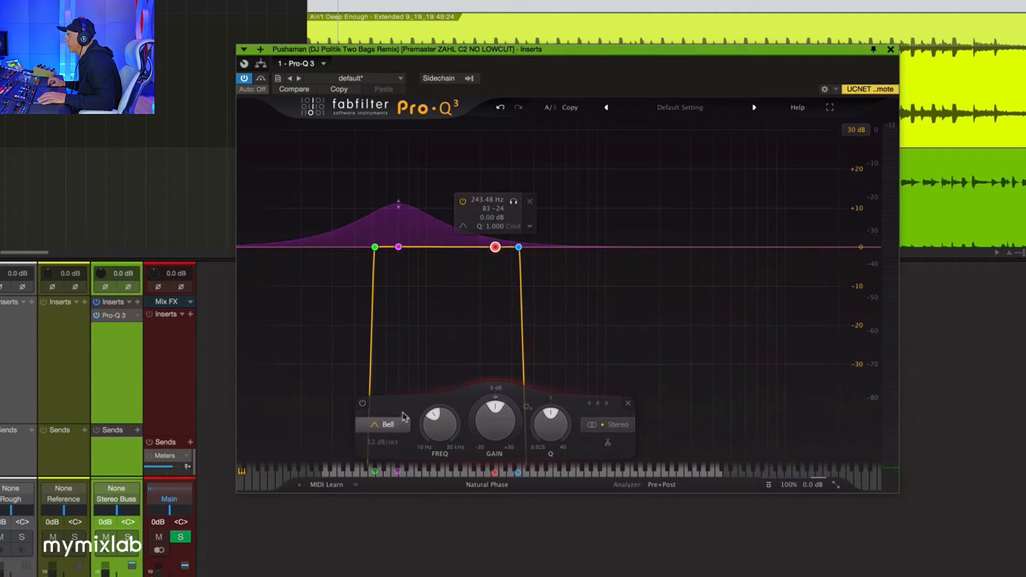
pyautogui.press('space')
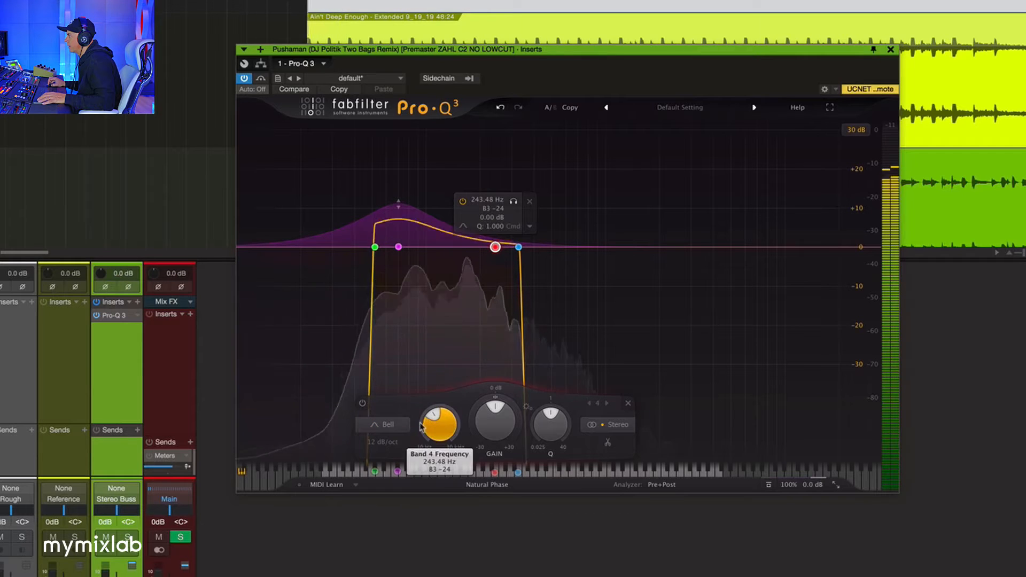
pyautogui.moveTo(473, 378); pyautogui.dragTo(479, 339)
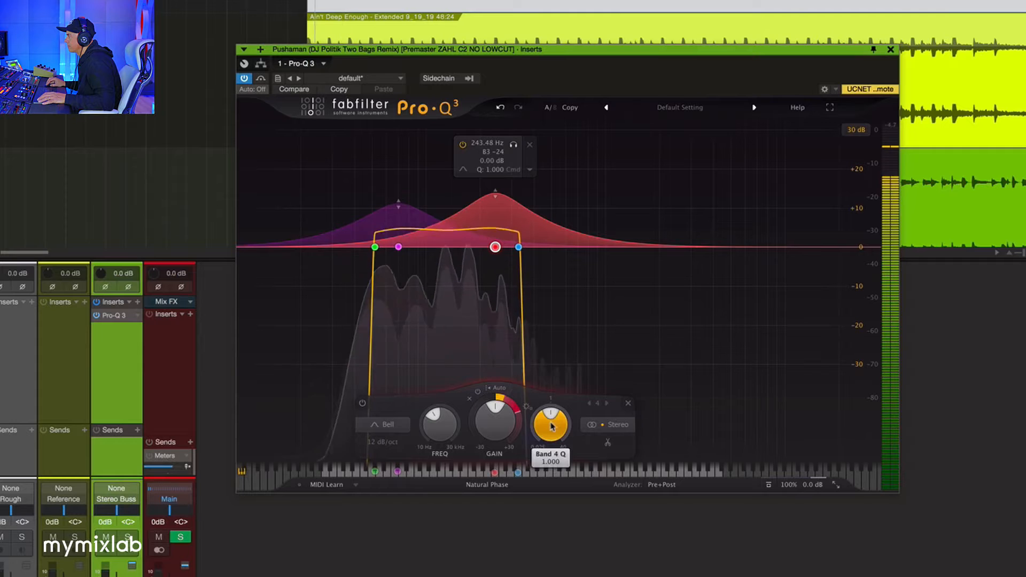
# Increase the 243 Hz band's Q and change its shape to High Shelf
pyautogui.scroll(5, 553, 426)
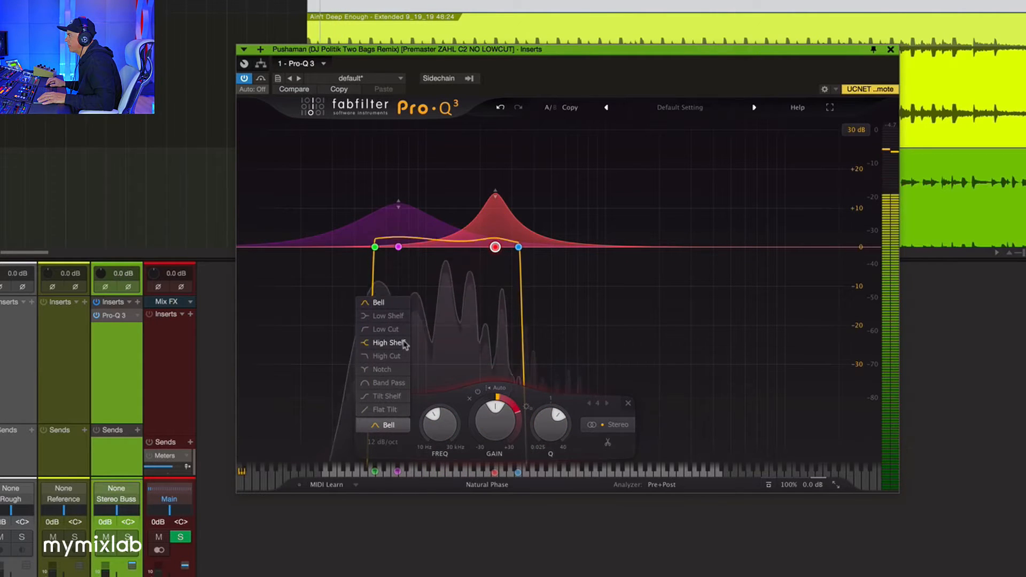
pyautogui.click(405, 344)
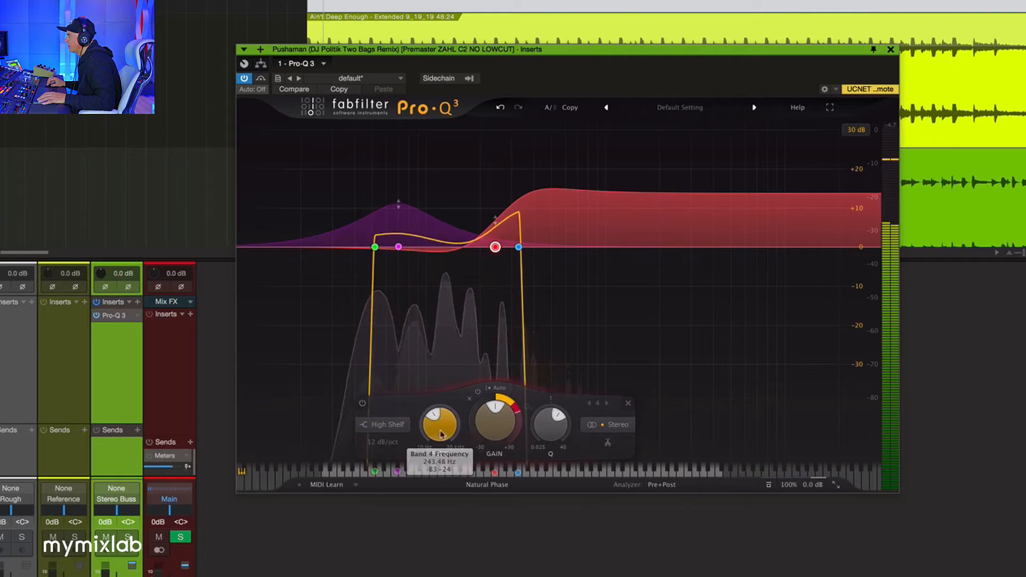
# Lower the High Shelf band's frequency to about 183 Hz, reduce its Q to 0.929, and stop playback
pyautogui.moveTo(434, 433); pyautogui.dragTo(432, 438)
pyautogui.moveTo(550, 431); pyautogui.dragTo(551, 455)
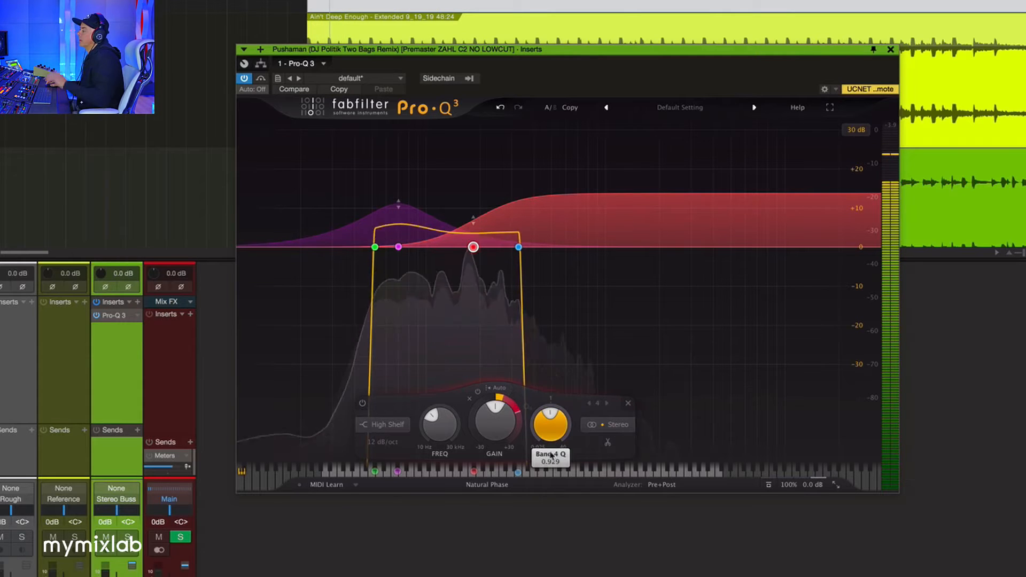
pyautogui.press('space')
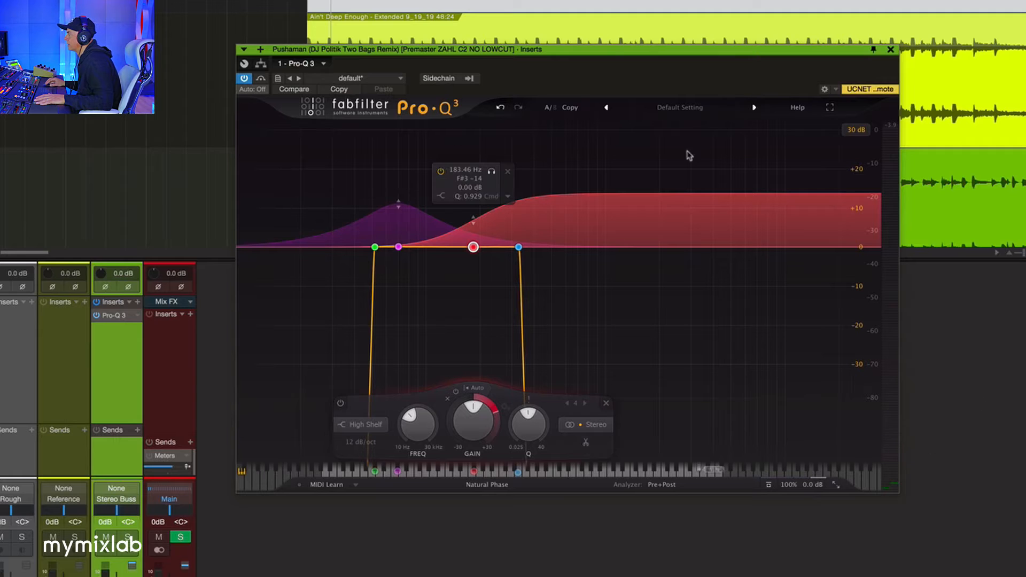
# Reset the EQ to the Default Setting and change the processing mode to Linear Phase
pyautogui.click(689, 109)
pyautogui.click(689, 220)
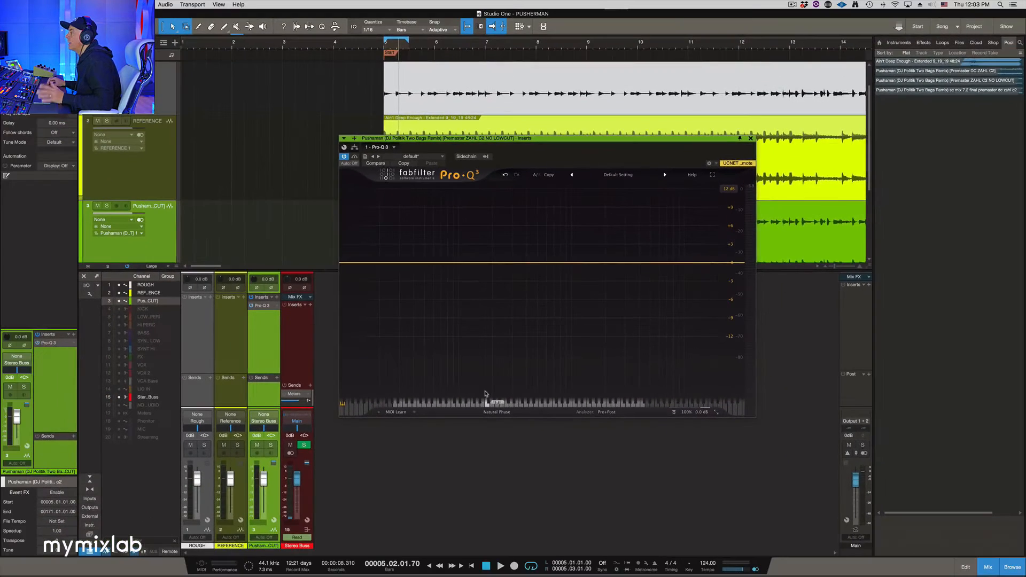
pyautogui.click(509, 412)
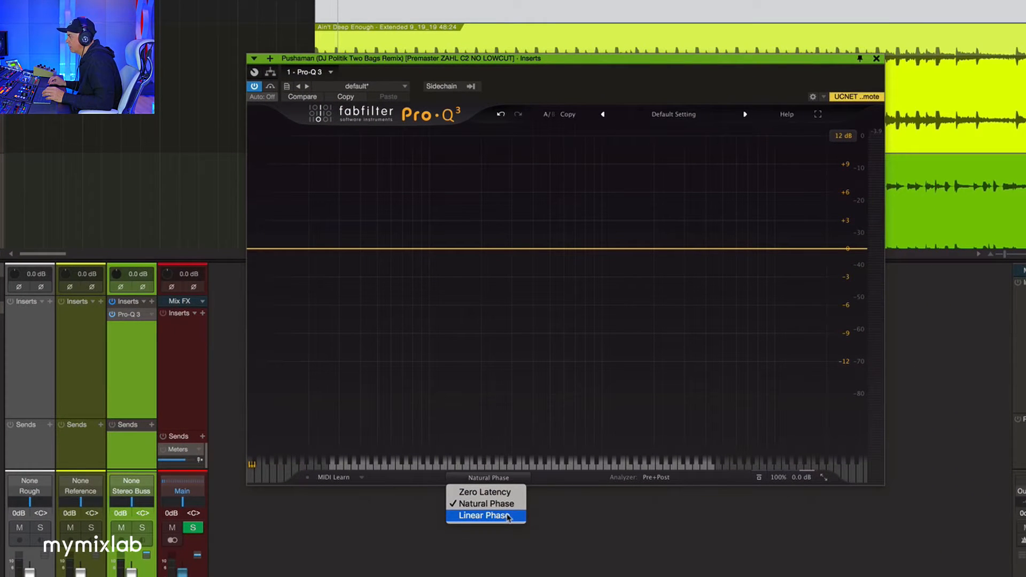
pyautogui.click(507, 516)
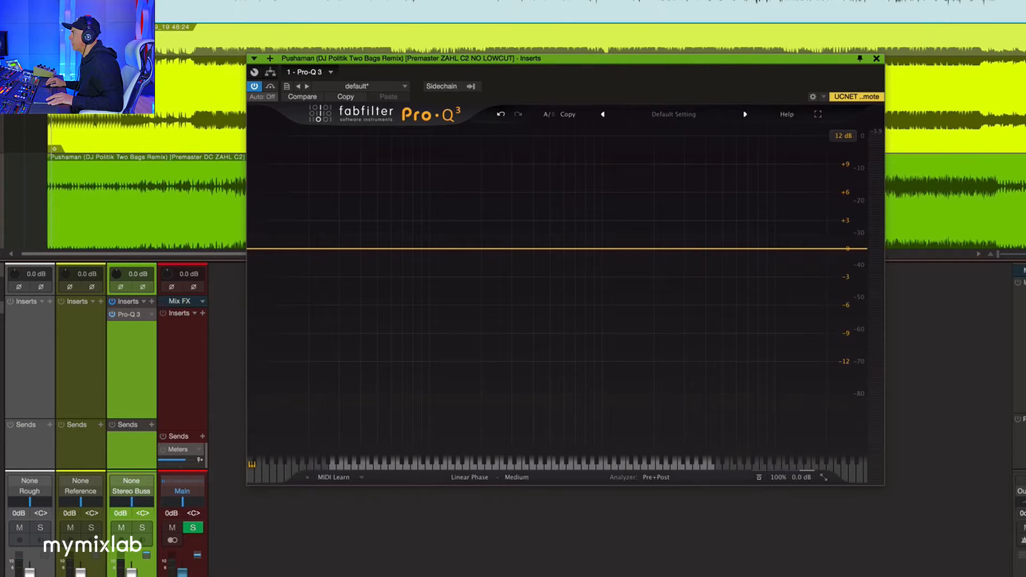
# Play the premaster through the flat EQ to examine its spectrum, and look at the analyzer's Pre and Post options
pyautogui.press('space')
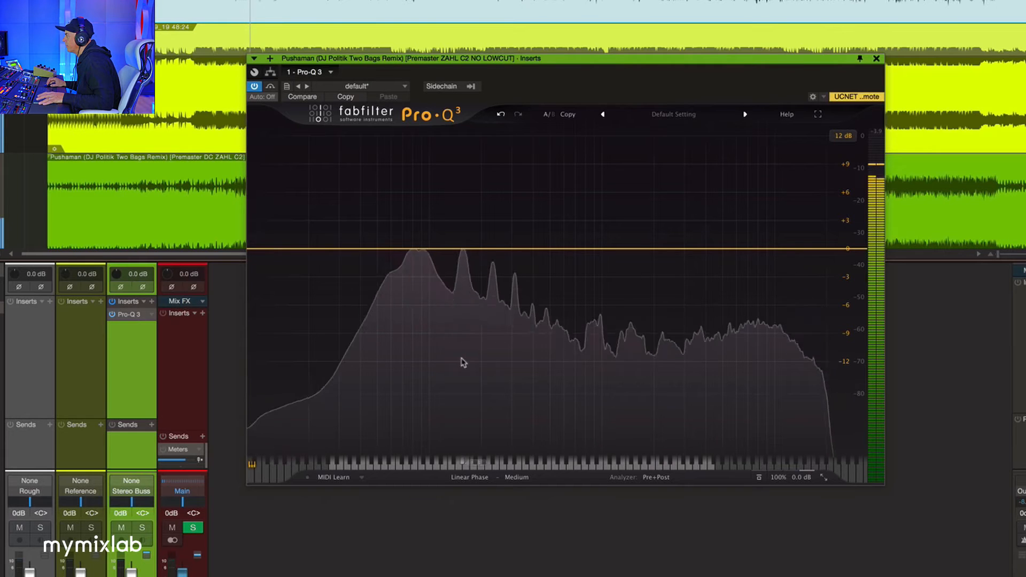
pyautogui.press('space')
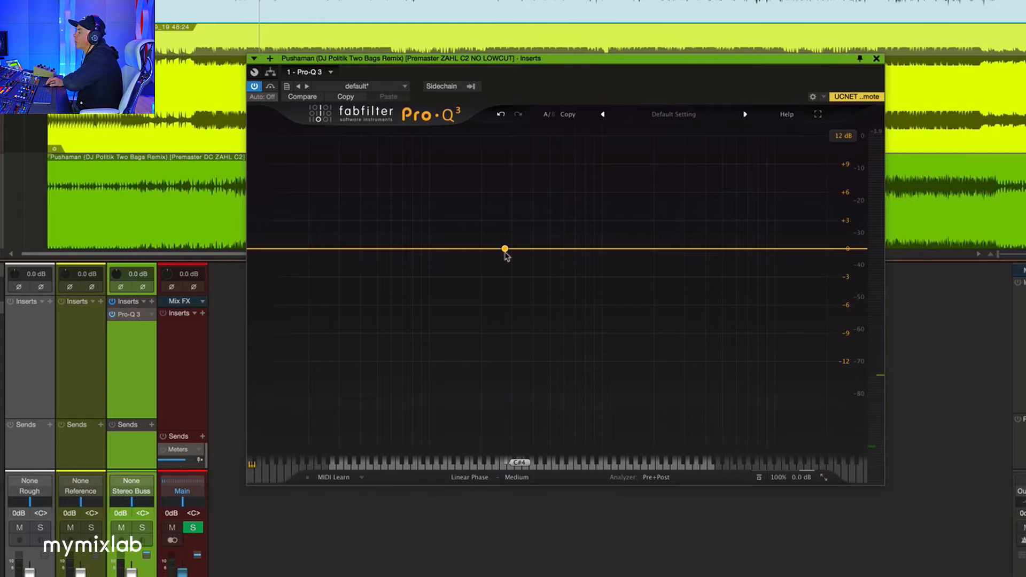
pyautogui.press('space')
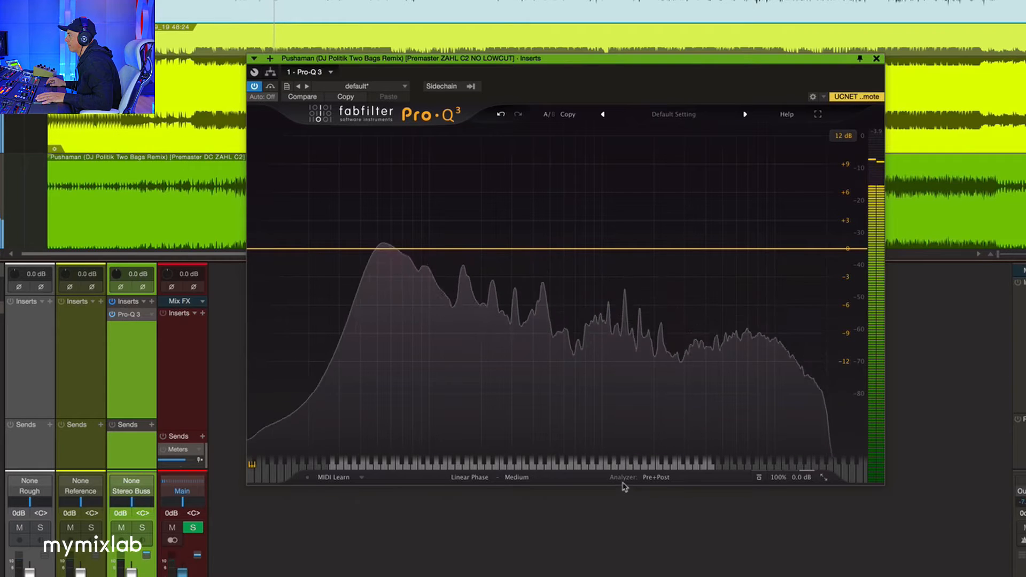
pyautogui.click(656, 478)
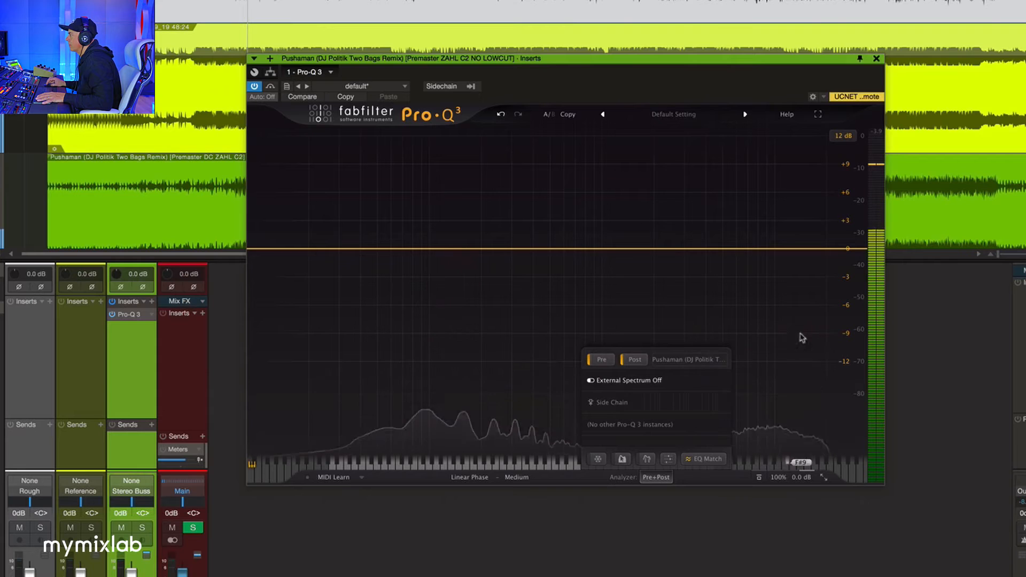
pyautogui.click(667, 479)
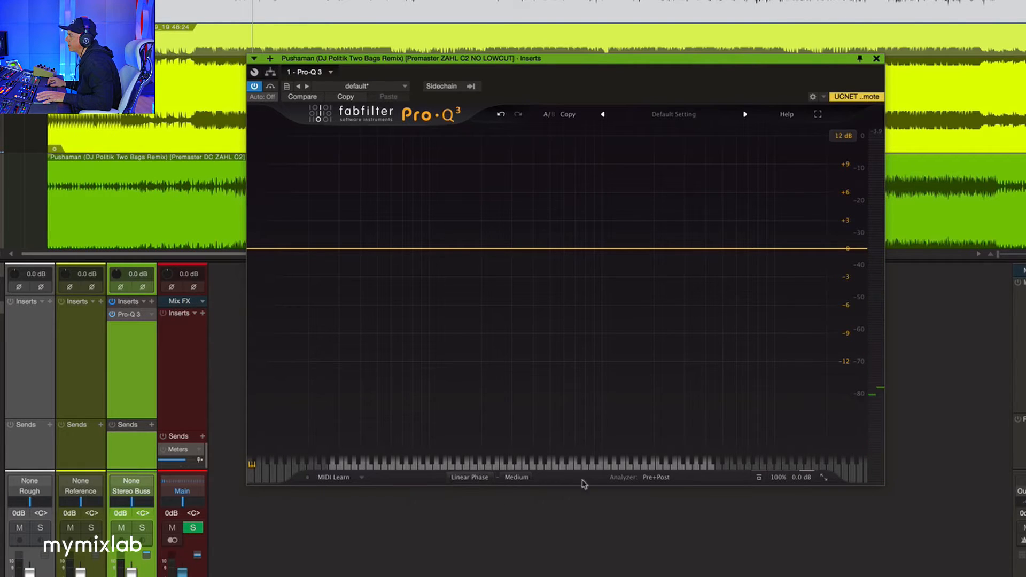
# Add a 12 dB/oct Low Cut band at 20 Hz and audition it
pyautogui.click(250, 249)
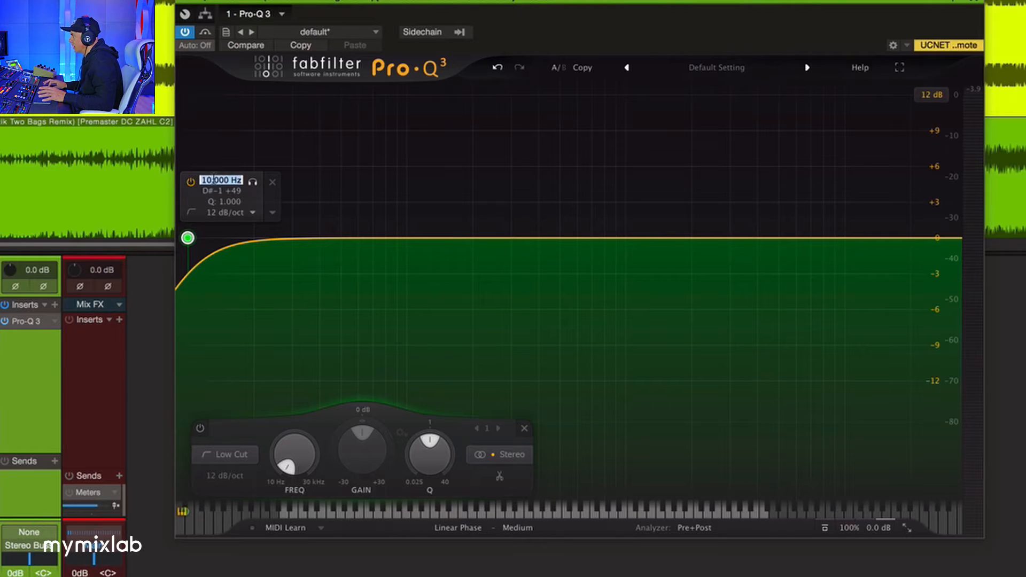
pyautogui.press('Return')
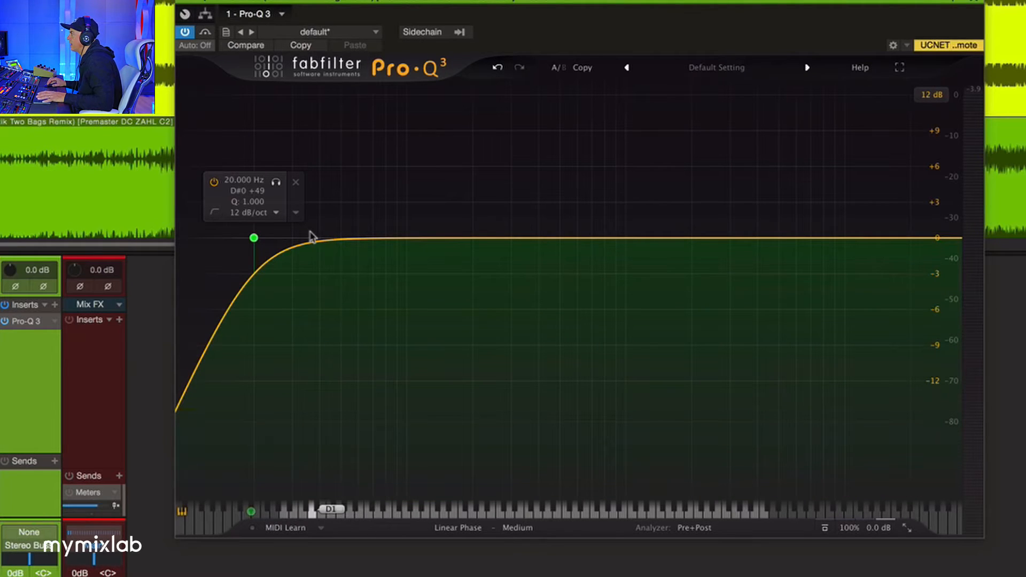
pyautogui.press('space')
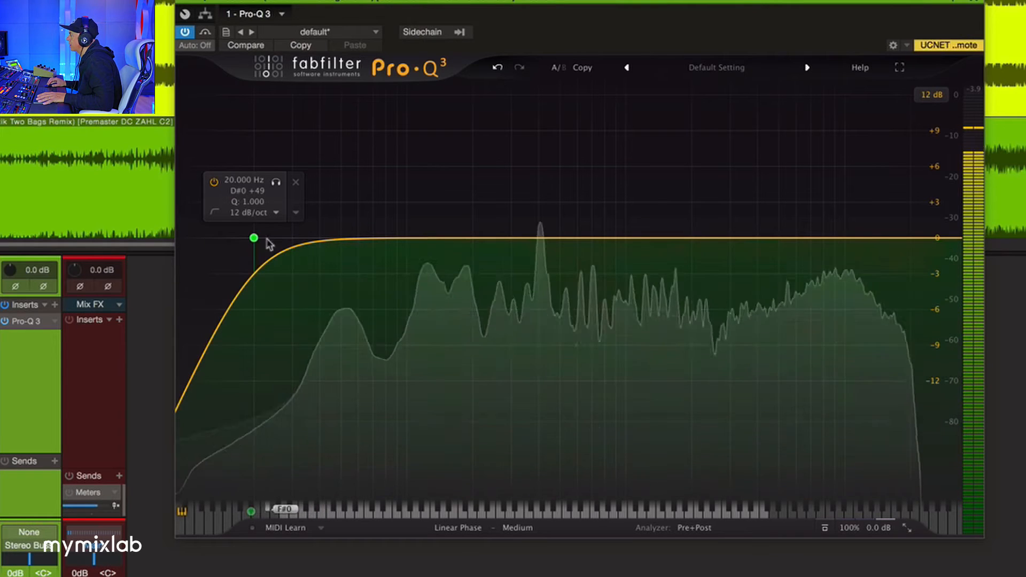
pyautogui.press('space')
# Set the Low Cut frequency to 40 Hz and audition the change
pyautogui.click(243, 181)
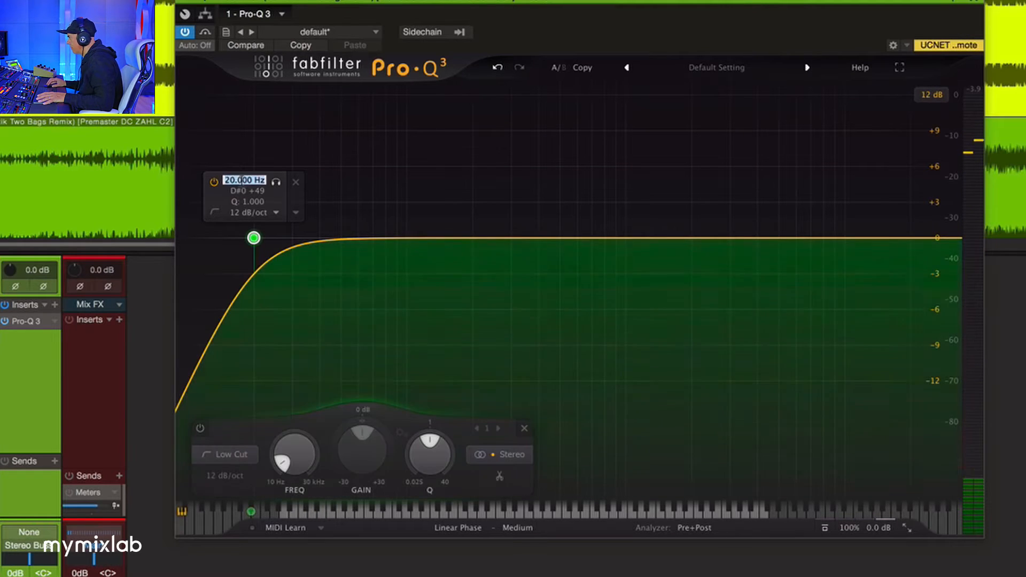
pyautogui.doubleClick(243, 181)
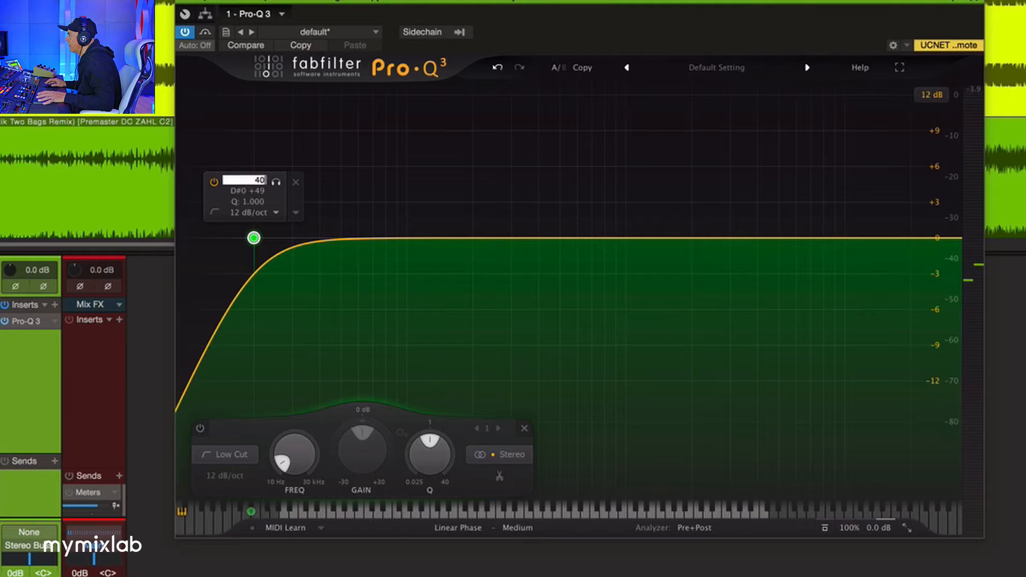
pyautogui.write('40')
pyautogui.press('Return')
pyautogui.press('space')
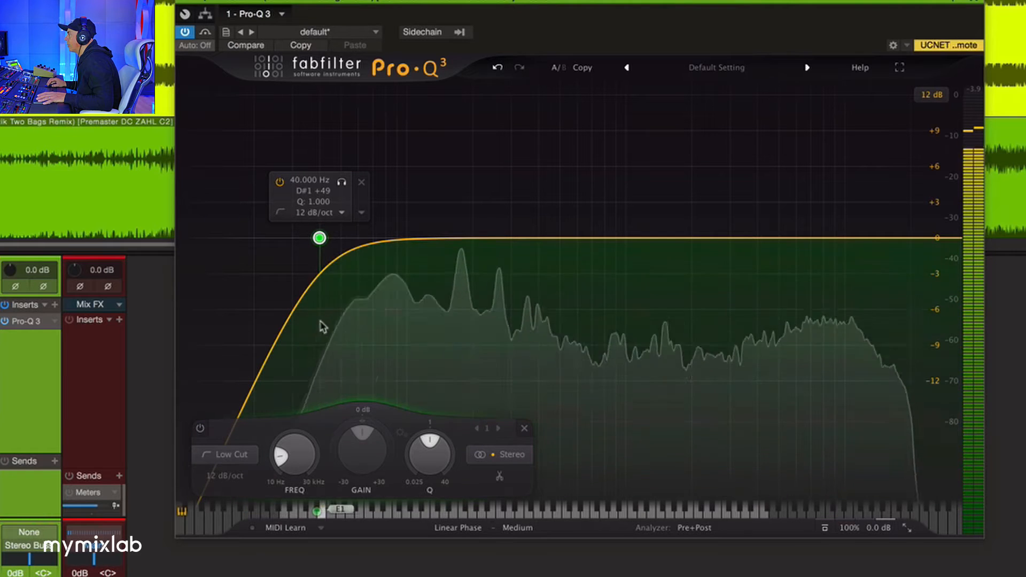
pyautogui.press('space')
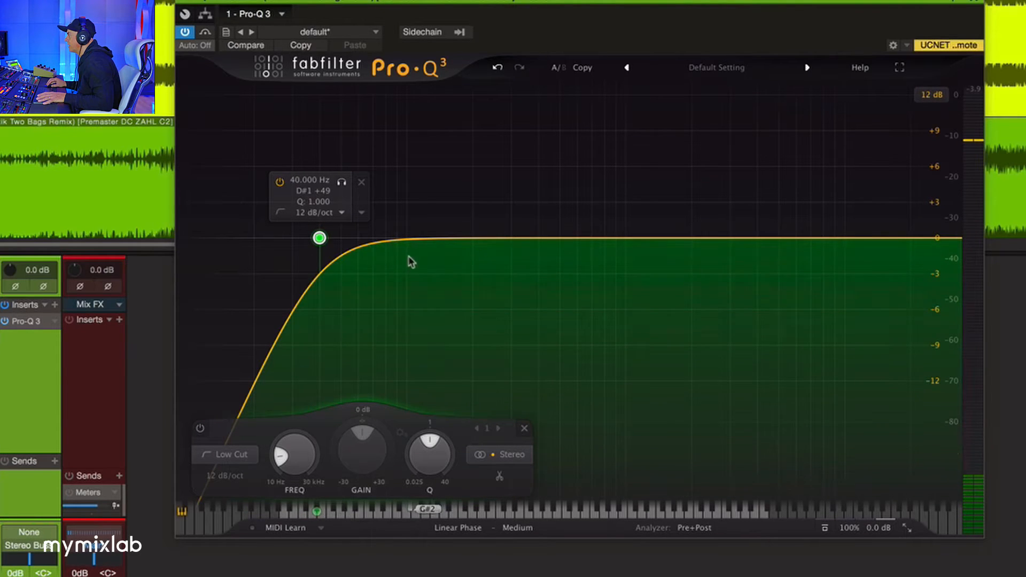
# Add a Bell band during playback and shape it into a boost of about 5.65 dB at about 38.5 Hz
pyautogui.moveTo(372, 238); pyautogui.dragTo(375, 223)
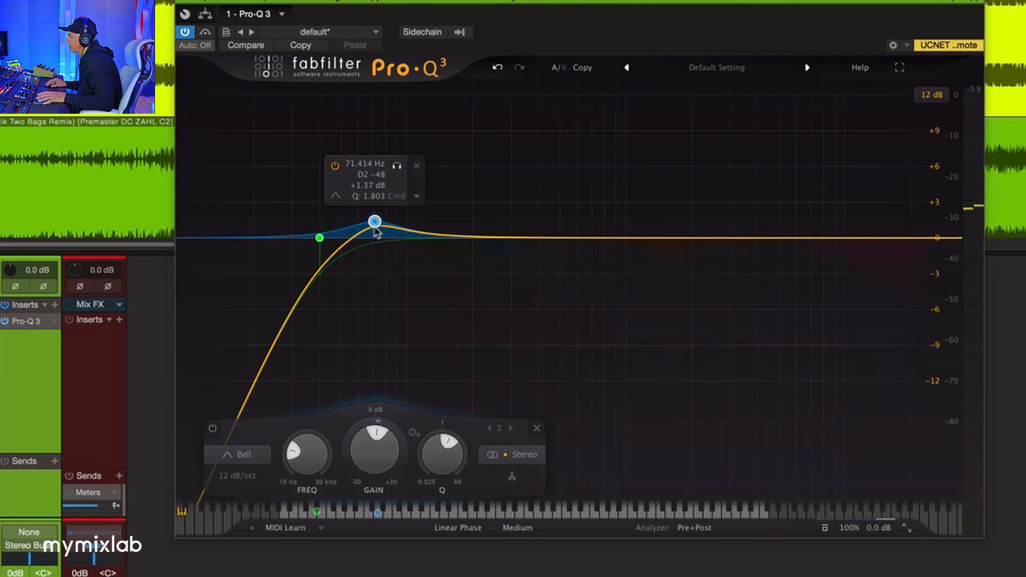
pyautogui.press('space')
pyautogui.moveTo(375, 223); pyautogui.dragTo(316, 172)
pyautogui.press('space')
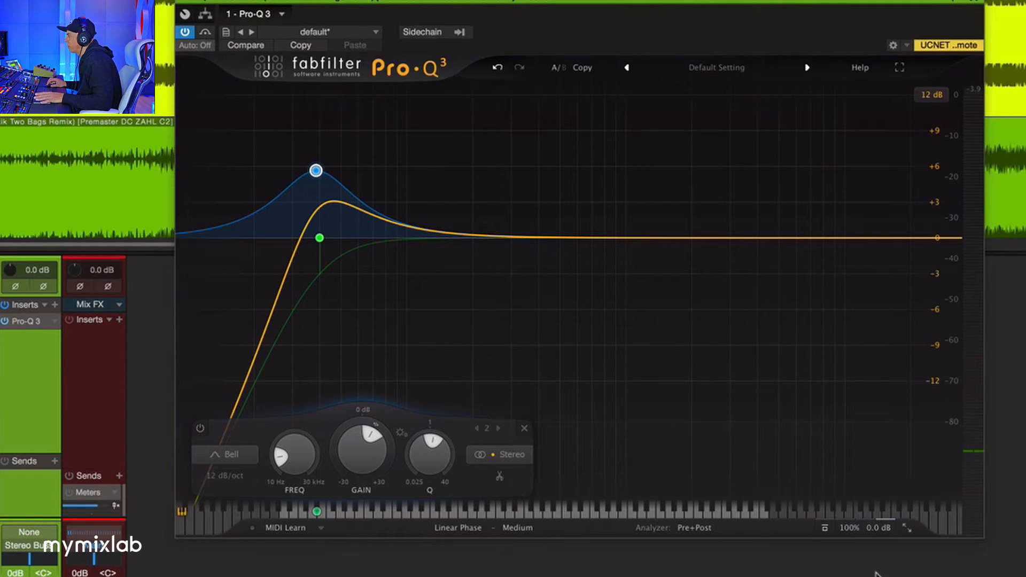
# Compare the processed and bypassed sound by repeatedly toggling the EQ's global bypass during playback
pyautogui.click(824, 528)
pyautogui.click(825, 528)
pyautogui.click(825, 528)
pyautogui.click(824, 528)
pyautogui.click(825, 528)
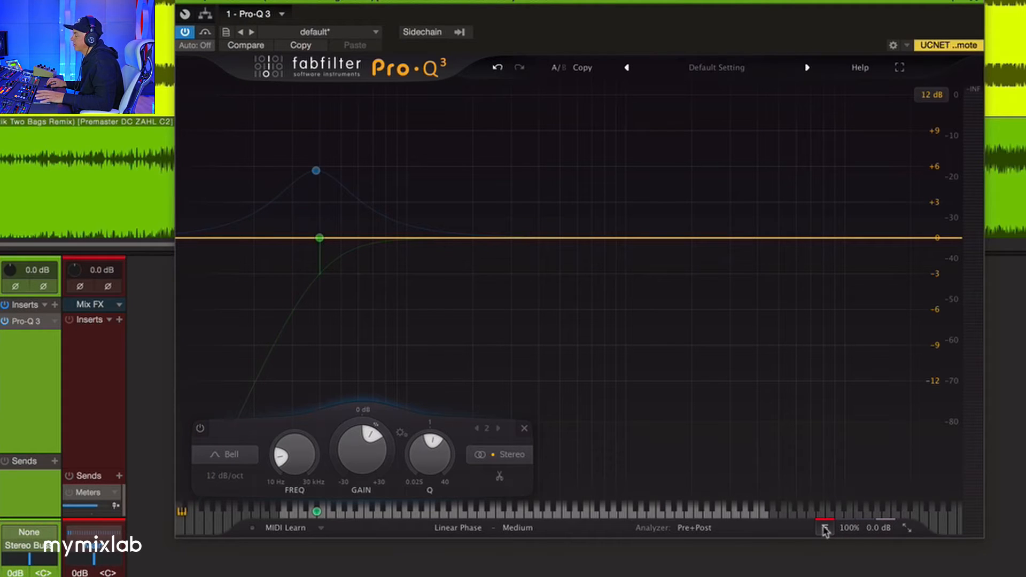
pyautogui.click(825, 528)
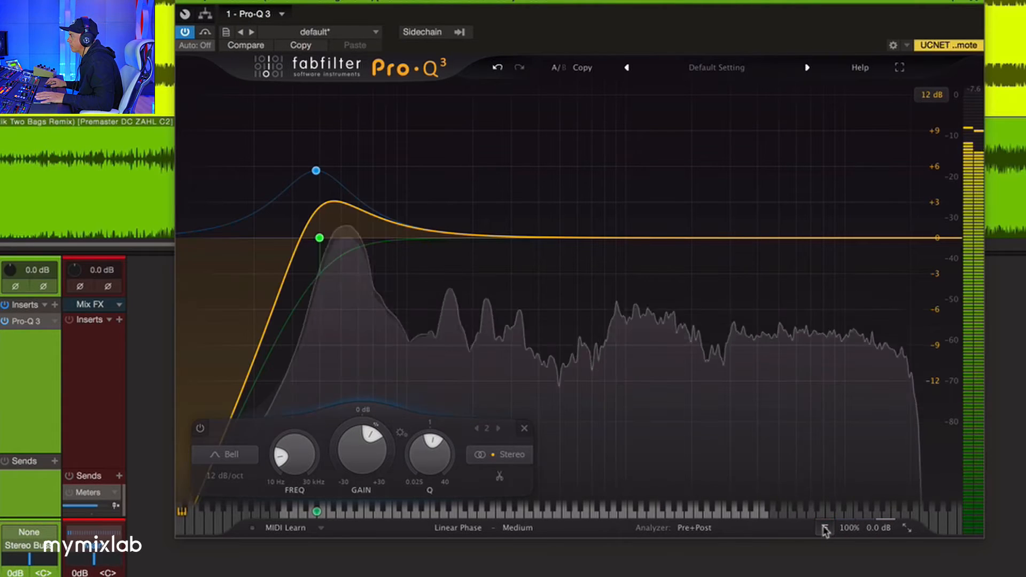
pyautogui.click(825, 528)
pyautogui.click(825, 528)
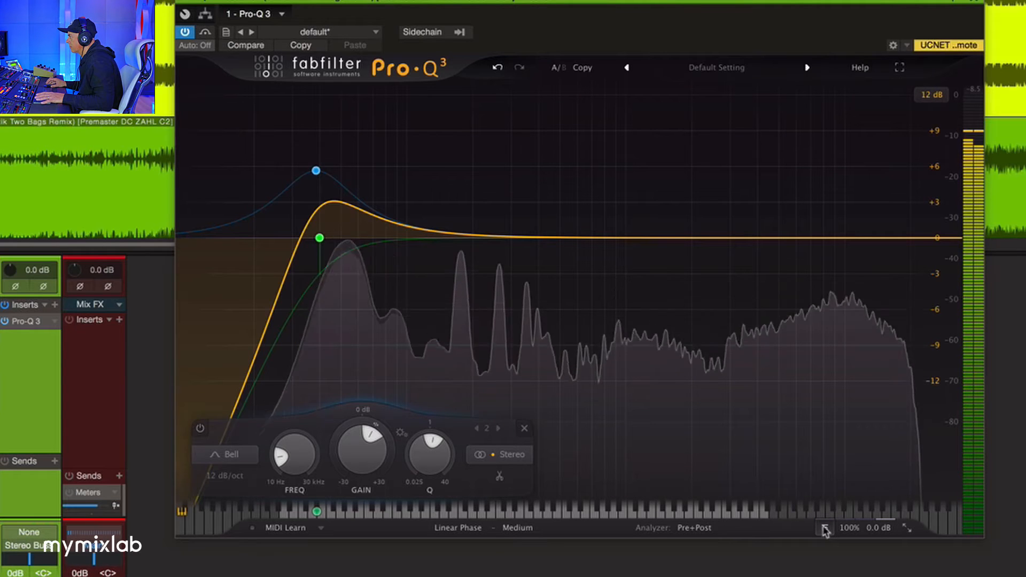
pyautogui.click(825, 528)
pyautogui.click(825, 528)
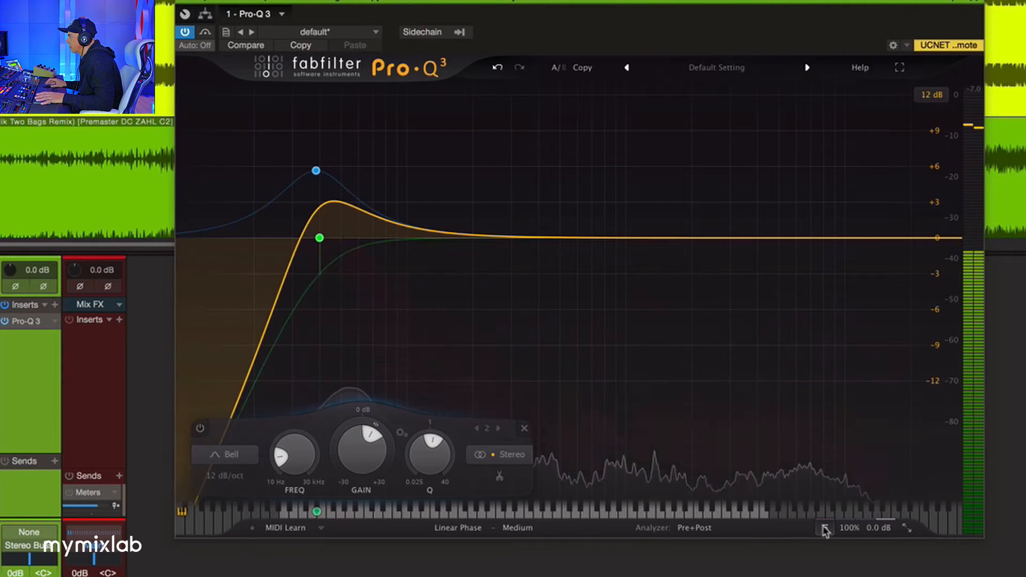
# Add a High Shelf cut of about -21.86 dB at about 23462 Hz and a Bell boost of about 5.5 dB near 10 kHz
pyautogui.moveTo(957, 239); pyautogui.dragTo(929, 281)
pyautogui.moveTo(939, 416); pyautogui.dragTo(935, 501)
pyautogui.moveTo(803, 253); pyautogui.dragTo(848, 212)
pyautogui.press('space')
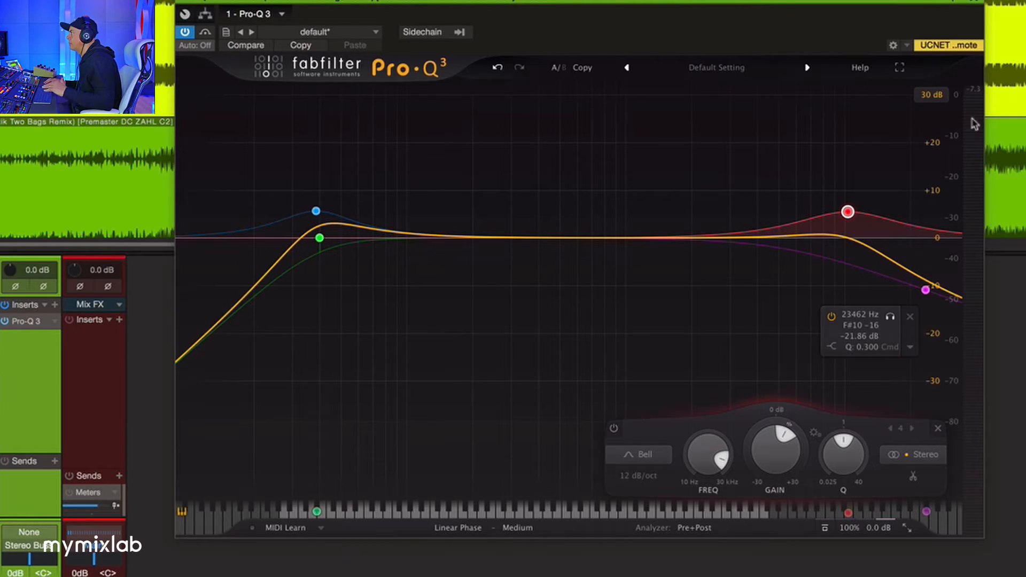
# Set the display range to 6 dB, then add a Bell band at about 1794 Hz and solo it
pyautogui.click(930, 96)
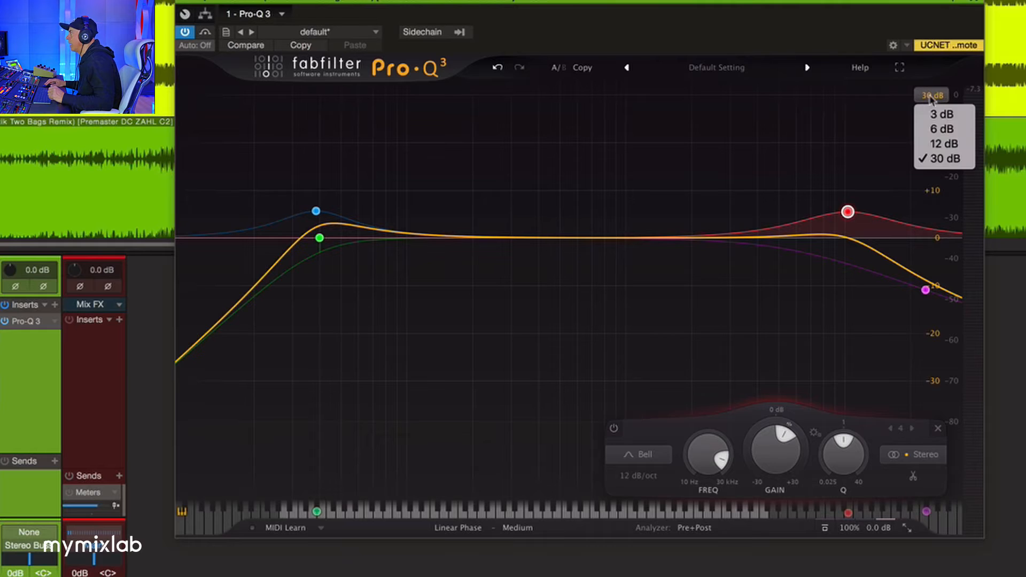
pyautogui.click(942, 129)
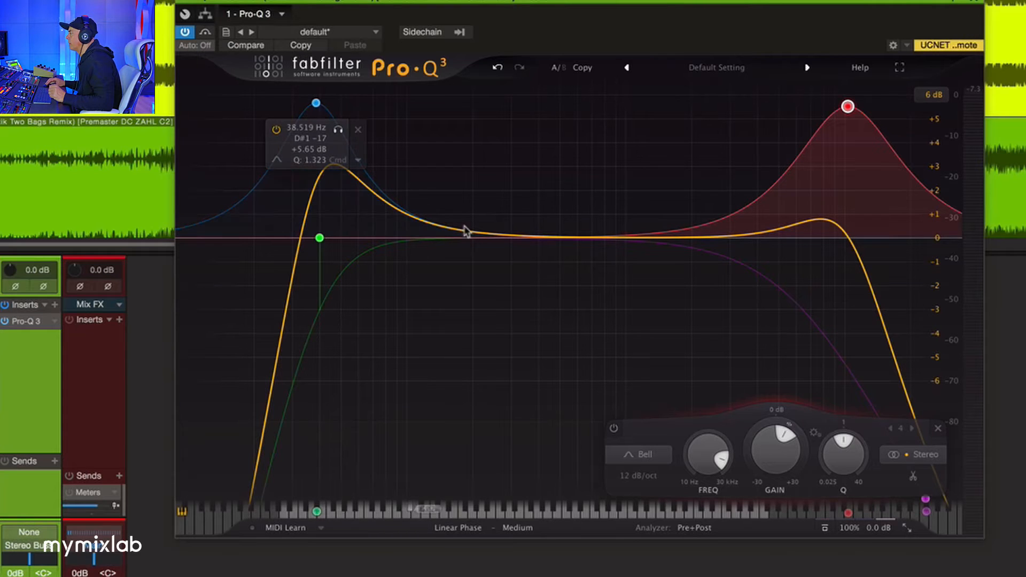
pyautogui.click(682, 241)
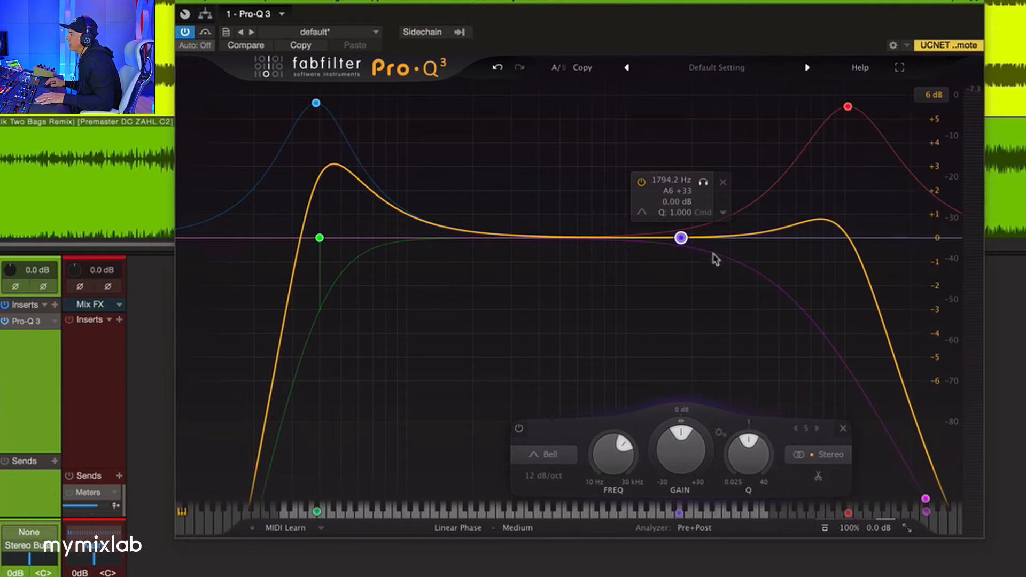
pyautogui.click(703, 182)
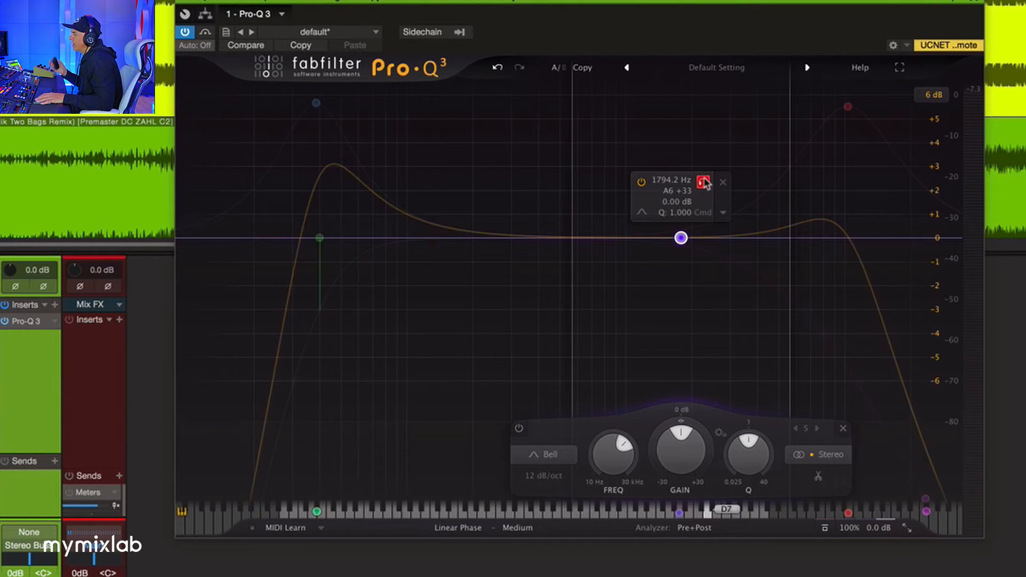
# Narrow the soloed band to a Q of about 17.25 and sweep it through the spectrum to about 5539 Hz
pyautogui.moveTo(705, 183); pyautogui.dragTo(684, 185)
pyautogui.scroll(-5, 683, 185)
pyautogui.scroll(10, 683, 185)
pyautogui.scroll(-6, 683, 186)
pyautogui.scroll(2, 683, 185)
pyautogui.moveTo(684, 186); pyautogui.dragTo(650, 181)
pyautogui.scroll(6, 694, 180)
pyautogui.scroll(-2, 651, 180)
pyautogui.moveTo(651, 182); pyautogui.dragTo(811, 180)
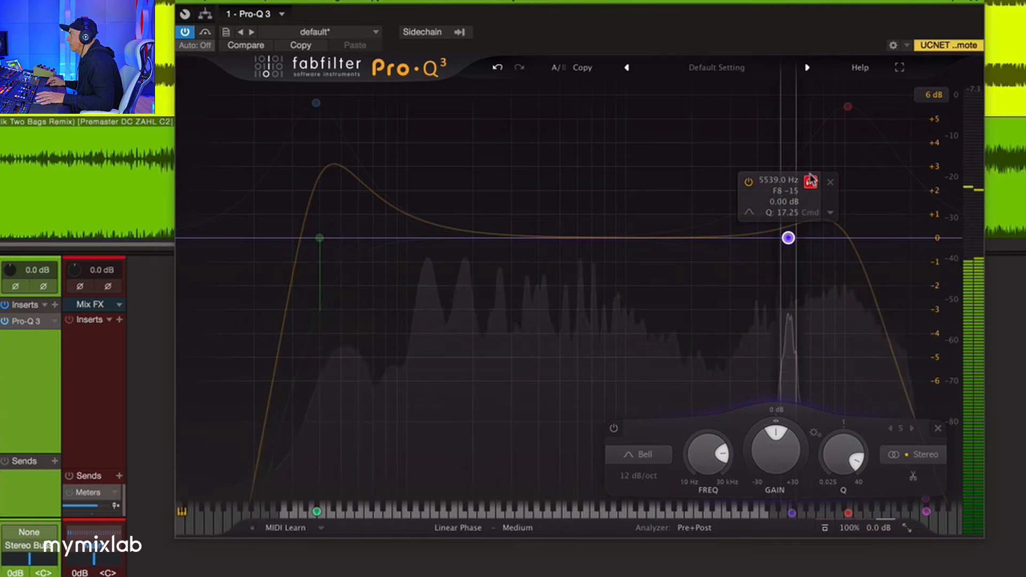
# Add another Bell band, solo it, and sweep it down to about 403 Hz with a Q of about 10.92
pyautogui.click(664, 237)
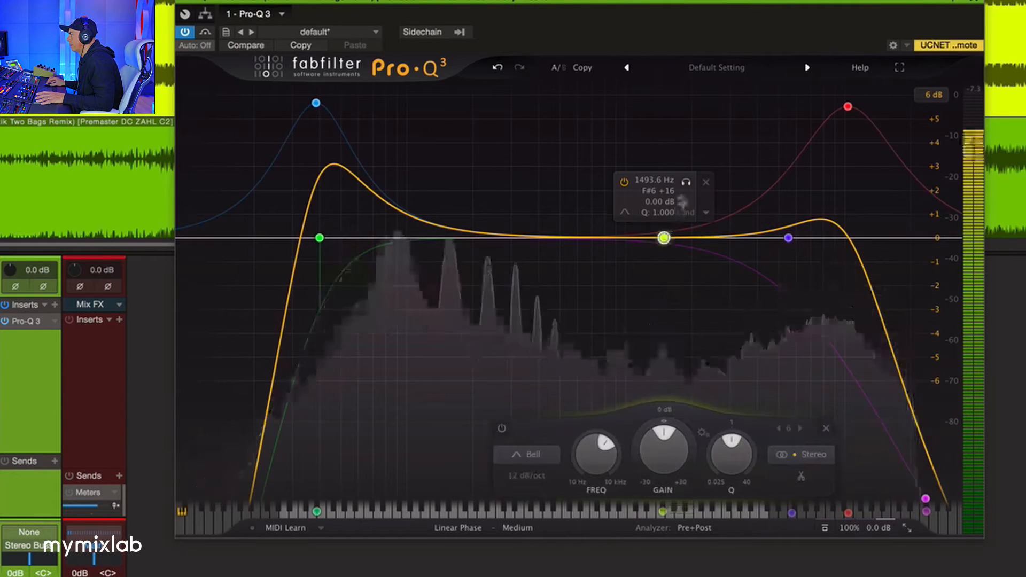
pyautogui.click(685, 182)
pyautogui.moveTo(686, 184); pyautogui.dragTo(560, 180)
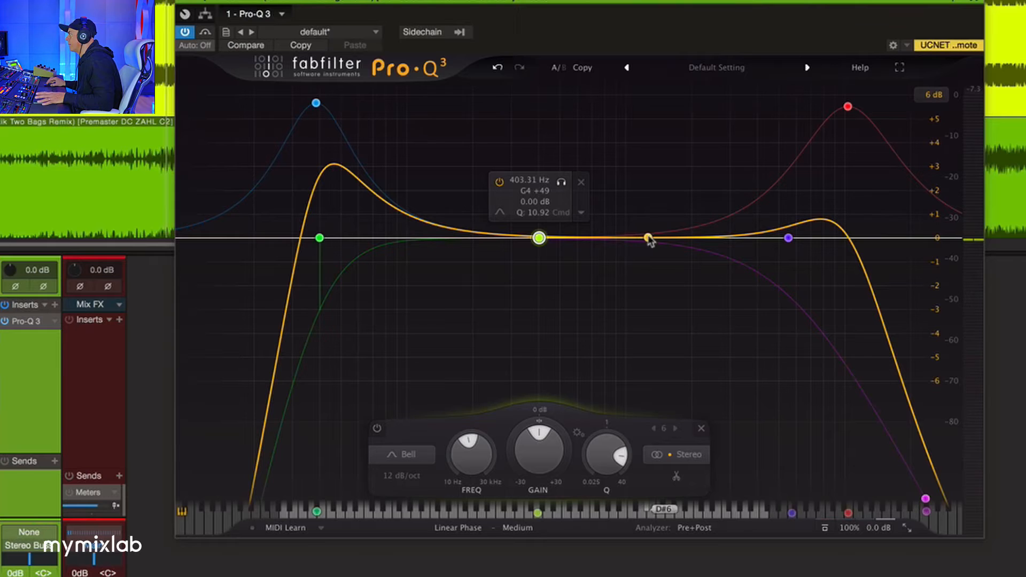
# During playback, add a soloed Bell band near 170 Hz with a Q of about 14.88, then unsolo it and lower its gain to about 0 dB
pyautogui.press('space')
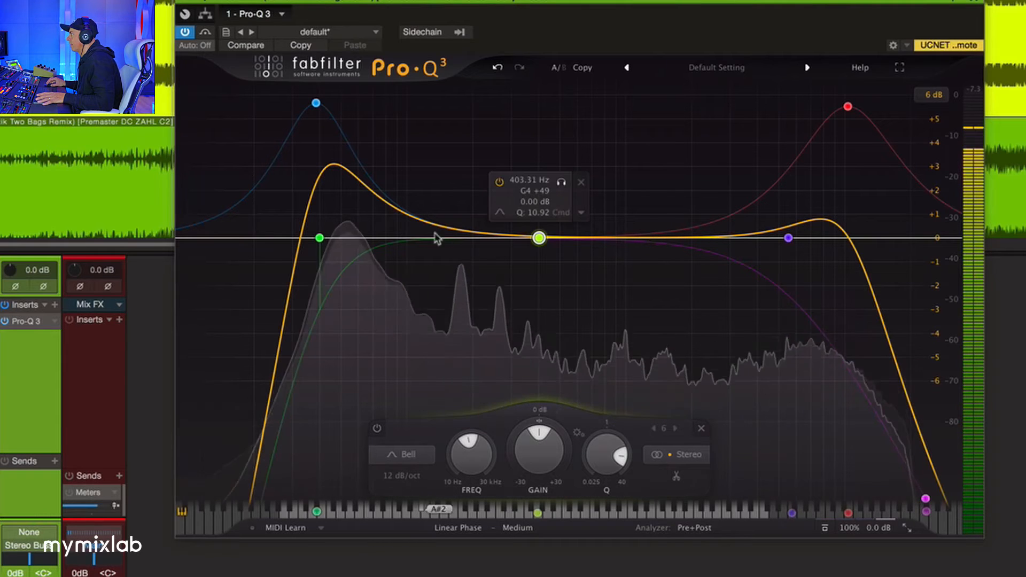
pyautogui.click(453, 231)
pyautogui.click(478, 177)
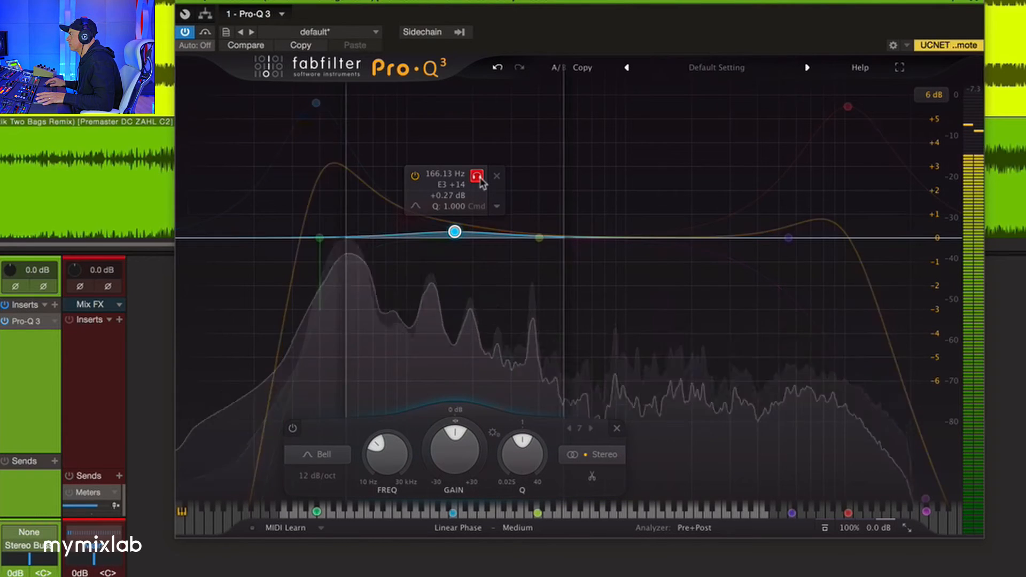
pyautogui.scroll(10, 480, 182)
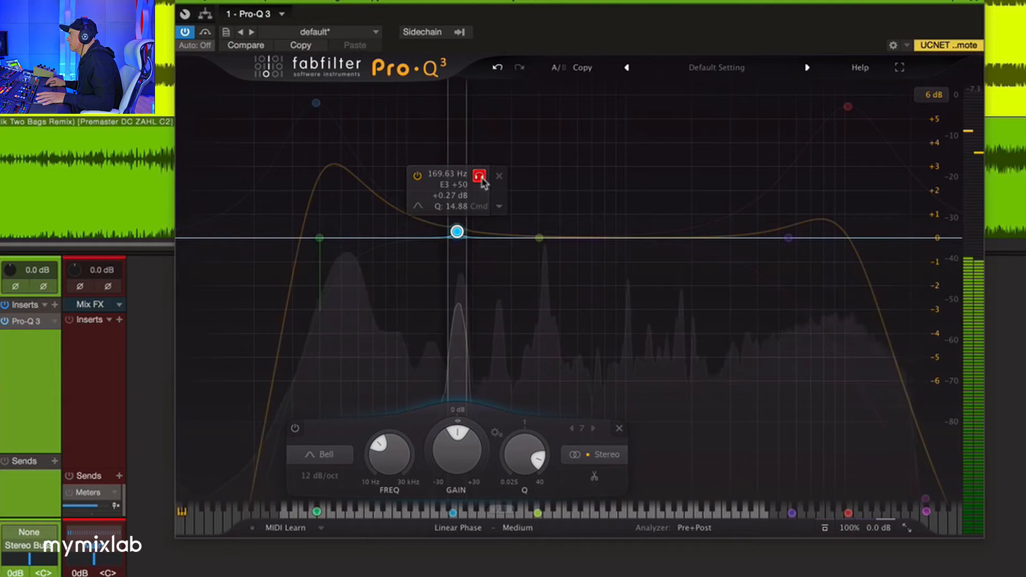
pyautogui.click(482, 179)
pyautogui.moveTo(461, 229); pyautogui.dragTo(456, 235)
# Select the three narrow bands near 170 Hz, 400 Hz and 5.5 kHz together and lower their gain to about -1.3 dB
pyautogui.moveTo(423, 288); pyautogui.dragTo(805, 246)
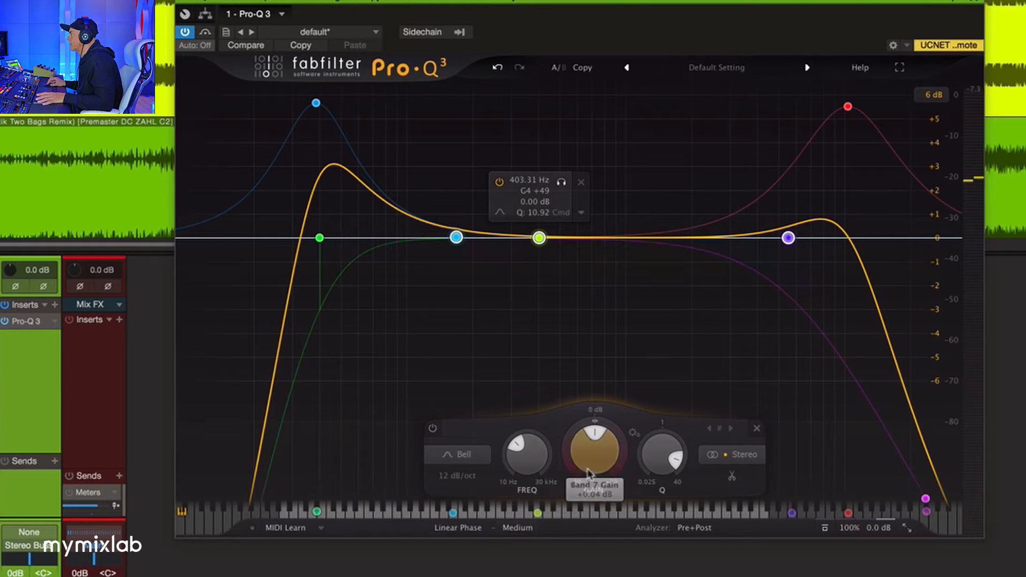
pyautogui.moveTo(584, 478); pyautogui.dragTo(592, 456)
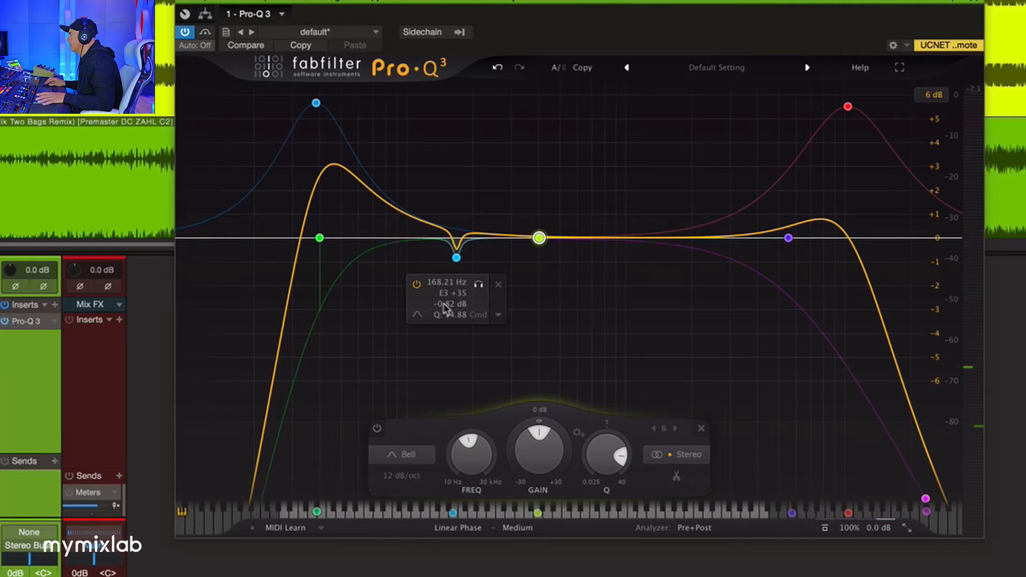
pyautogui.moveTo(444, 305); pyautogui.dragTo(807, 211)
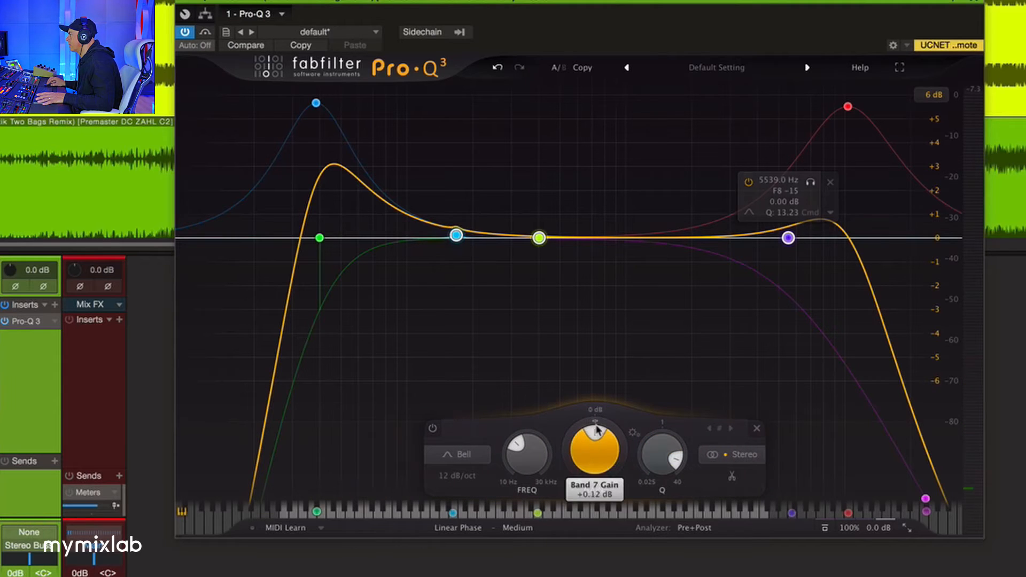
pyautogui.moveTo(540, 239); pyautogui.dragTo(538, 271)
pyautogui.moveTo(454, 297); pyautogui.dragTo(459, 271)
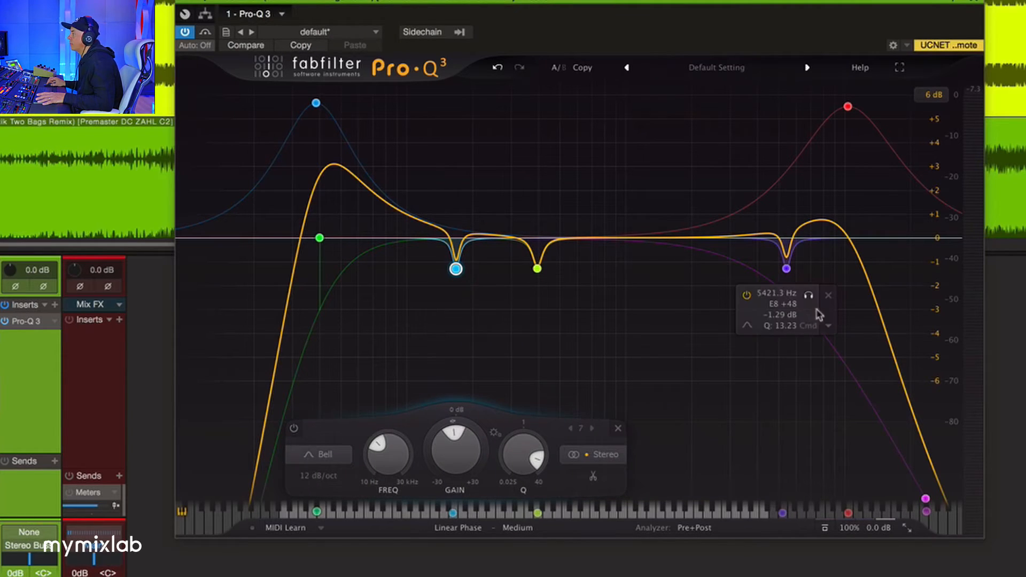
# Reselect the three bands and, during playback, widen their Q to about 3.3 to 4.5 with a gain of about -0.16 dB
pyautogui.moveTo(851, 445); pyautogui.dragTo(454, 264)
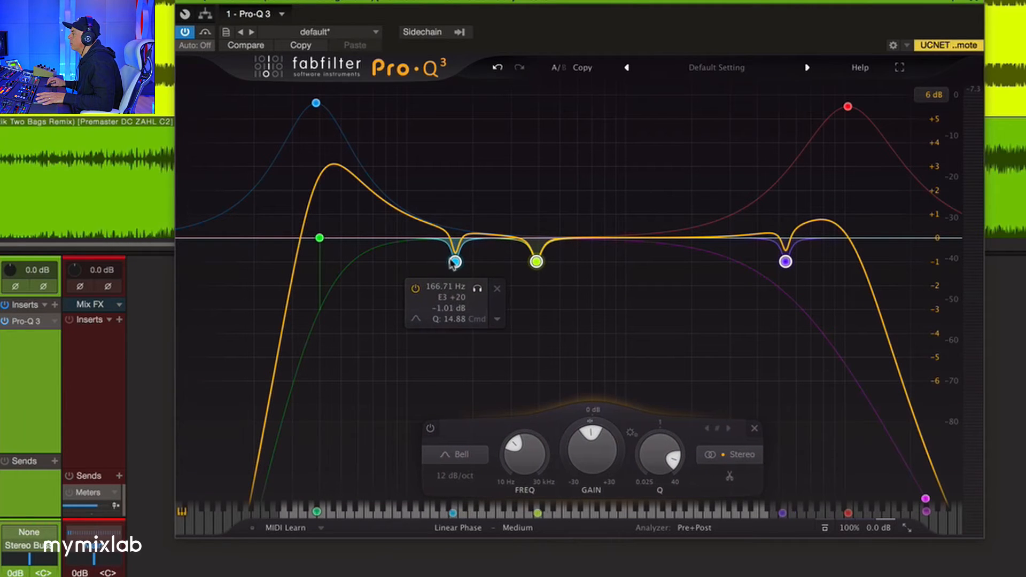
pyautogui.moveTo(594, 421)
pyautogui.mouseDown()
pyautogui.moveTo(601, 390)
pyautogui.moveTo(608, 481)
pyautogui.moveTo(613, 392)
pyautogui.moveTo(608, 421)
pyautogui.mouseUp()
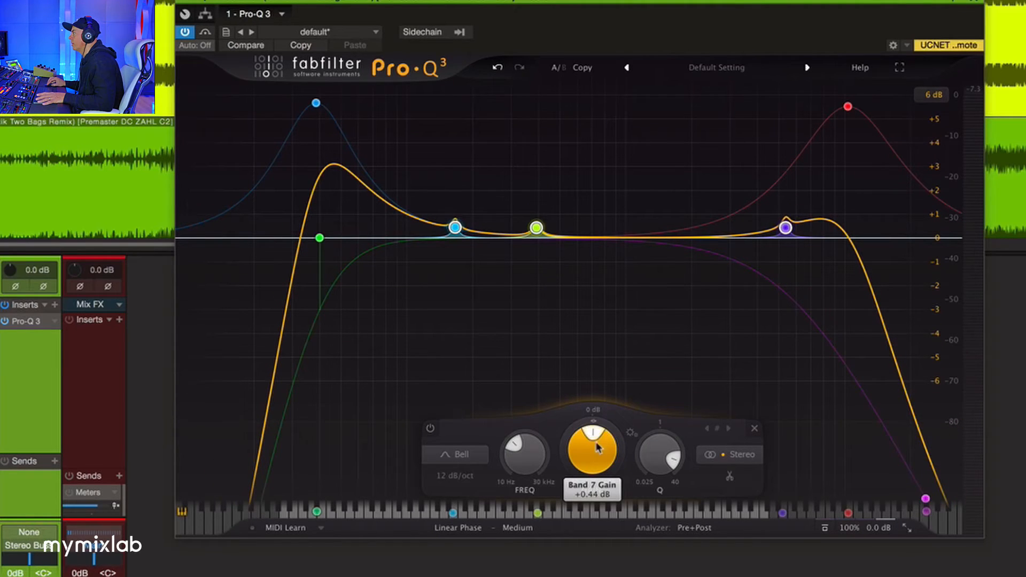
pyautogui.press('space')
pyautogui.moveTo(598, 448)
pyautogui.mouseDown()
pyautogui.moveTo(614, 348)
pyautogui.moveTo(584, 550)
pyautogui.moveTo(609, 332)
pyautogui.moveTo(594, 445)
pyautogui.mouseUp()
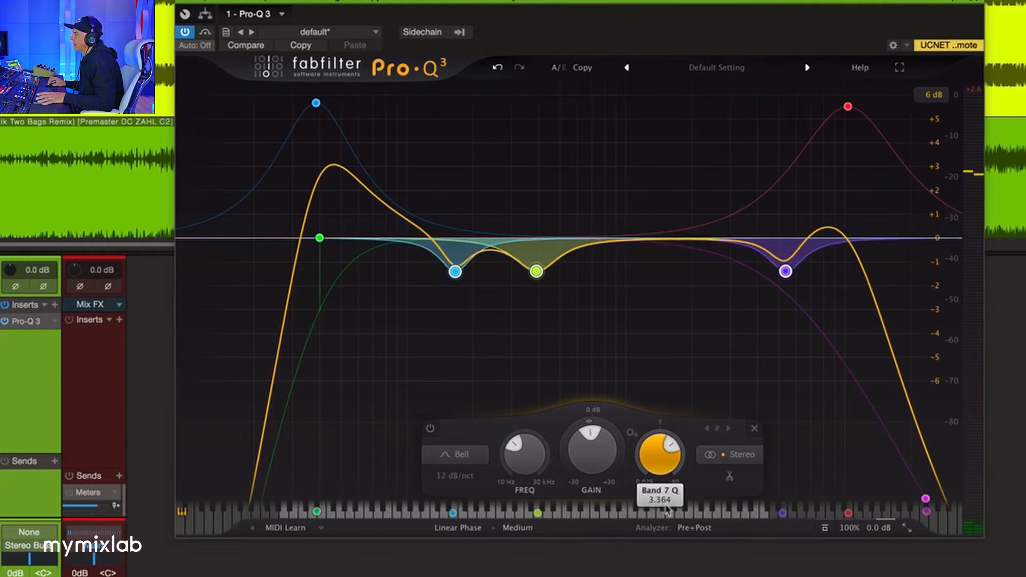
pyautogui.moveTo(665, 497); pyautogui.dragTo(678, 384)
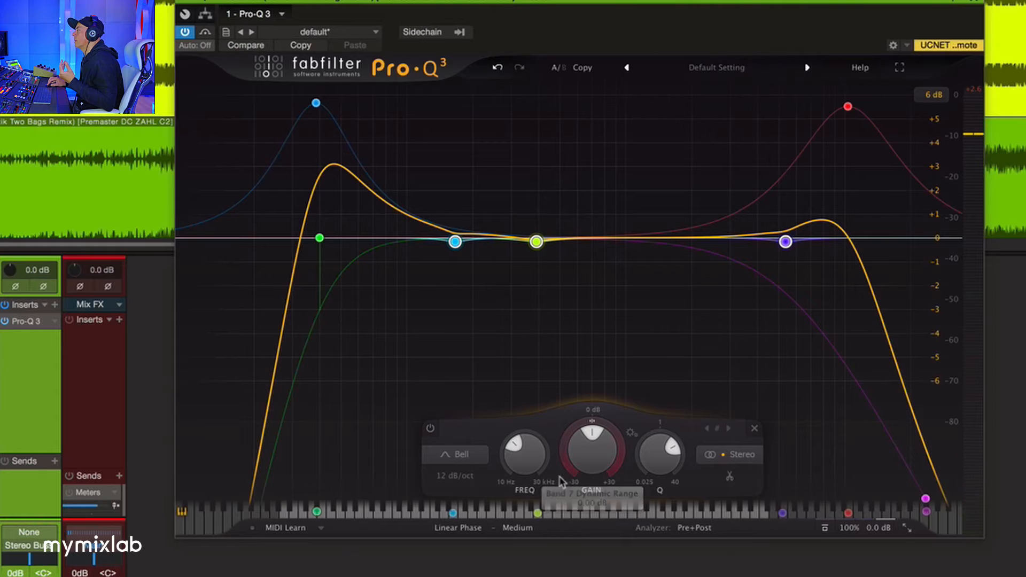
# Give the three selected bands a negative dynamic range reaching about -2.3 dB, audition them and stop playback
pyautogui.moveTo(566, 454)
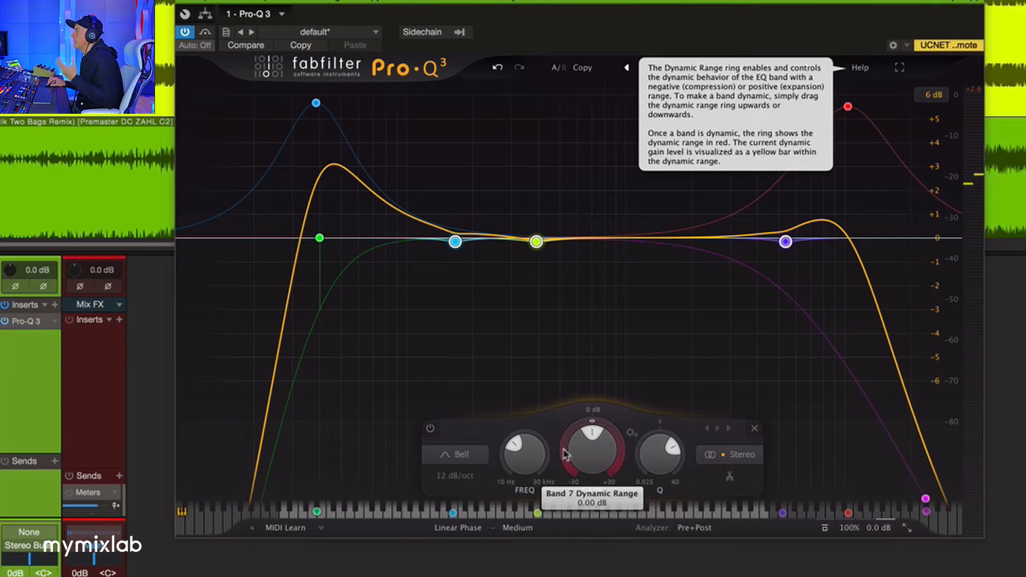
pyautogui.moveTo(566, 453); pyautogui.dragTo(565, 488)
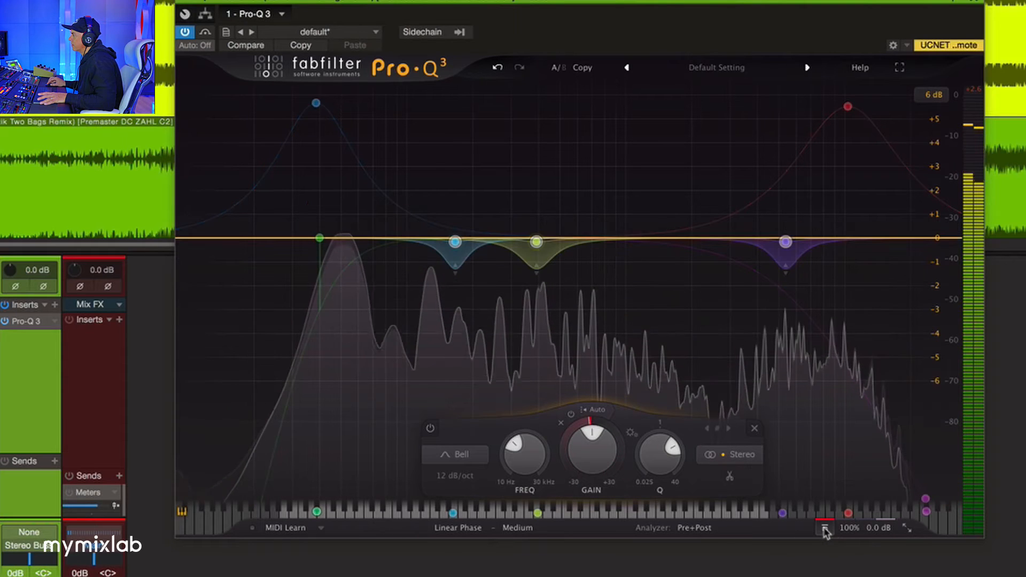
pyautogui.moveTo(569, 445); pyautogui.dragTo(566, 478)
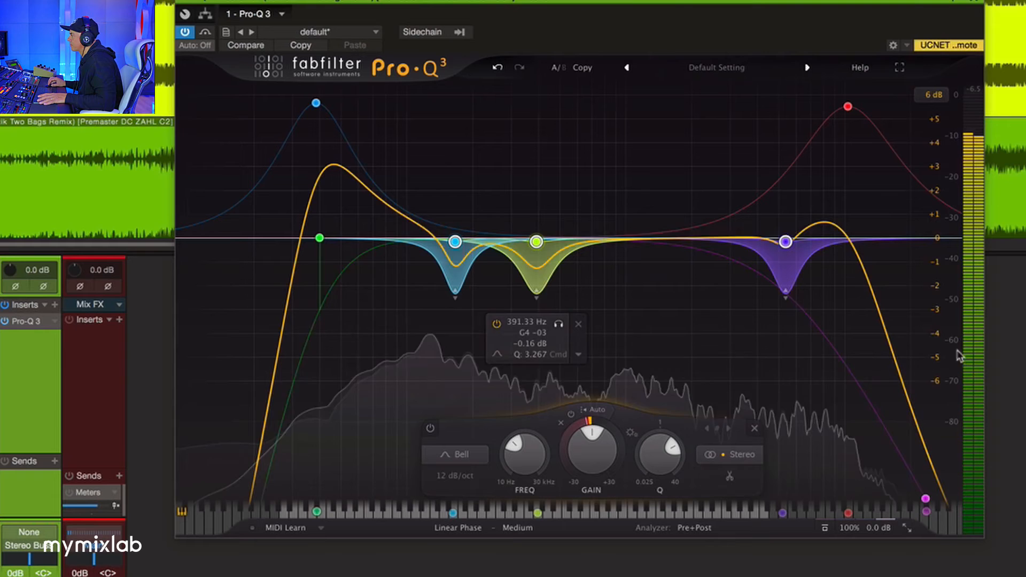
pyautogui.press('space')
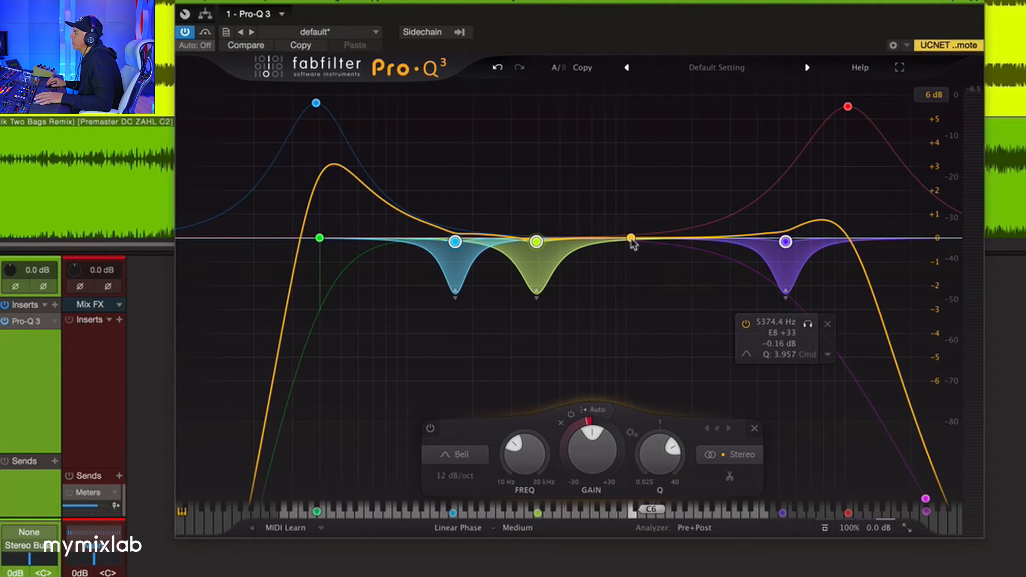
# Add a Bell band at about 1277 Hz with a gain of about +0.87 dB and set its stereo placement to Side
pyautogui.click(649, 239)
pyautogui.moveTo(649, 239); pyautogui.dragTo(650, 219)
pyautogui.rightClick(649, 219)
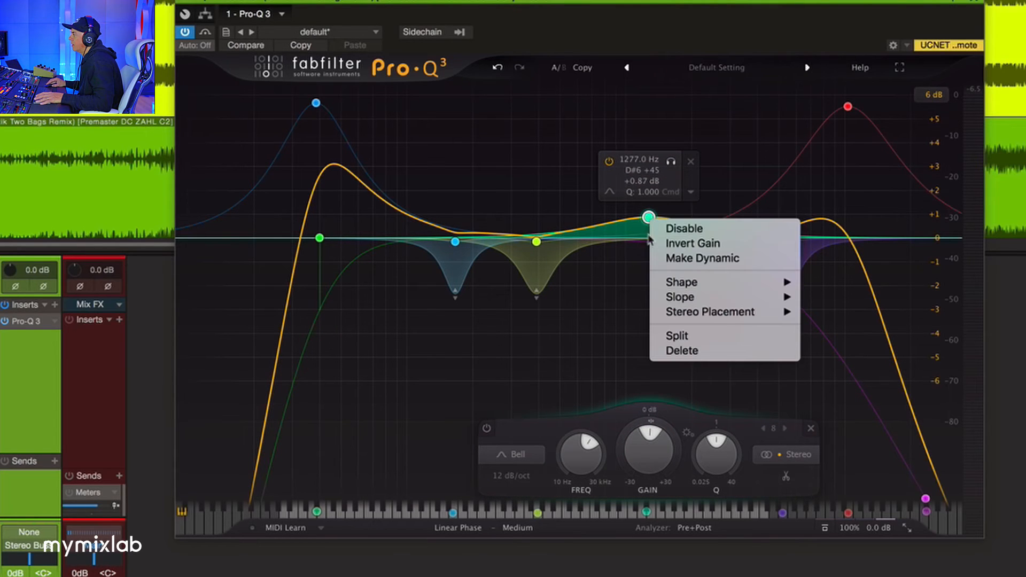
pyautogui.moveTo(678, 313)
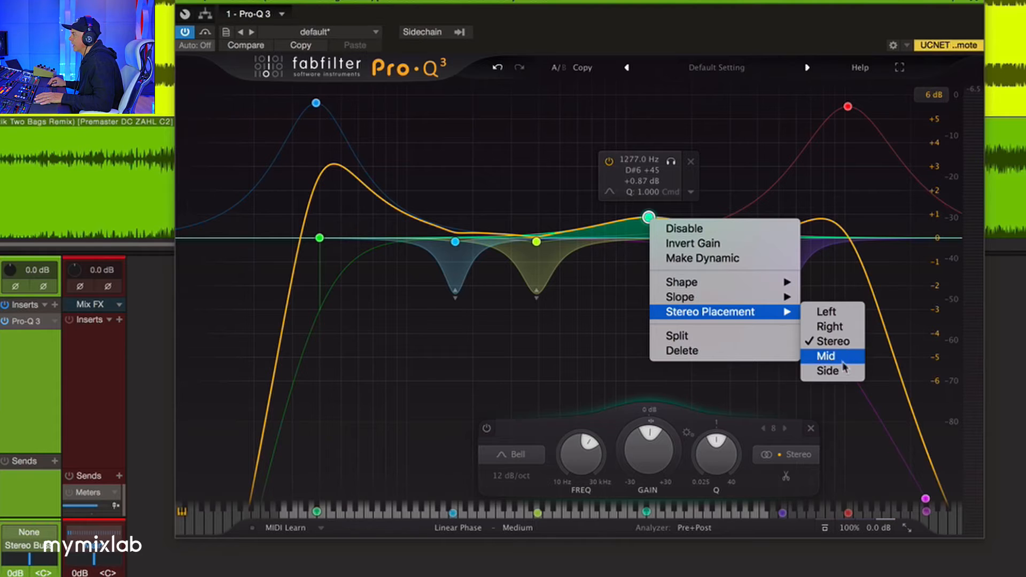
pyautogui.click(828, 371)
# Solo the Side band, widen its Q to about 0.79, sweep it down to about 47.6 Hz and cut it by about 2.15 dB
pyautogui.click(671, 162)
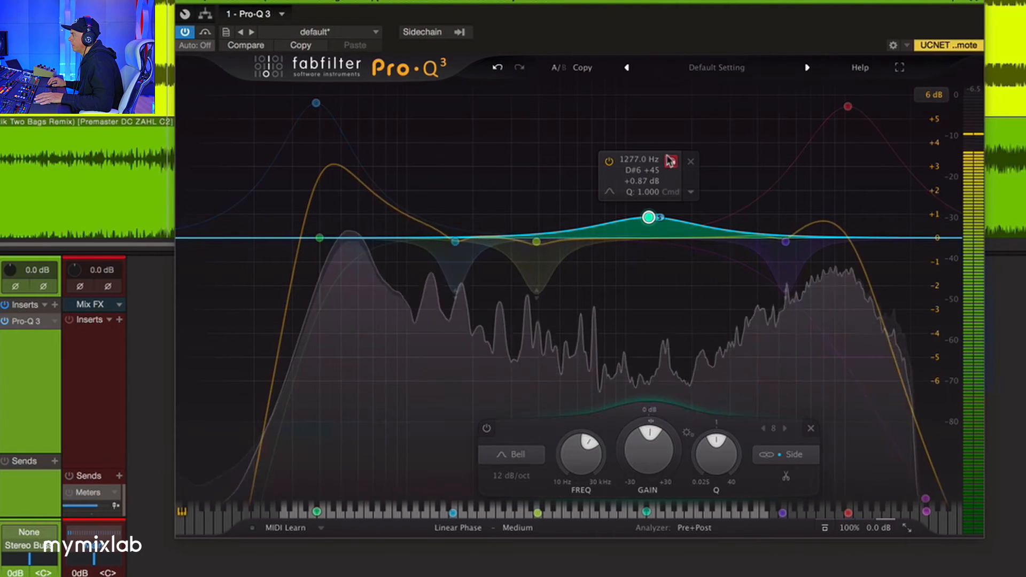
pyautogui.scroll(5, 671, 165)
pyautogui.scroll(-8, 671, 165)
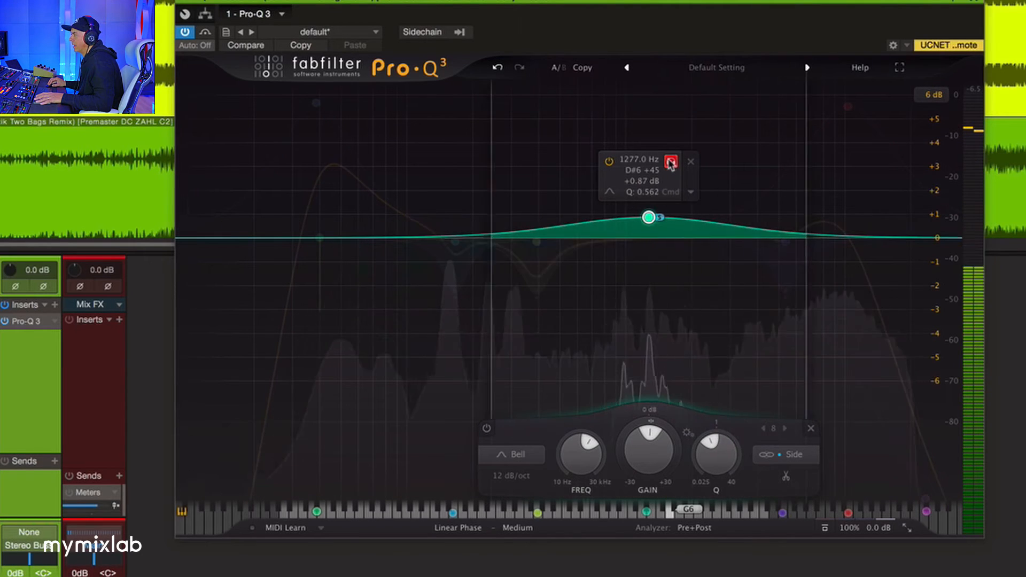
pyautogui.scroll(2, 672, 165)
pyautogui.moveTo(671, 165); pyautogui.dragTo(360, 150)
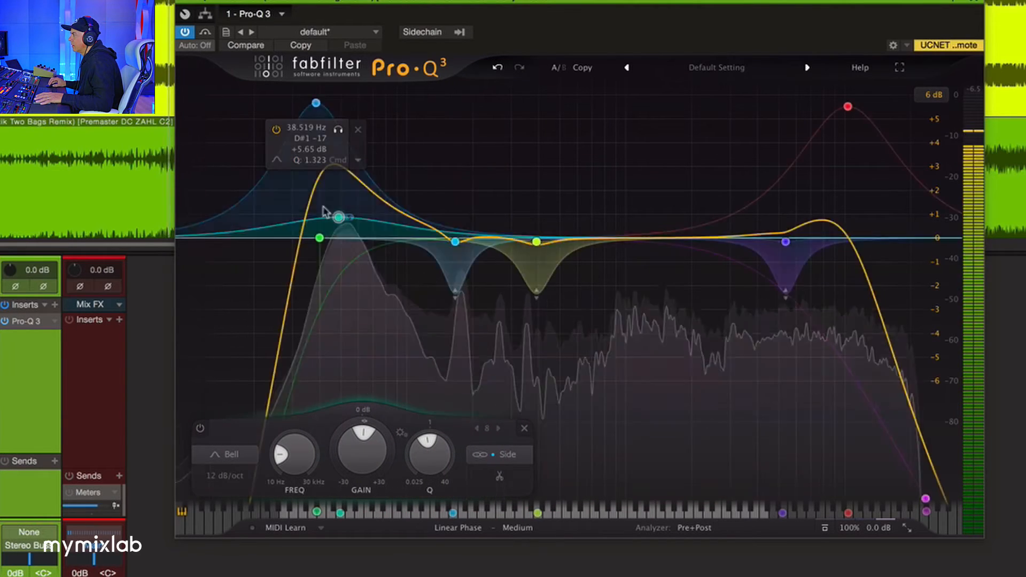
pyautogui.moveTo(331, 225); pyautogui.dragTo(329, 296)
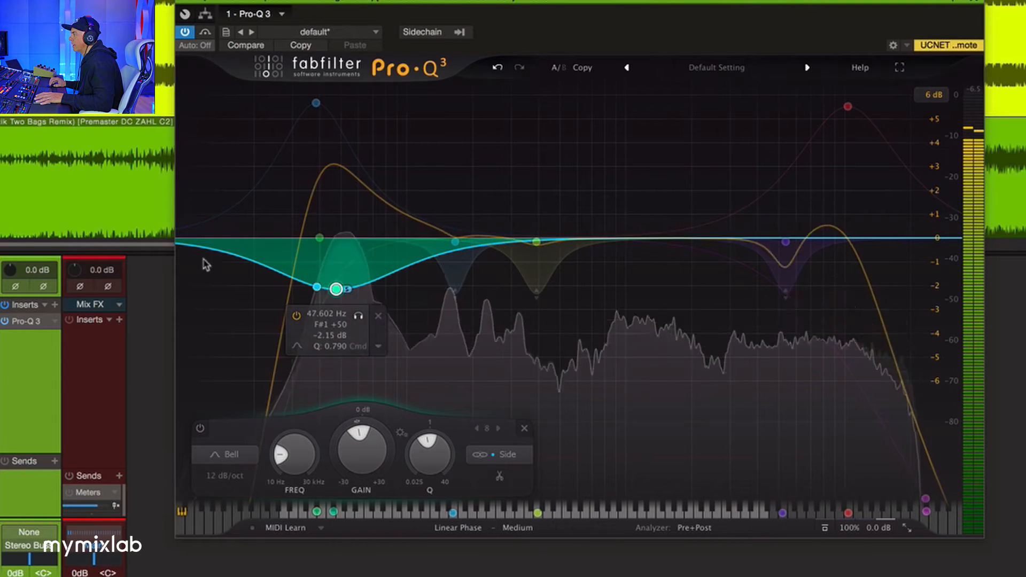
# Add a 12 dB/oct Low Cut at about 18.6 Hz on the Side channel and lower the 47 Hz Side bell to about -2.6 dB
pyautogui.moveTo(181, 246); pyautogui.dragTo(225, 240)
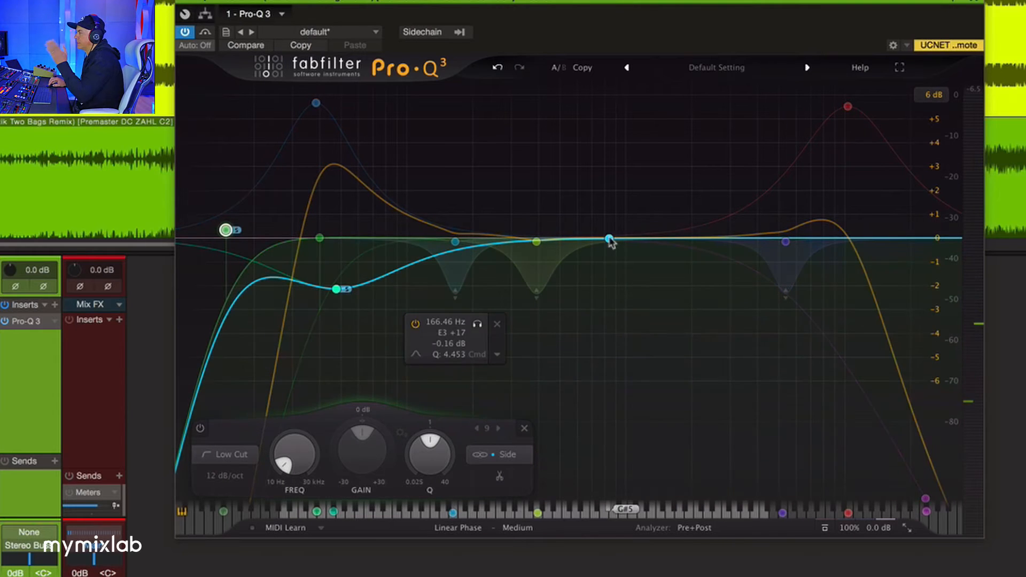
pyautogui.moveTo(225, 231); pyautogui.dragTo(246, 232)
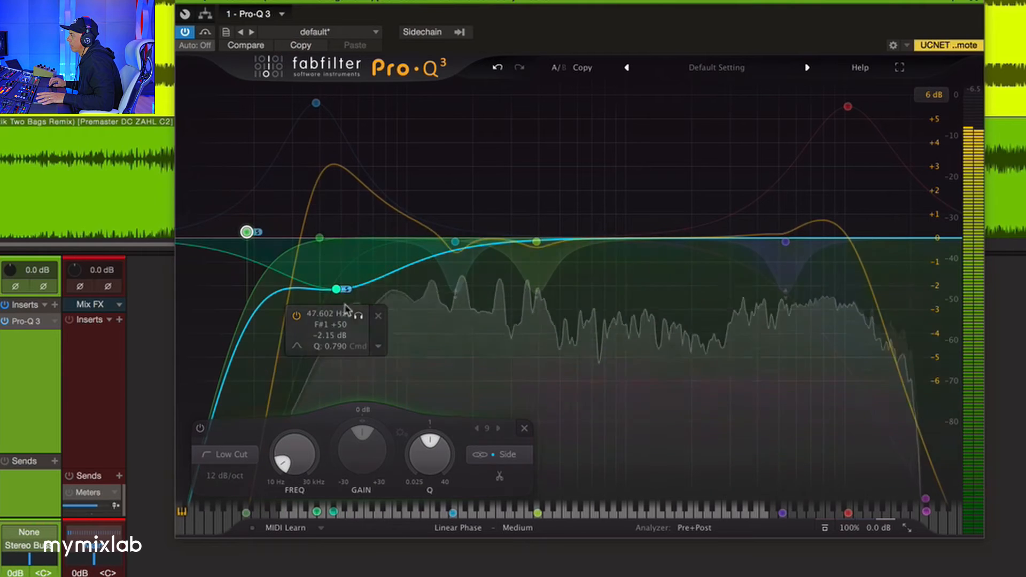
pyautogui.moveTo(337, 290); pyautogui.dragTo(336, 299)
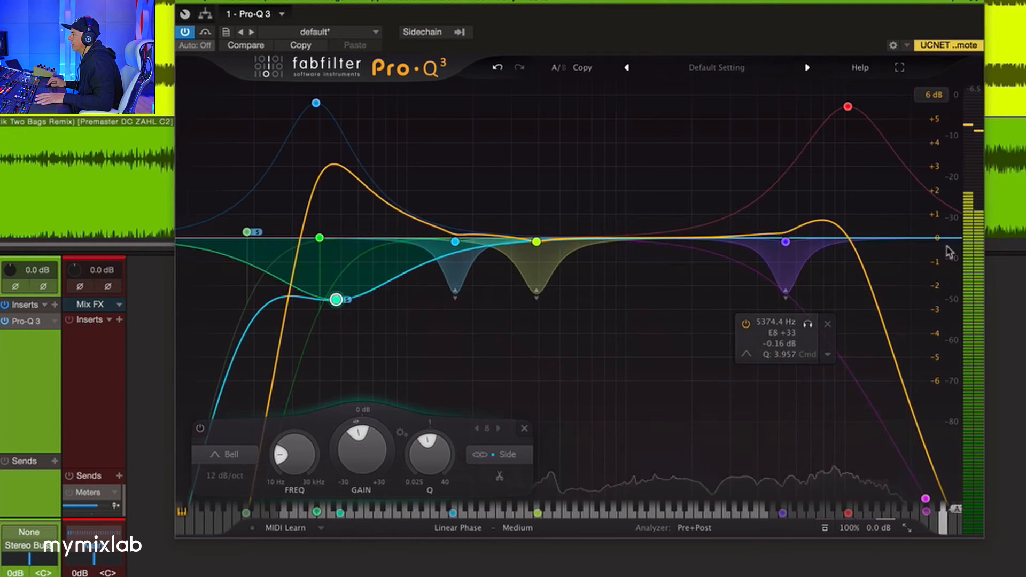
# Add a Side High Cut at about 24276 Hz with a 12 dB/oct slope, audition it and stop playback
pyautogui.click(932, 241)
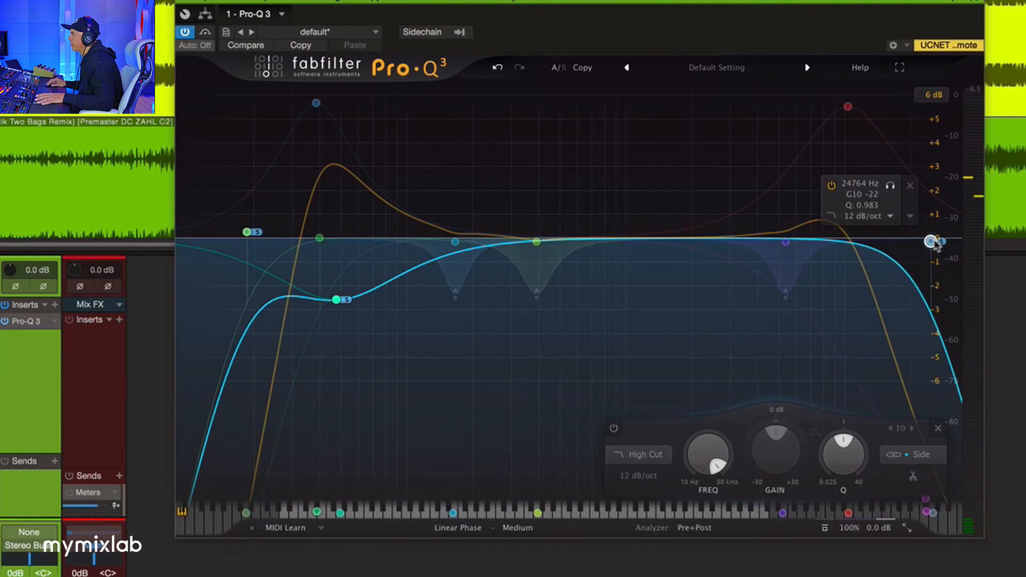
pyautogui.scroll(-1, 931, 242)
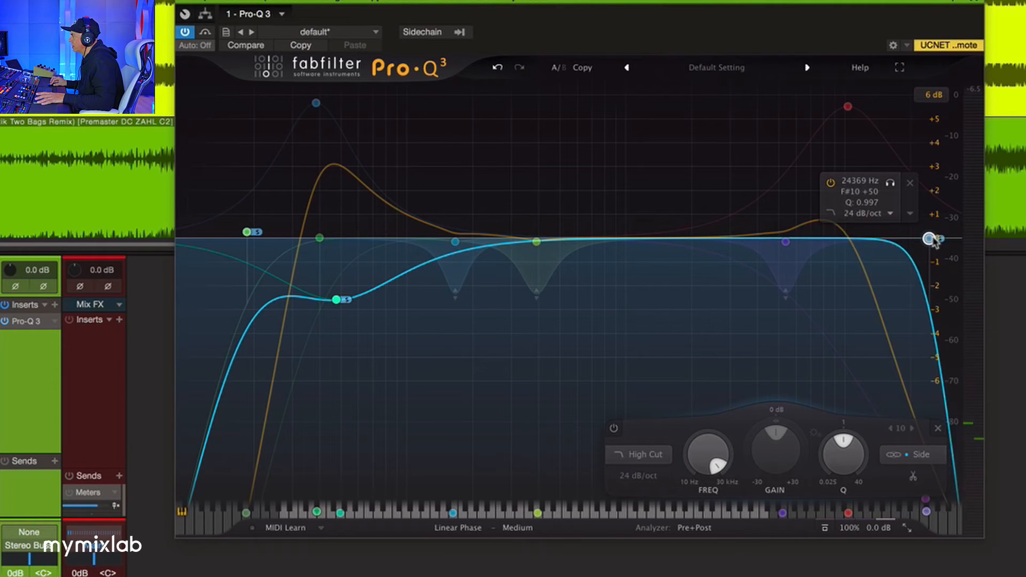
pyautogui.press('space')
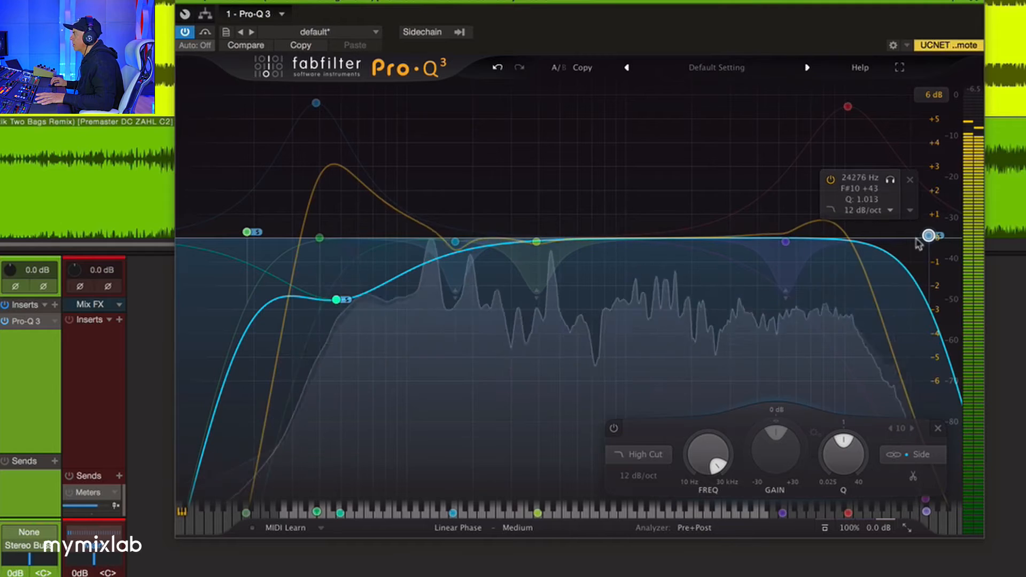
pyautogui.press('space')
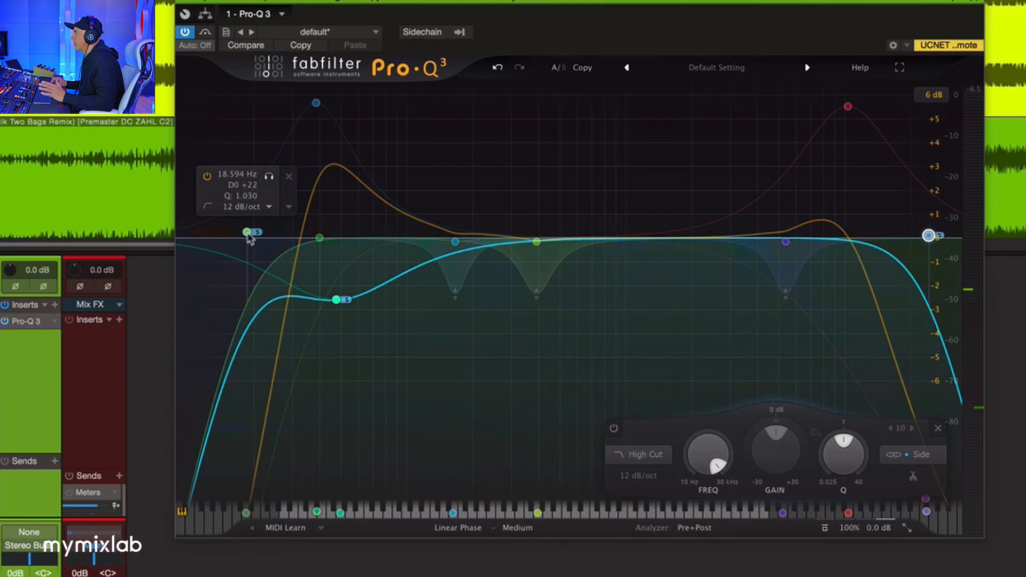
# Add another Bell band at about 1243 Hz and set its stereo placement to Mid
pyautogui.click(647, 238)
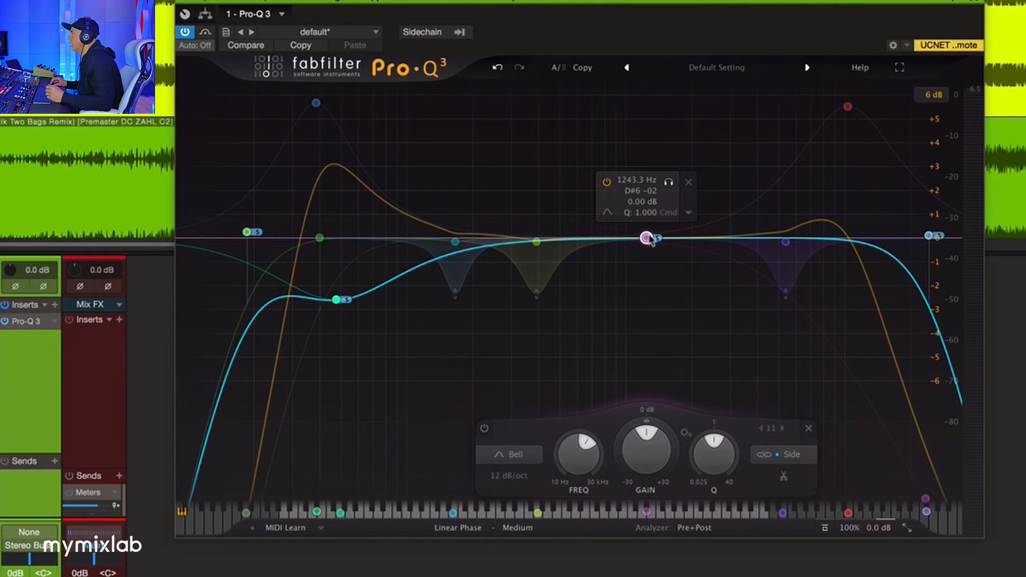
pyautogui.rightClick(647, 238)
pyautogui.moveTo(739, 334)
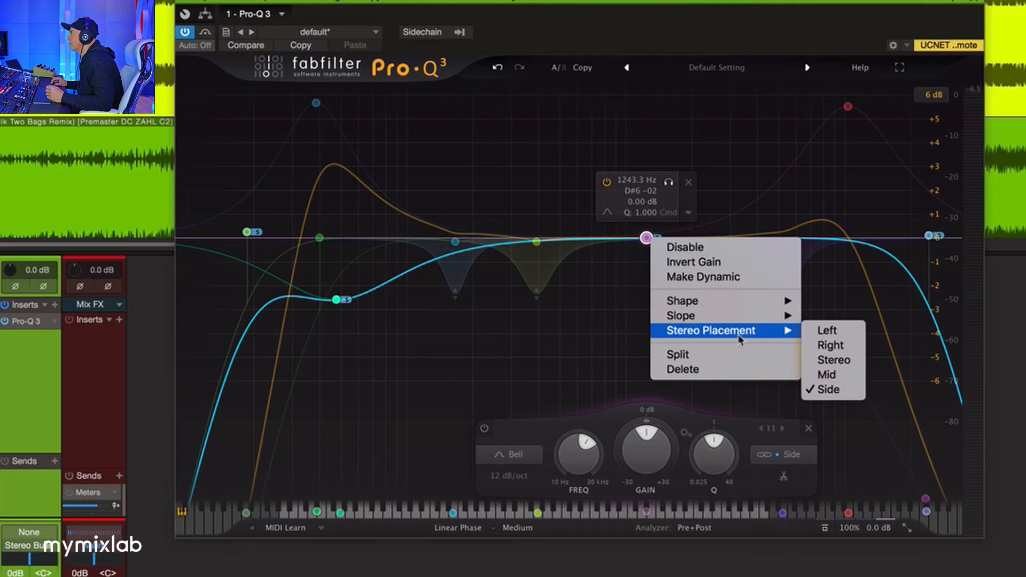
pyautogui.click(855, 377)
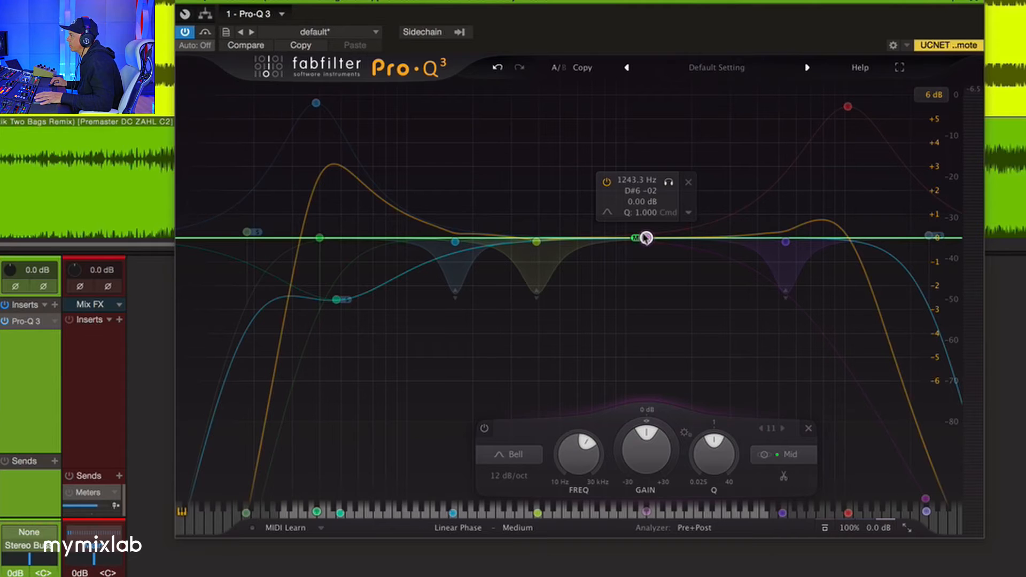
# During playback, move the Mid band to about 87 Hz with a gain of about +3.34 dB and a Q of about 1.304
pyautogui.press('space')
pyautogui.moveTo(646, 238); pyautogui.dragTo(393, 157)
pyautogui.scroll(5, 386, 146)
pyautogui.scroll(-7, 386, 146)
pyautogui.scroll(4, 386, 146)
# Compare the playback with and without the 87 Hz Mid boost by repeatedly disabling and enabling the band
pyautogui.click(353, 103)
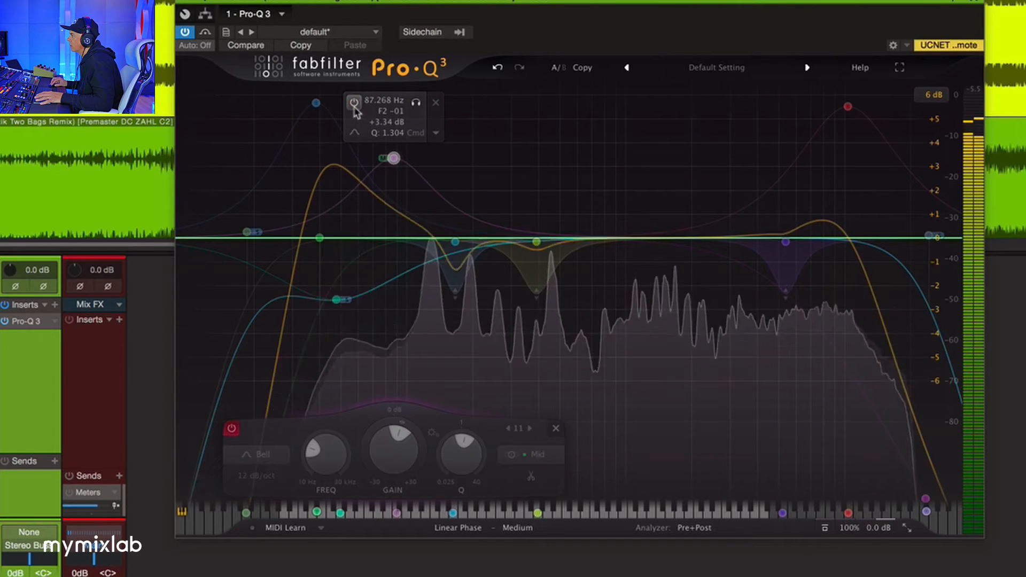
pyautogui.click(354, 103)
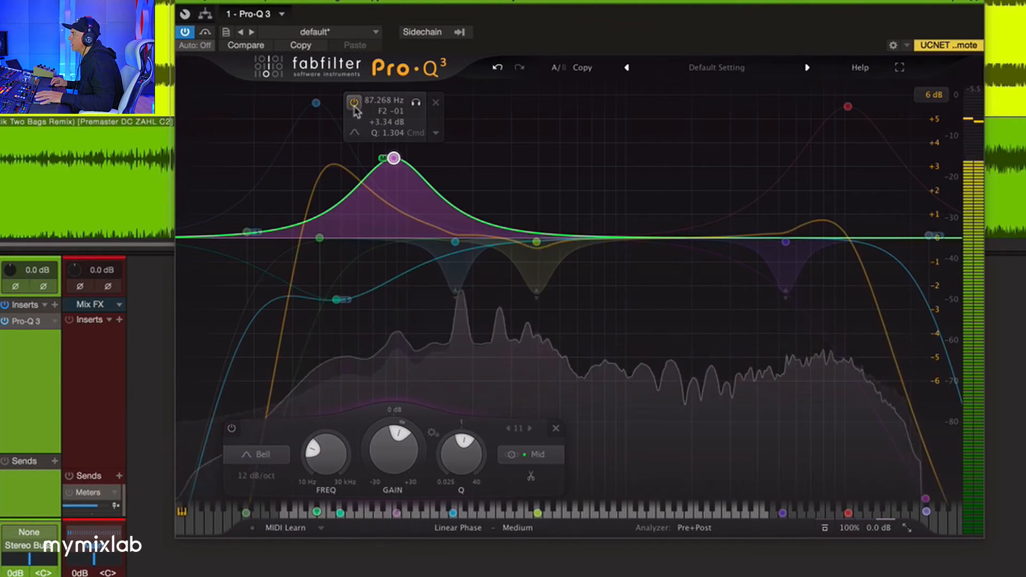
pyautogui.click(353, 103)
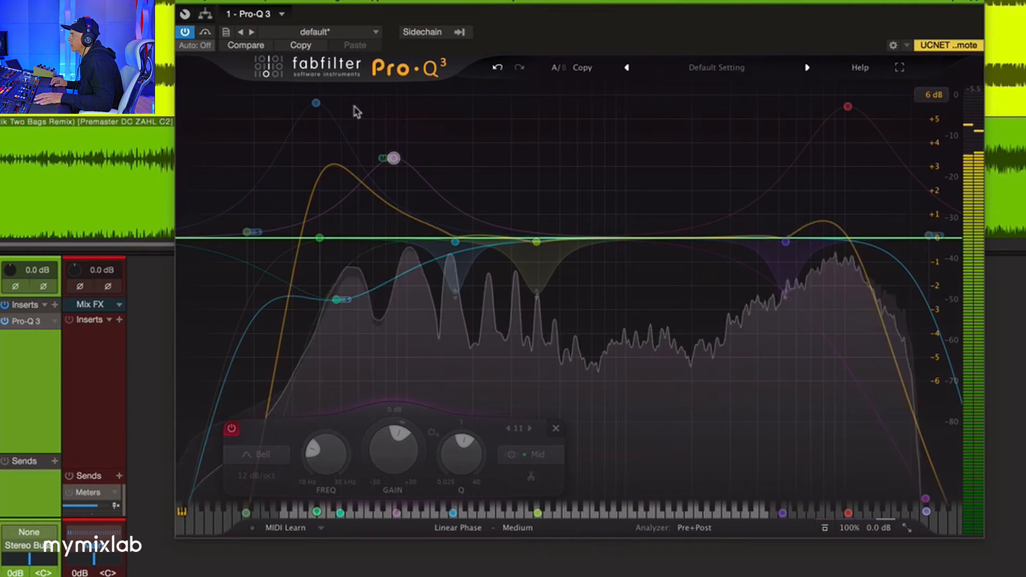
pyautogui.click(355, 107)
pyautogui.moveTo(389, 159)
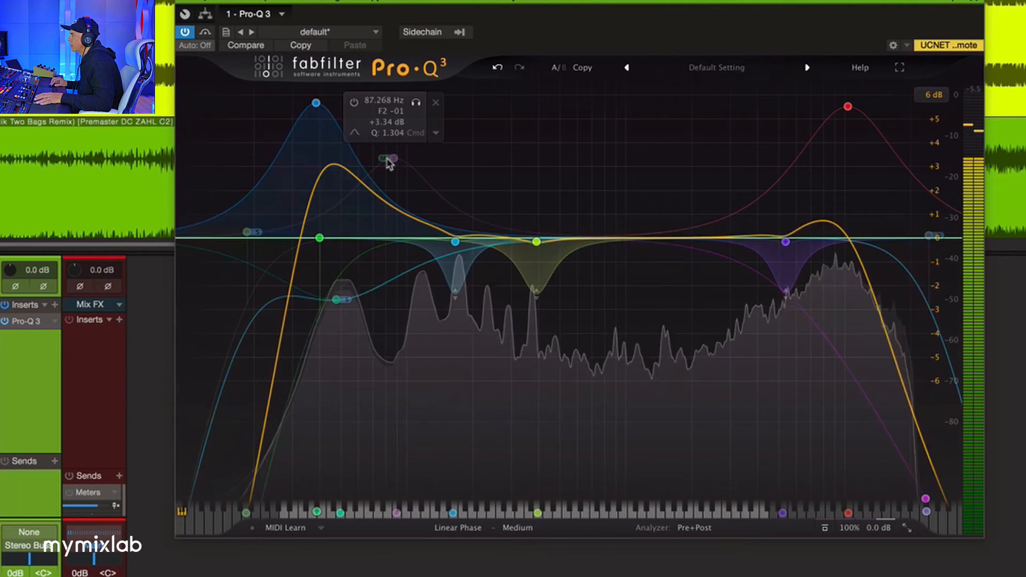
# Re-enable the Mid band, reduce its boost to about +2.63 dB at about 88 Hz and stop playback
pyautogui.click(353, 103)
pyautogui.moveTo(389, 161); pyautogui.dragTo(394, 176)
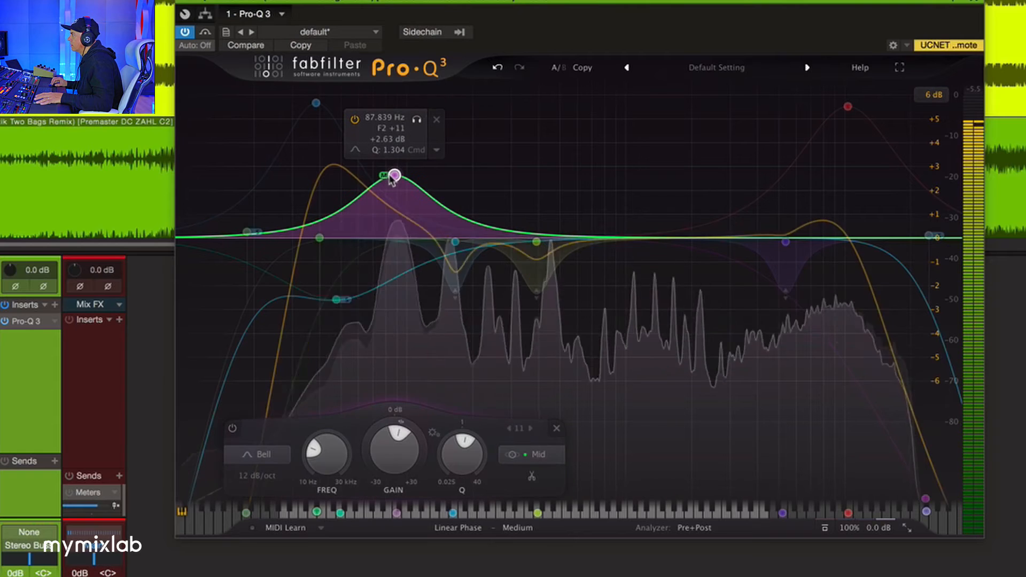
pyautogui.press('space')
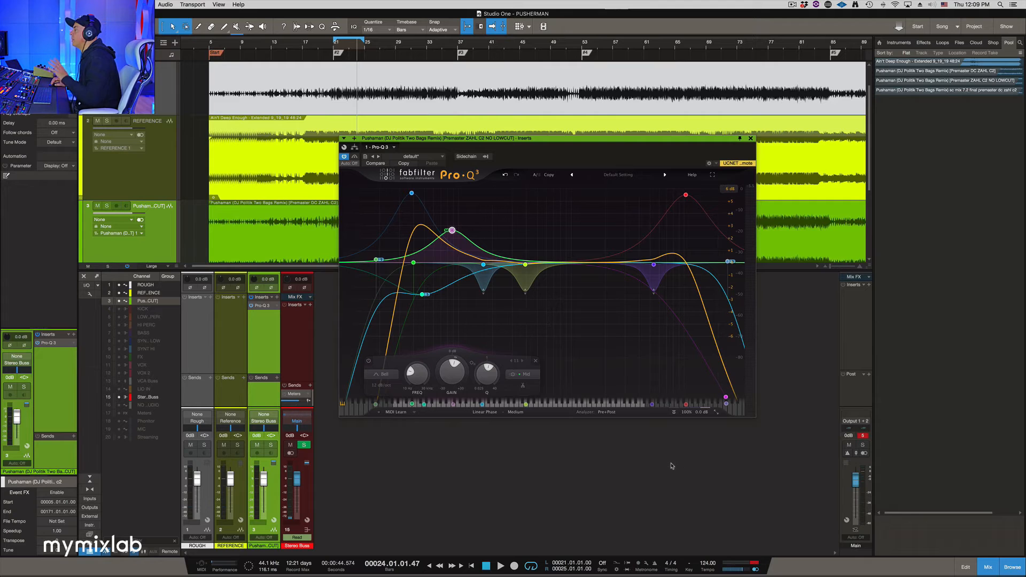
# Open the analyzer settings and route the REFERENCE track into the EQ's sidechain input
pyautogui.click(606, 413)
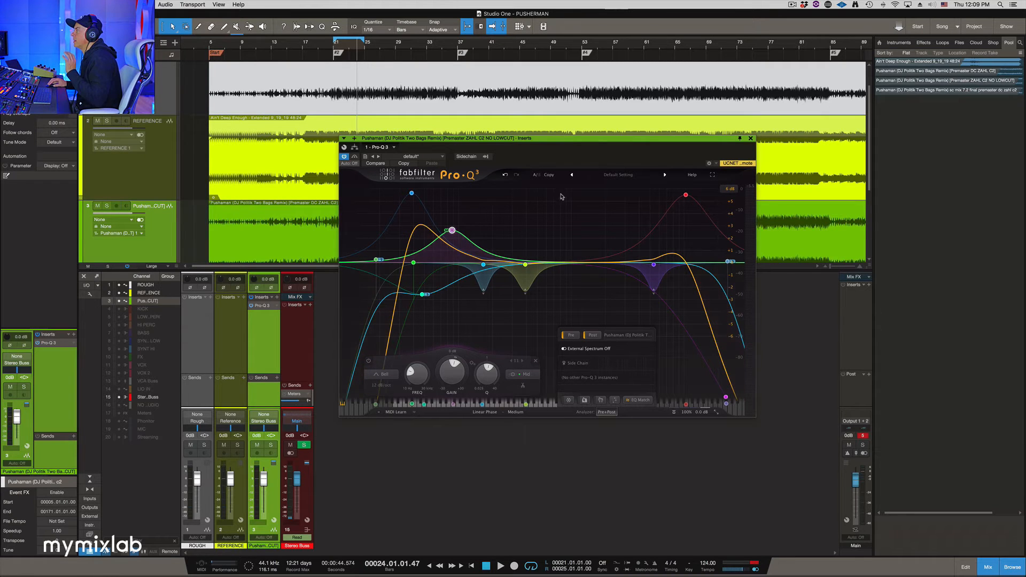
pyautogui.moveTo(513, 139); pyautogui.dragTo(533, 167)
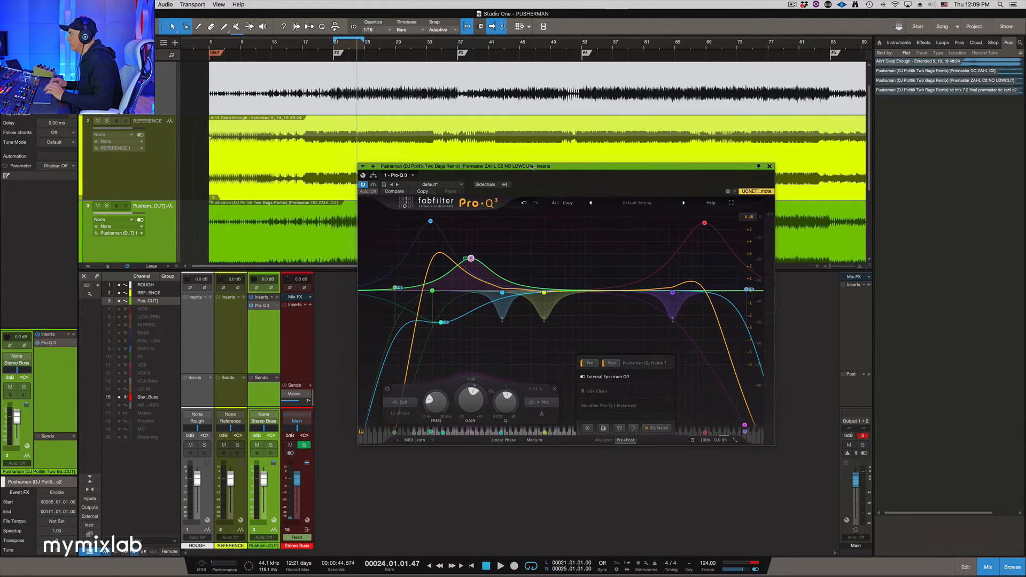
pyautogui.click(506, 185)
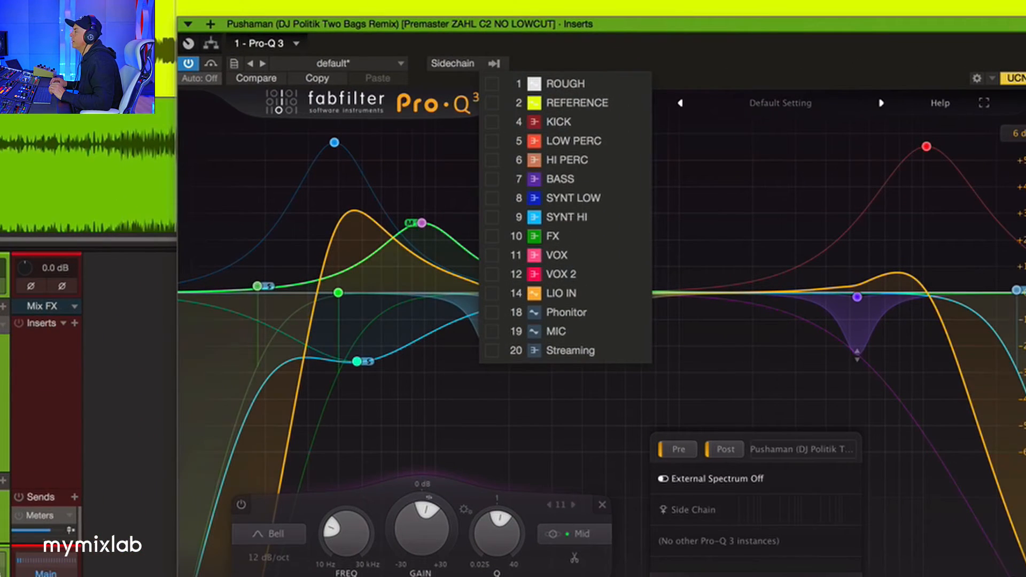
pyautogui.click(492, 103)
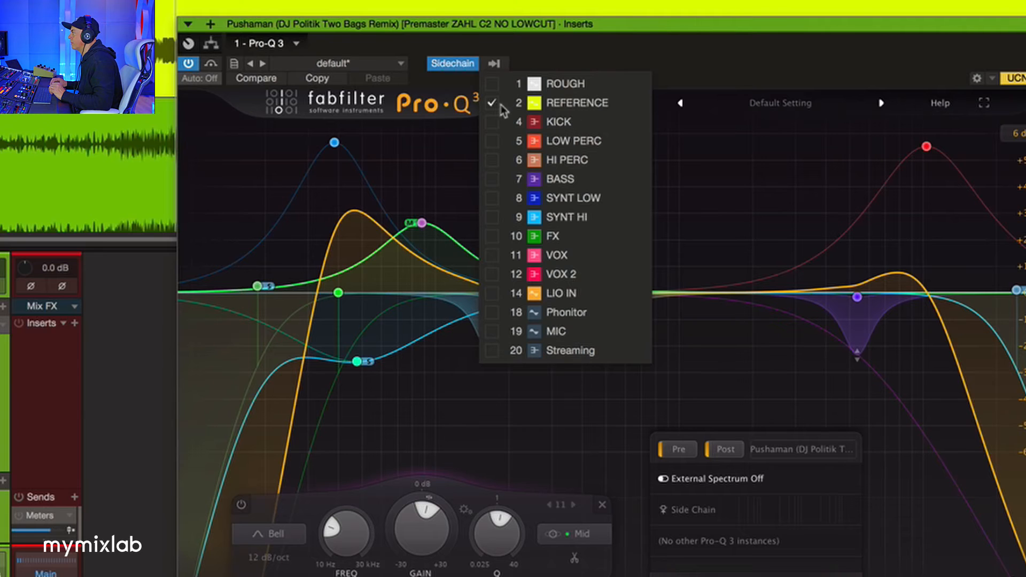
pyautogui.click(430, 155)
# During playback, select Side Chain as the analyzer's external spectrum and stop playback
pyautogui.press('space')
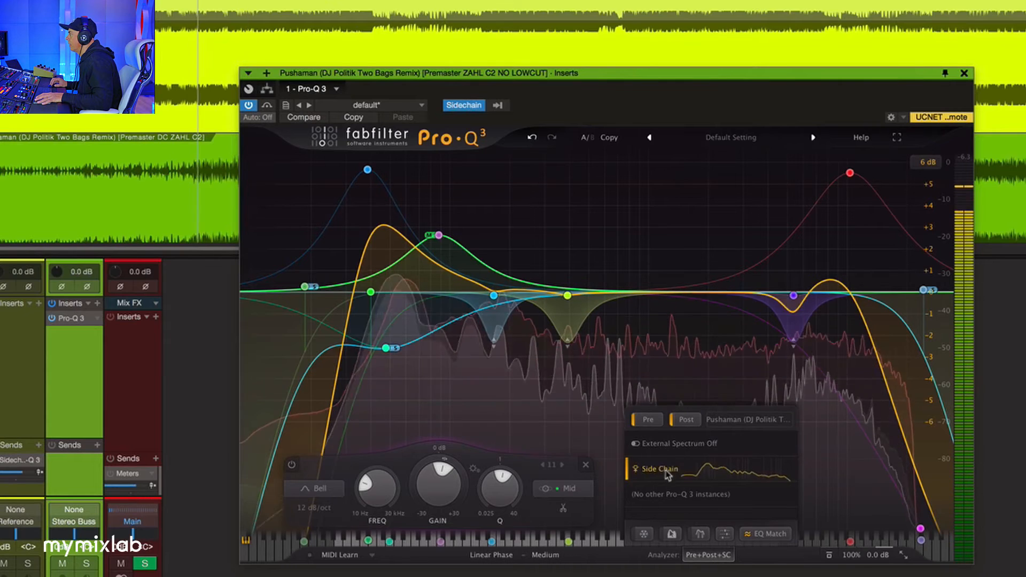
pyautogui.click(695, 471)
pyautogui.press('space')
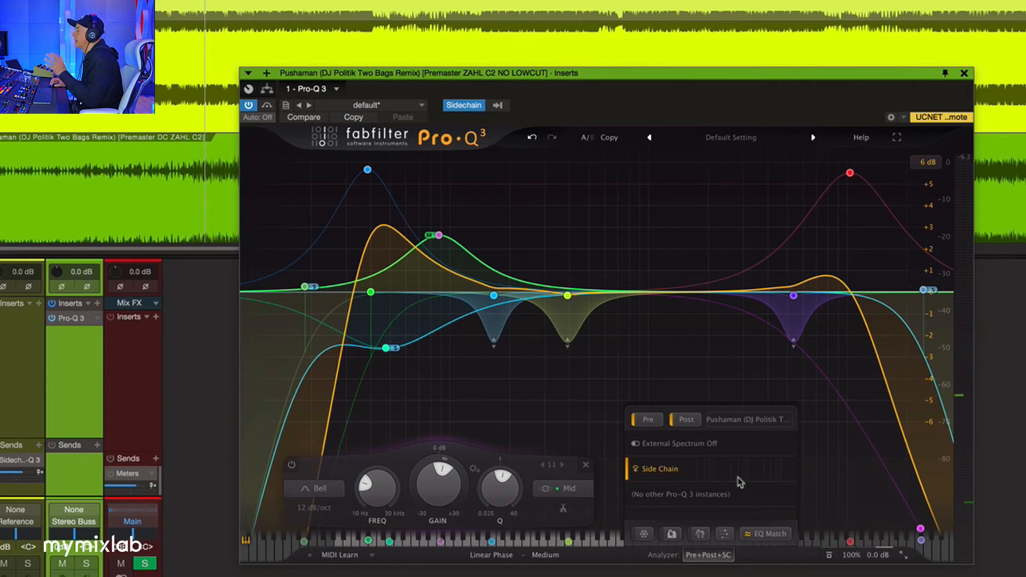
# Start and stop playback repeatedly to compare the premaster's spectrum with the sidechained reference, including at another spot in the song
pyautogui.press('space')
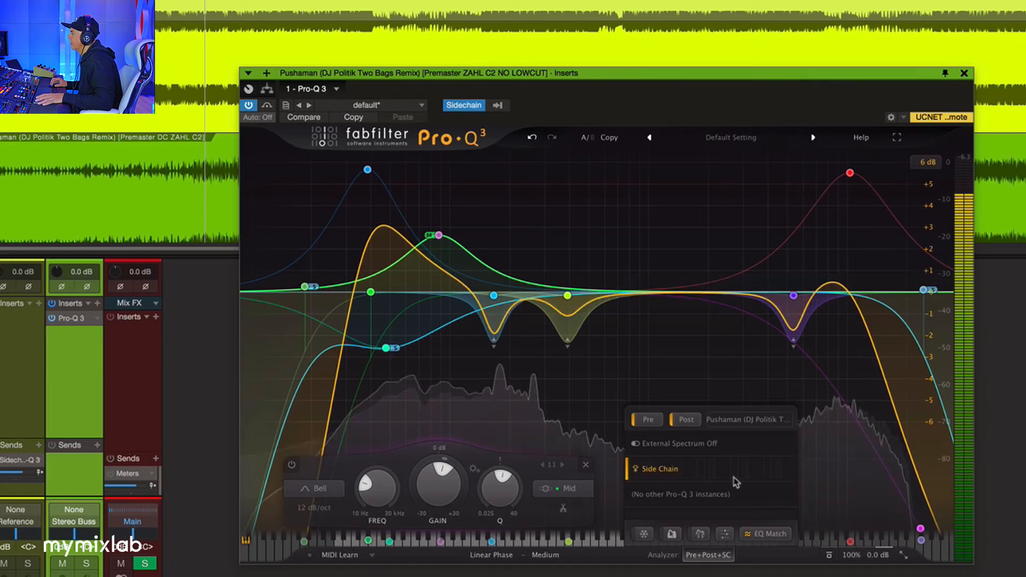
pyautogui.moveTo(718, 486)
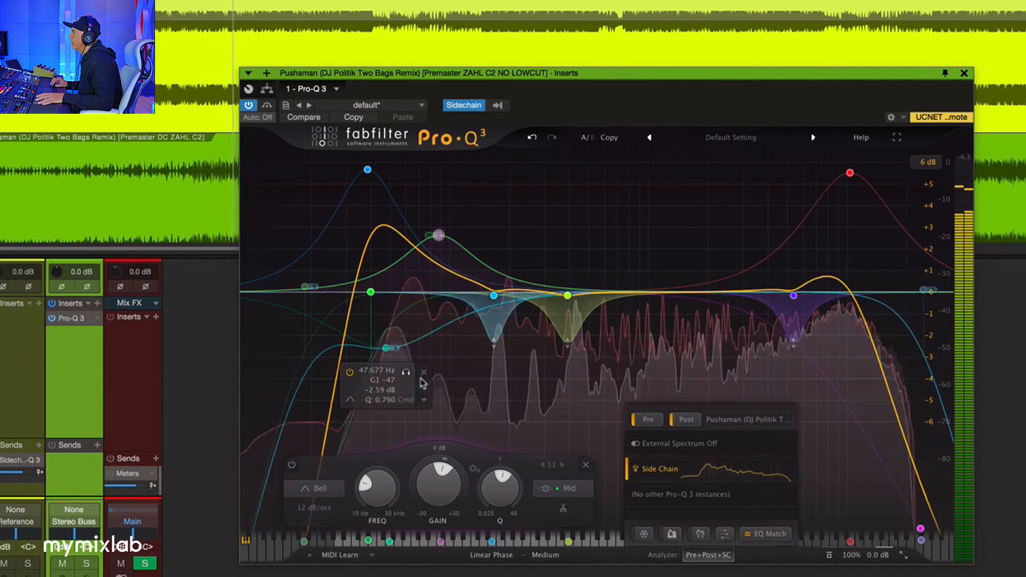
pyautogui.press('space')
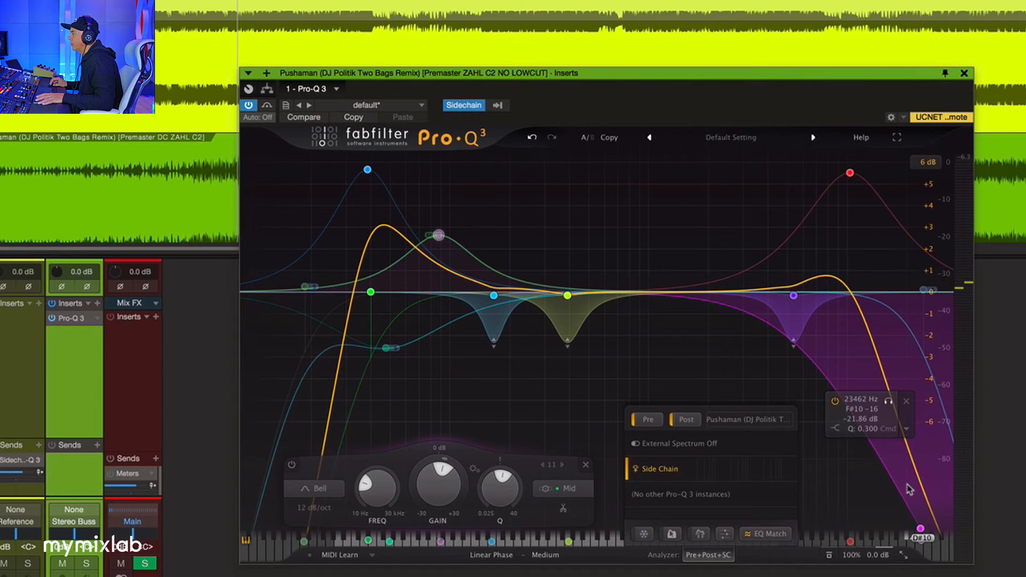
pyautogui.press('space')
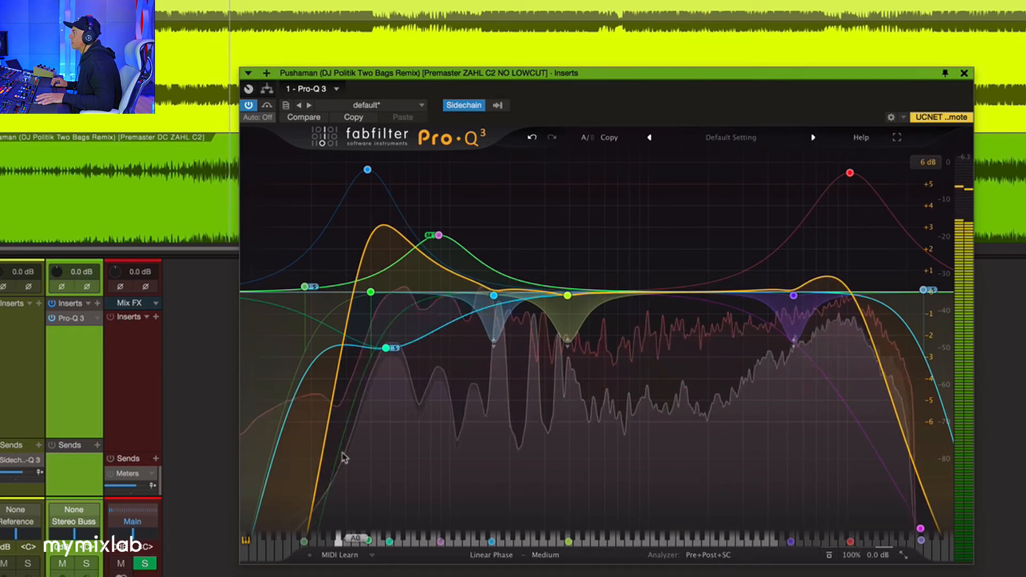
pyautogui.press('space')
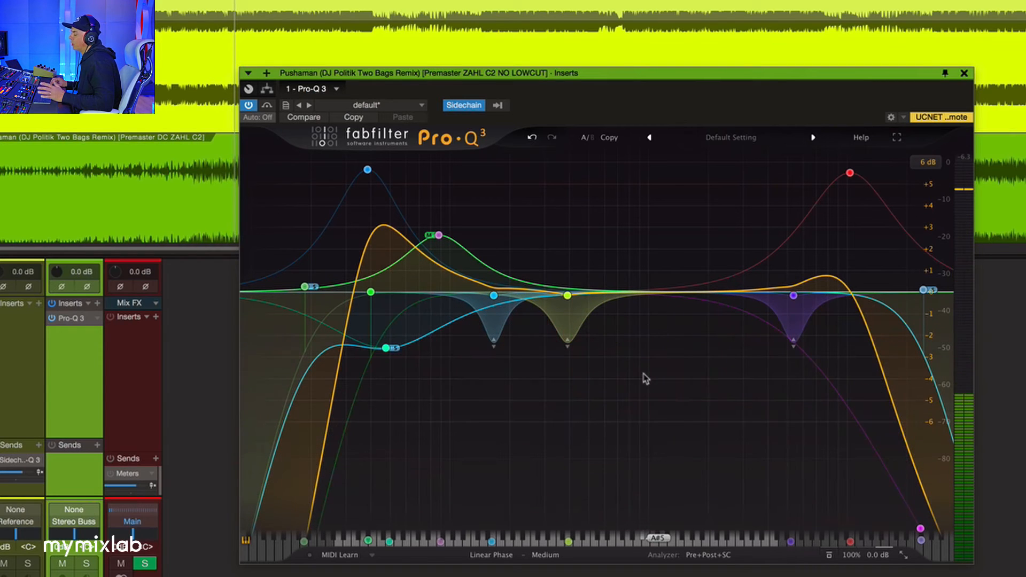
pyautogui.press('space')
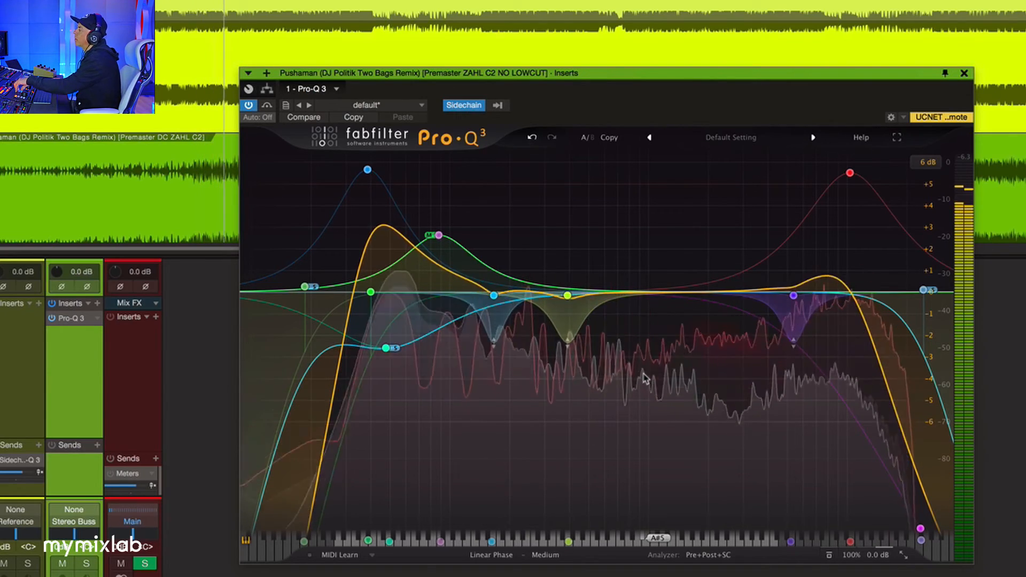
pyautogui.press('space')
pyautogui.moveTo(591, 327)
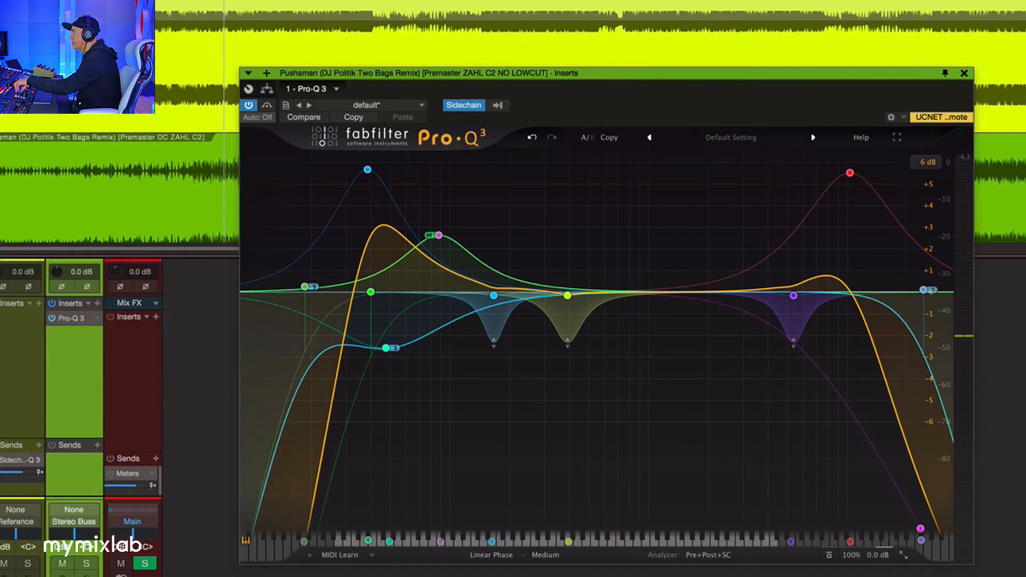
pyautogui.press('space')
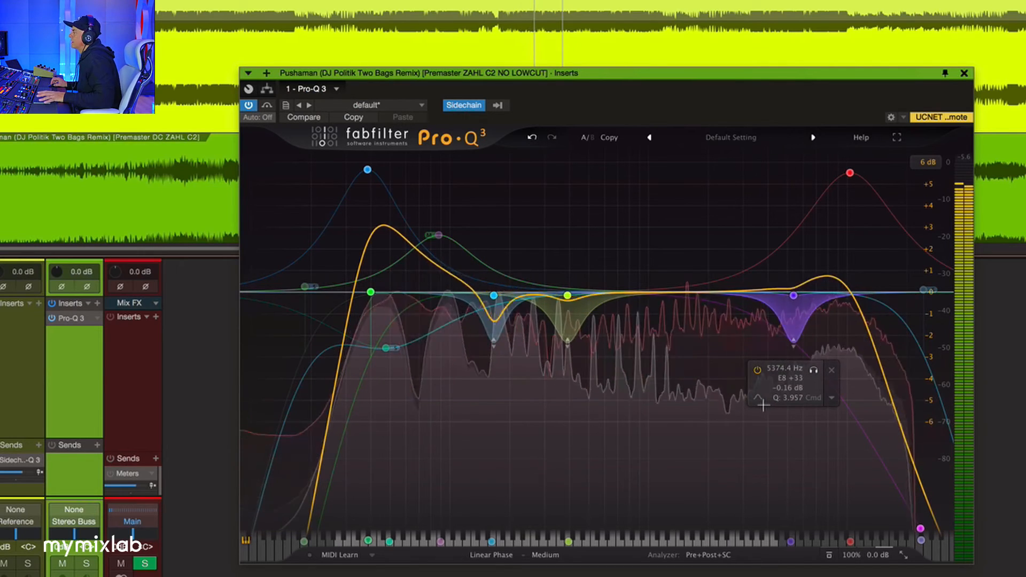
pyautogui.press('space')
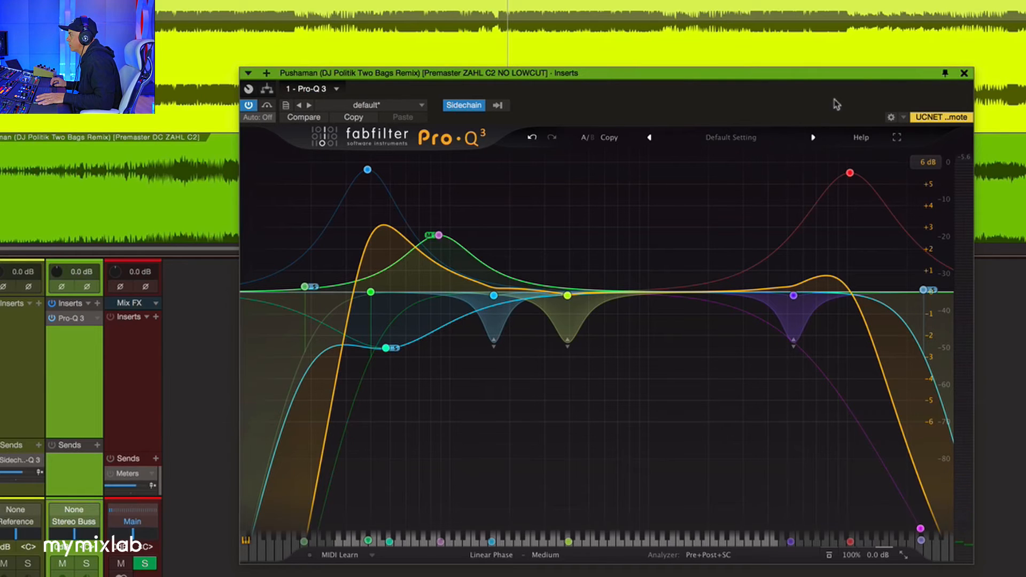
# Start EQ Match during playback, capture the premaster's input spectrum and pause the input analysis
pyautogui.press('space')
pyautogui.click(709, 555)
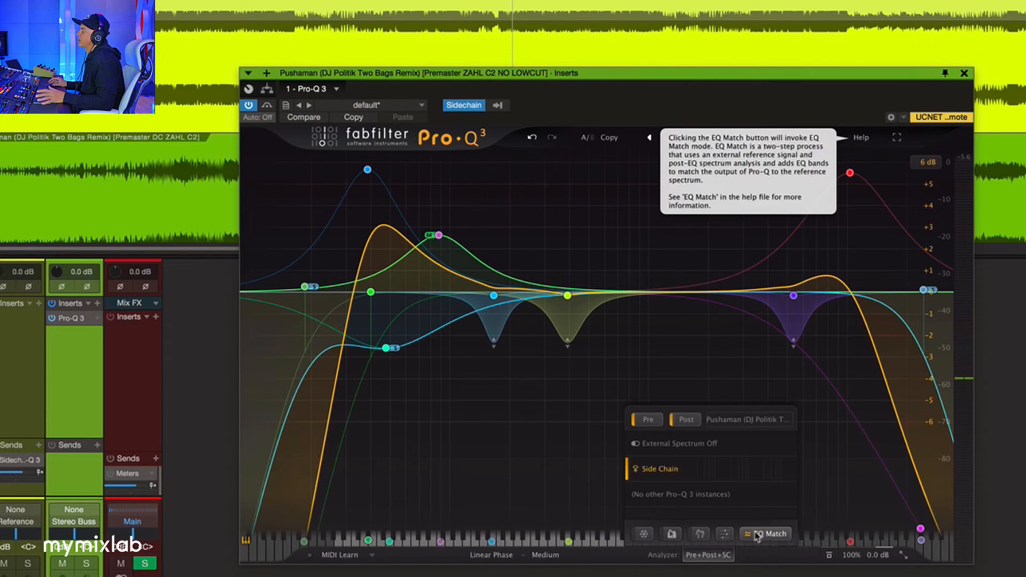
pyautogui.moveTo(576, 362)
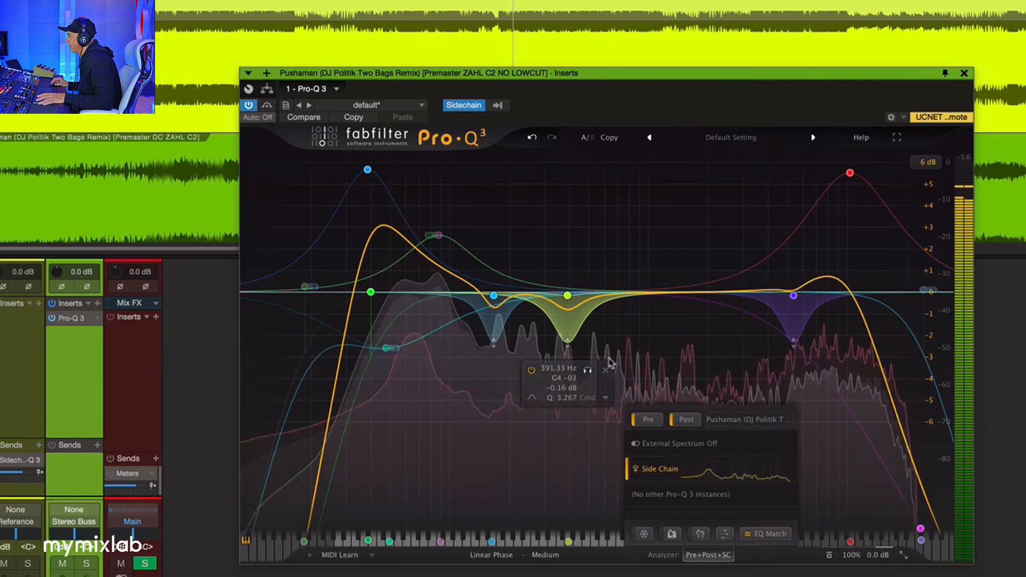
pyautogui.click(770, 534)
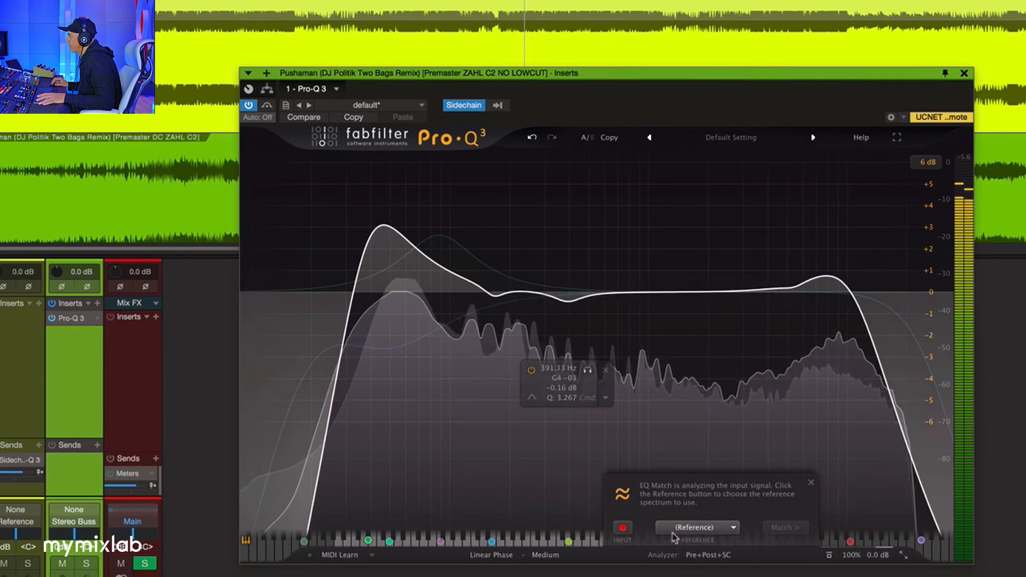
pyautogui.click(619, 530)
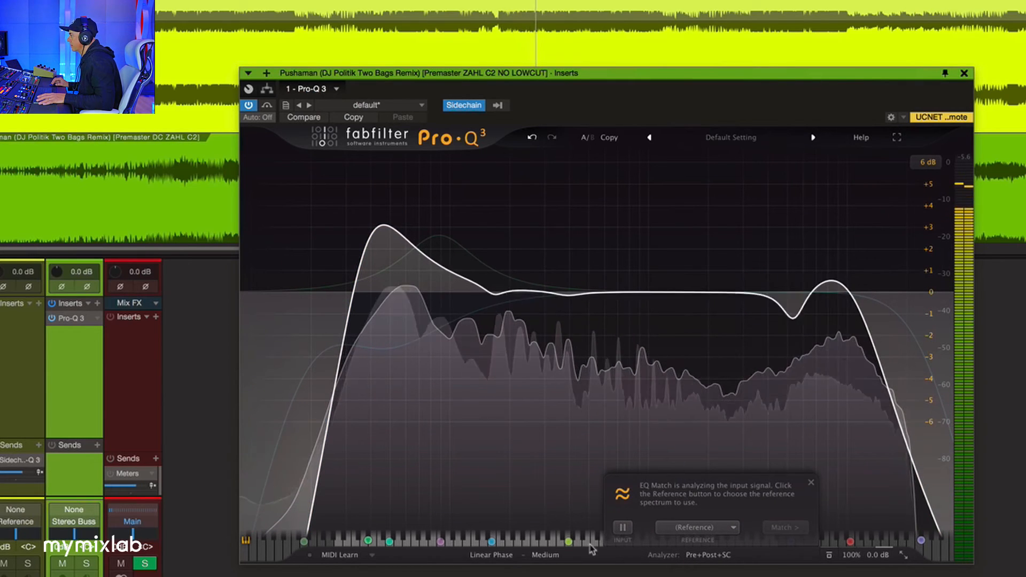
pyautogui.click(668, 528)
pyautogui.click(655, 514)
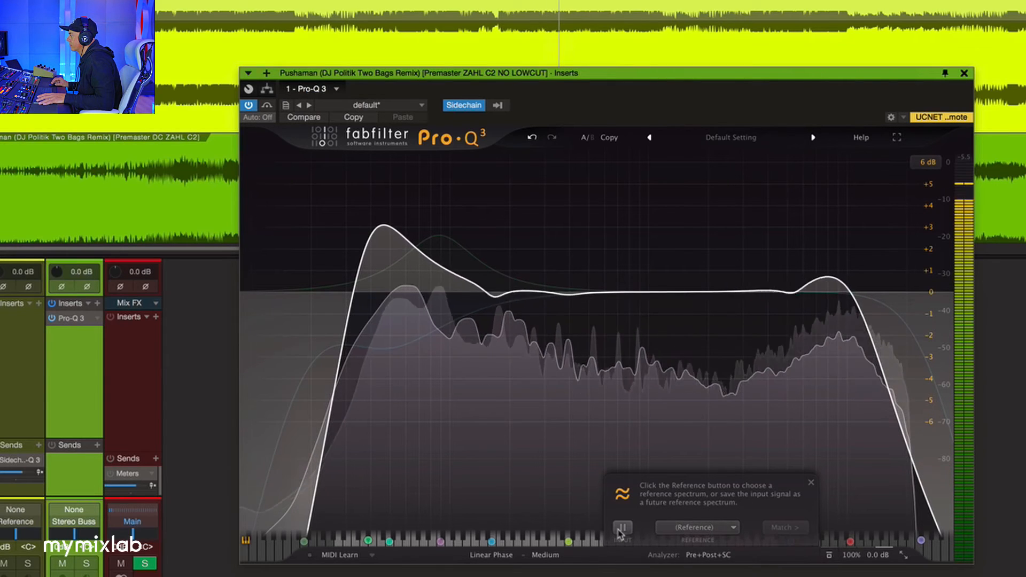
pyautogui.click(621, 528)
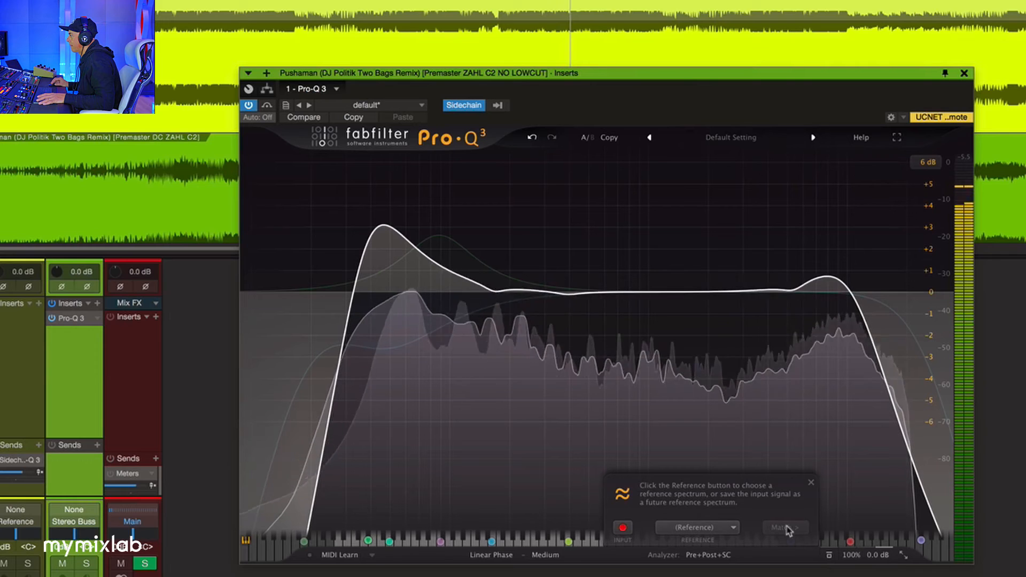
pyautogui.click(622, 528)
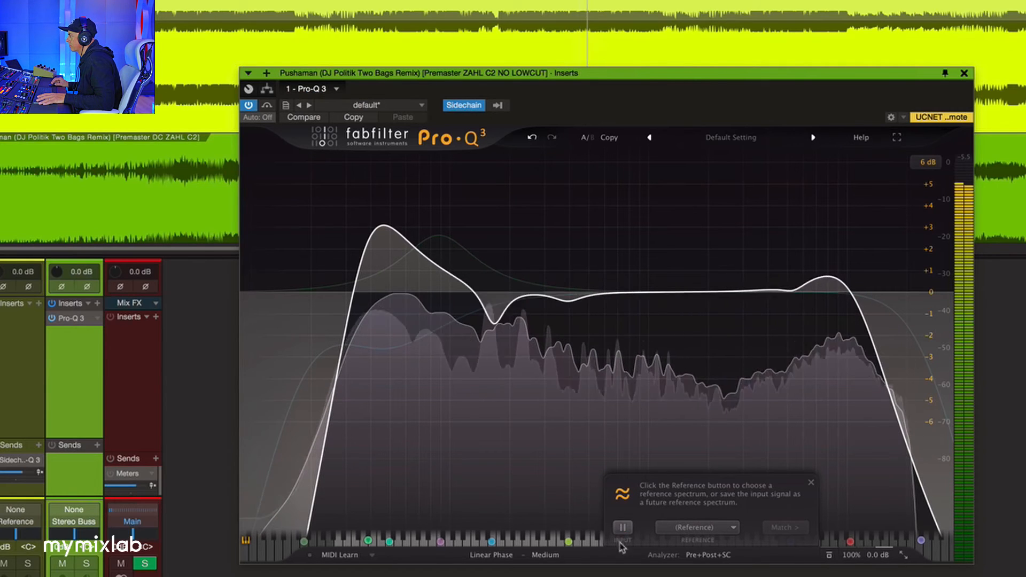
pyautogui.click(726, 528)
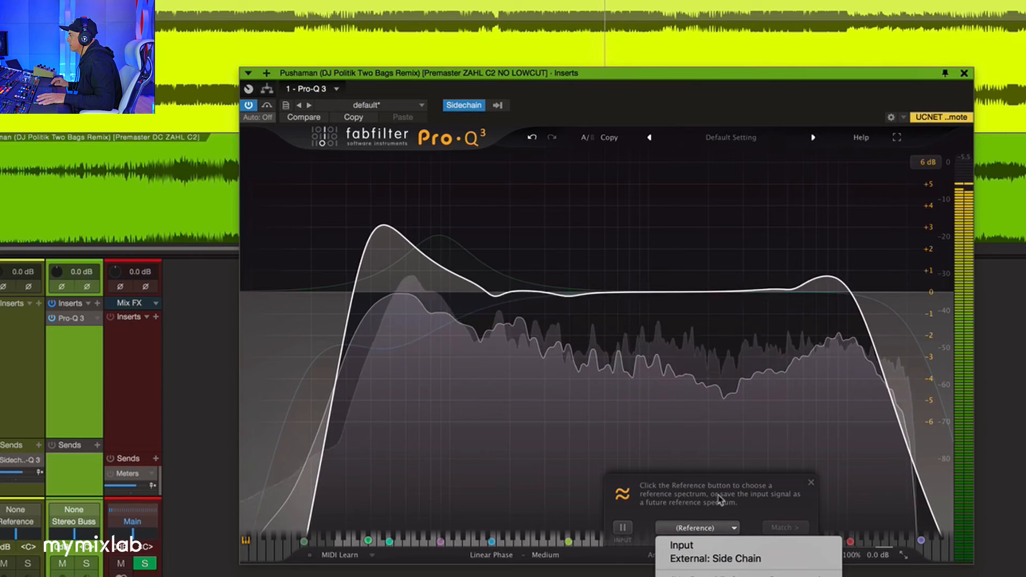
pyautogui.click(694, 576)
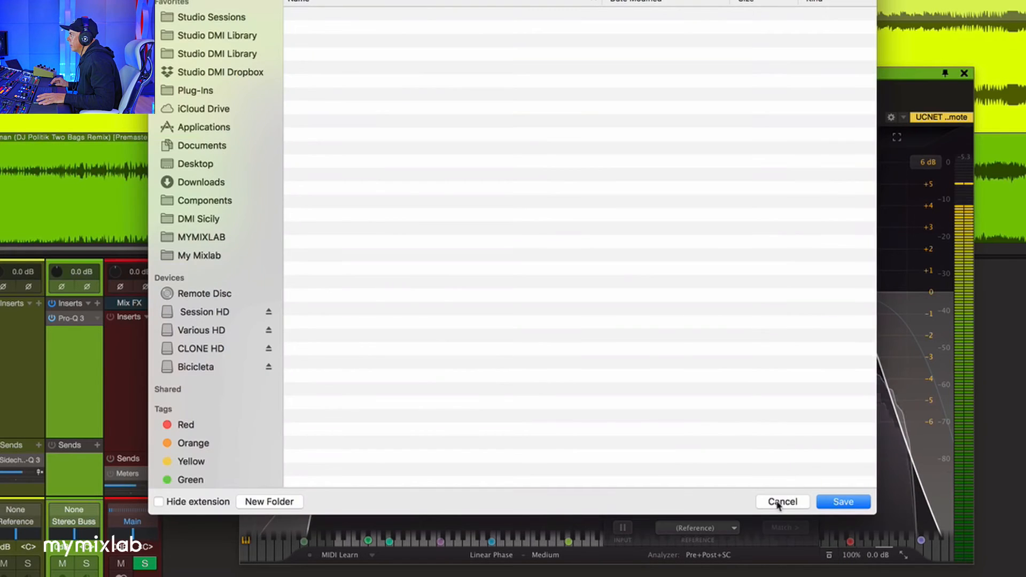
pyautogui.click(780, 502)
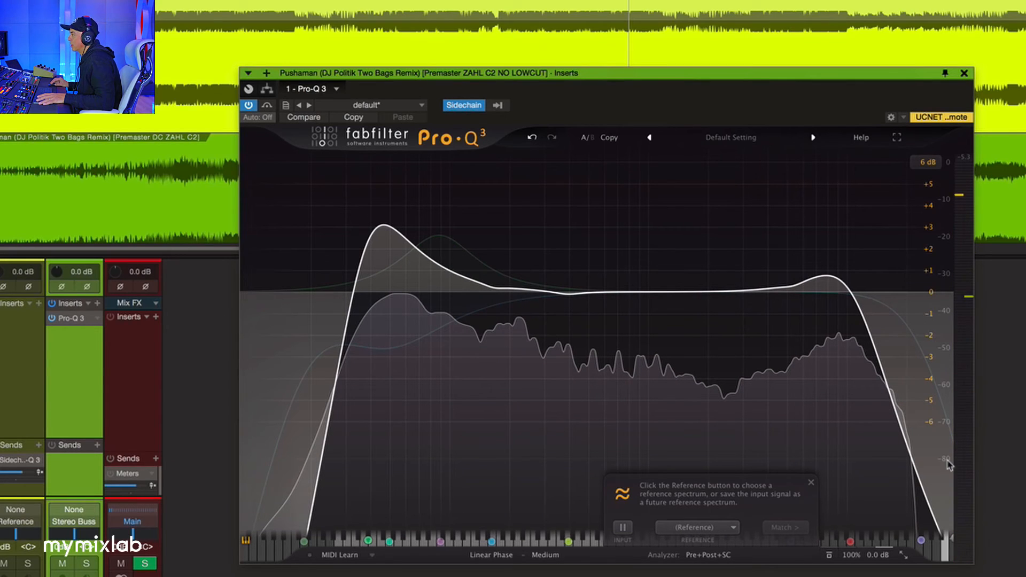
# Analyze the external Side Chain as the EQ Match reference and set the display range to 30 dB
pyautogui.click(729, 528)
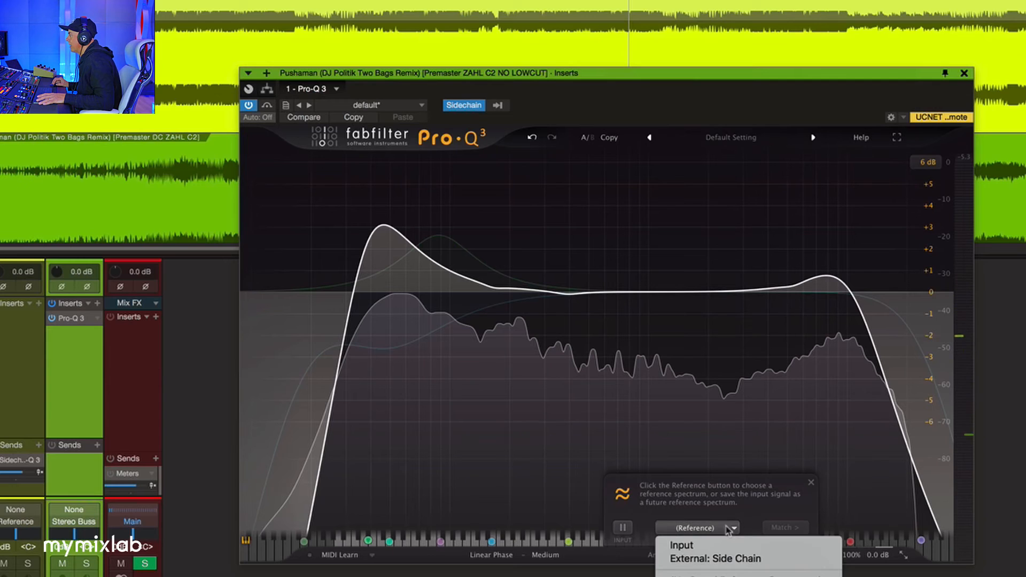
pyautogui.click(752, 559)
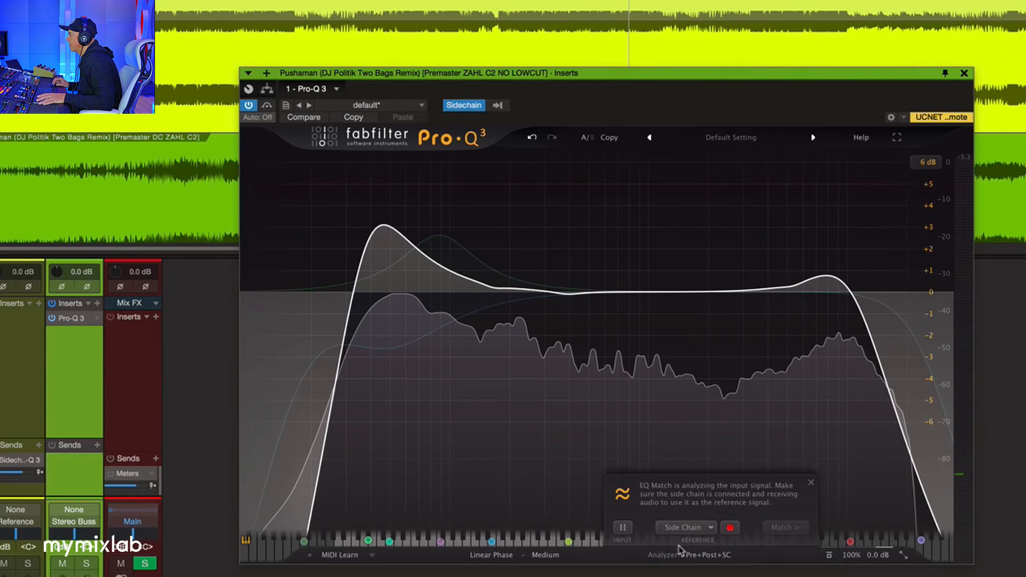
pyautogui.click(730, 528)
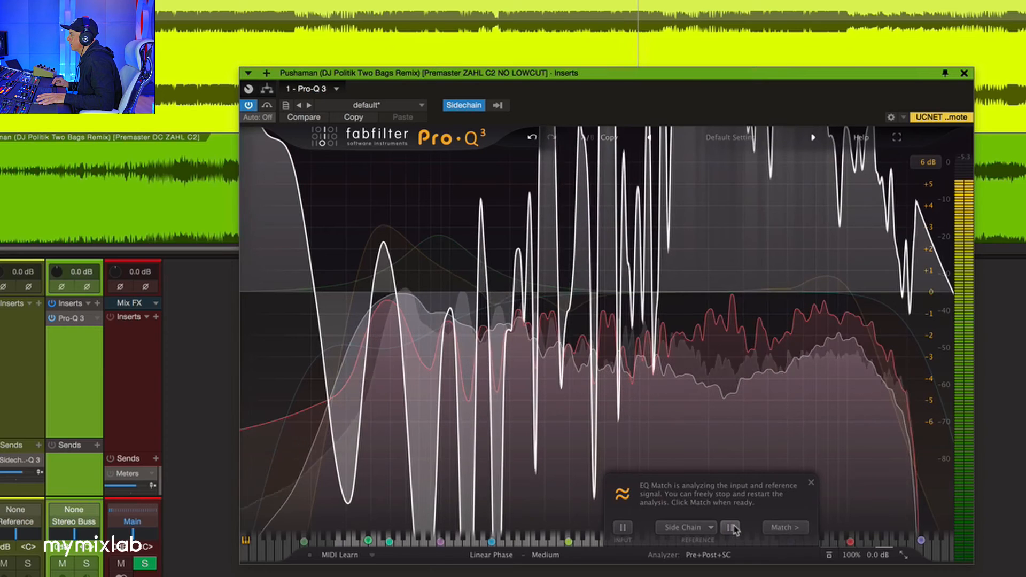
pyautogui.click(927, 163)
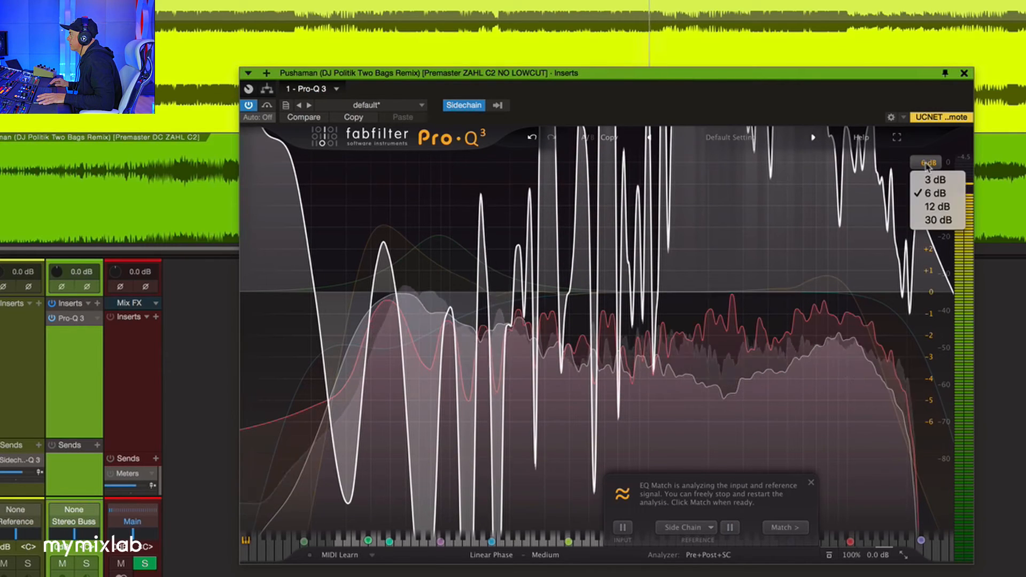
pyautogui.click(930, 220)
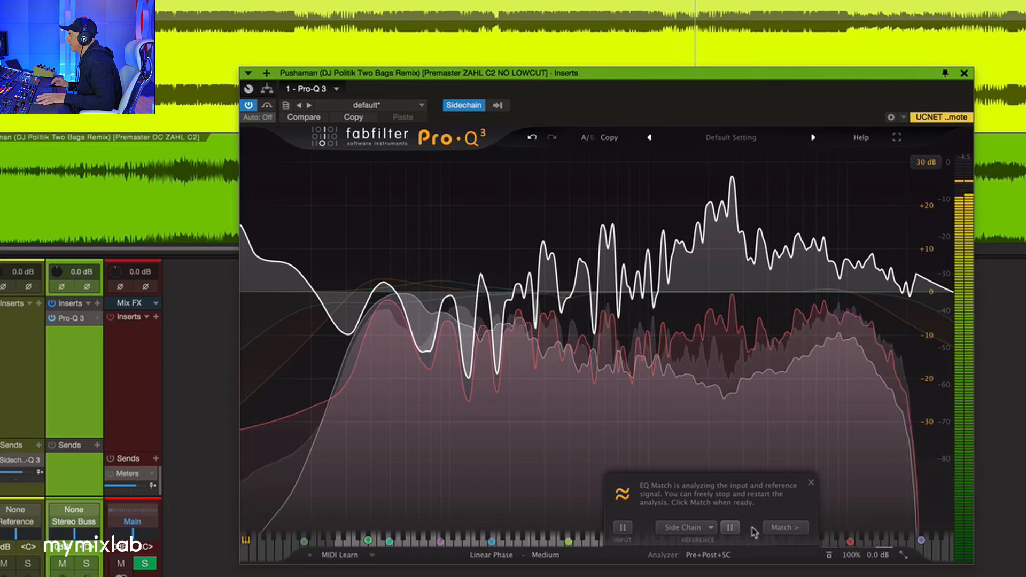
# Try matching the premaster to the reference, reduce the match to 2 bands and close EQ Match without finishing
pyautogui.click(783, 528)
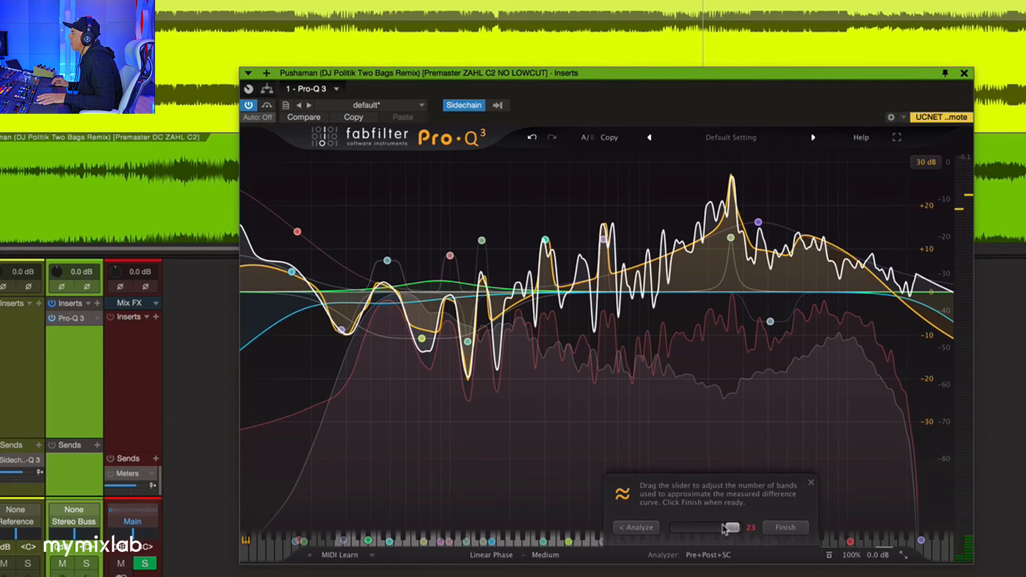
pyautogui.click(685, 530)
pyautogui.moveTo(698, 529)
pyautogui.mouseDown()
pyautogui.moveTo(758, 529)
pyautogui.moveTo(678, 536)
pyautogui.moveTo(687, 534)
pyautogui.mouseUp()
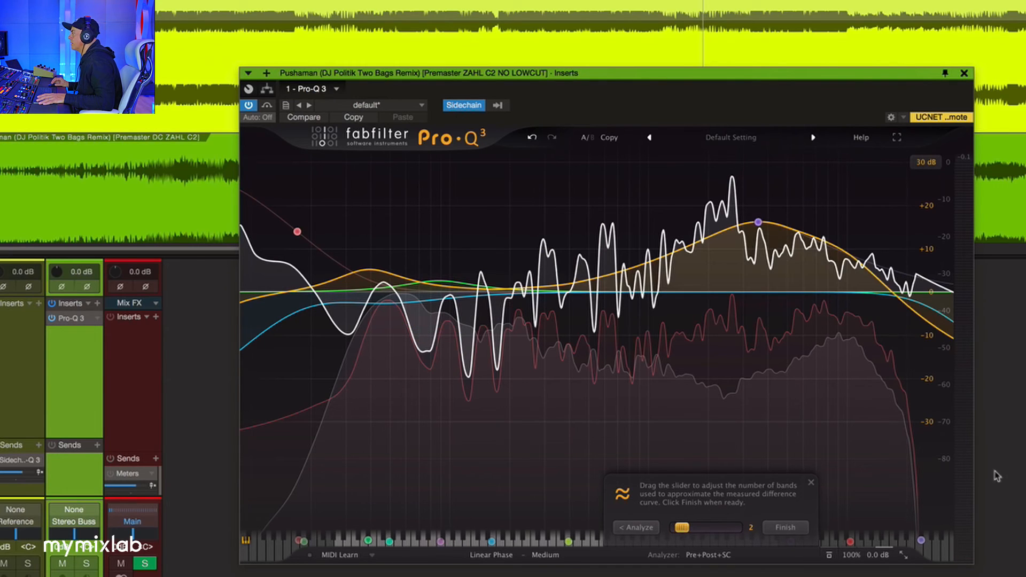
pyautogui.click(811, 484)
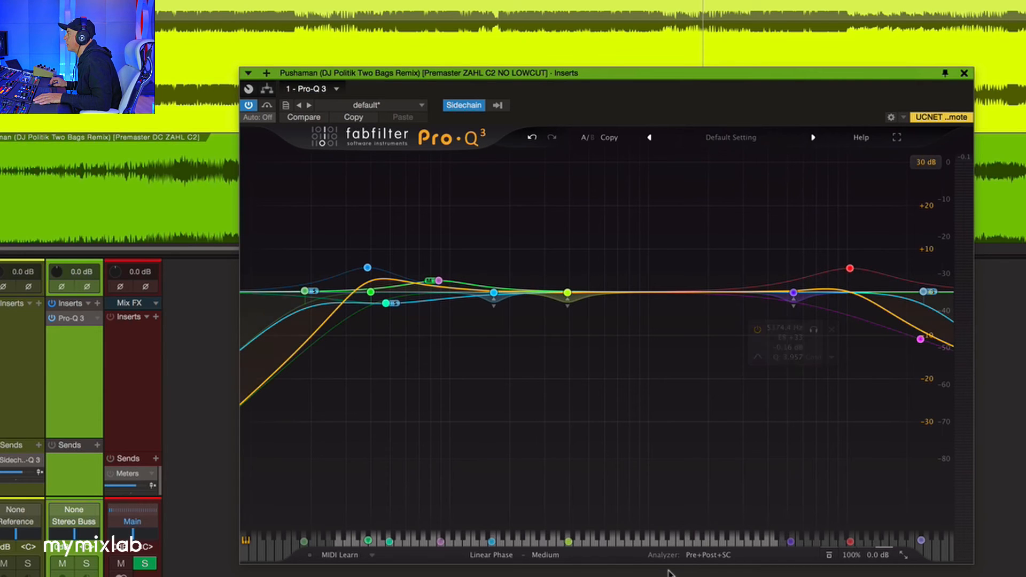
pyautogui.moveTo(805, 312)
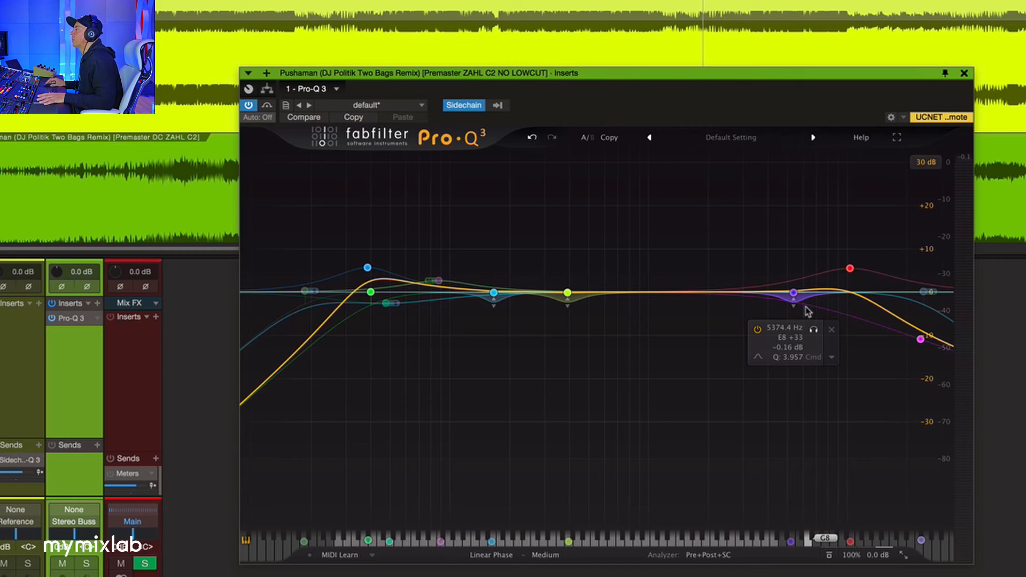
pyautogui.moveTo(868, 214)
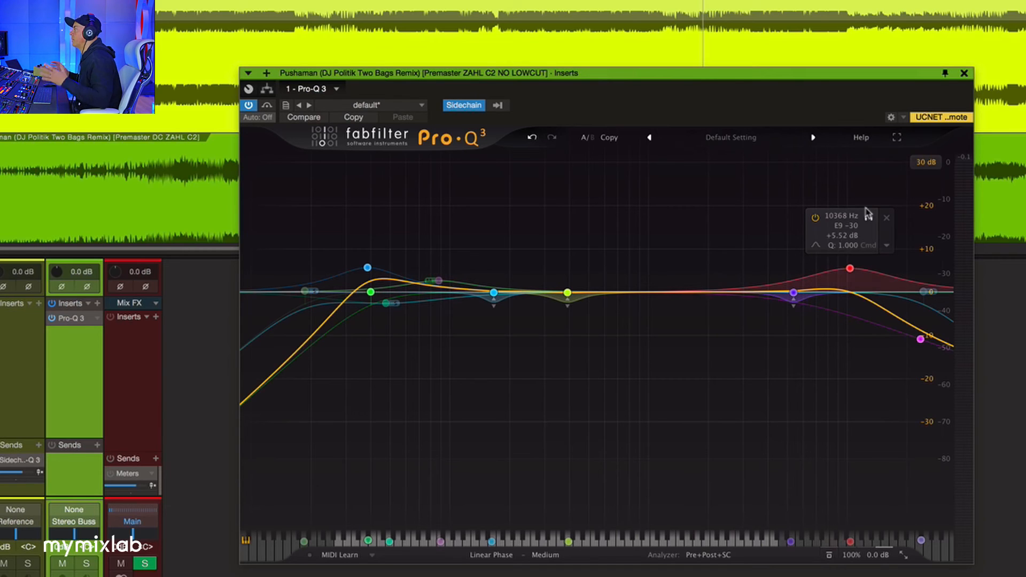
# Try the 3 dB display range and set the EQ's display range to 6 dB
pyautogui.click(926, 162)
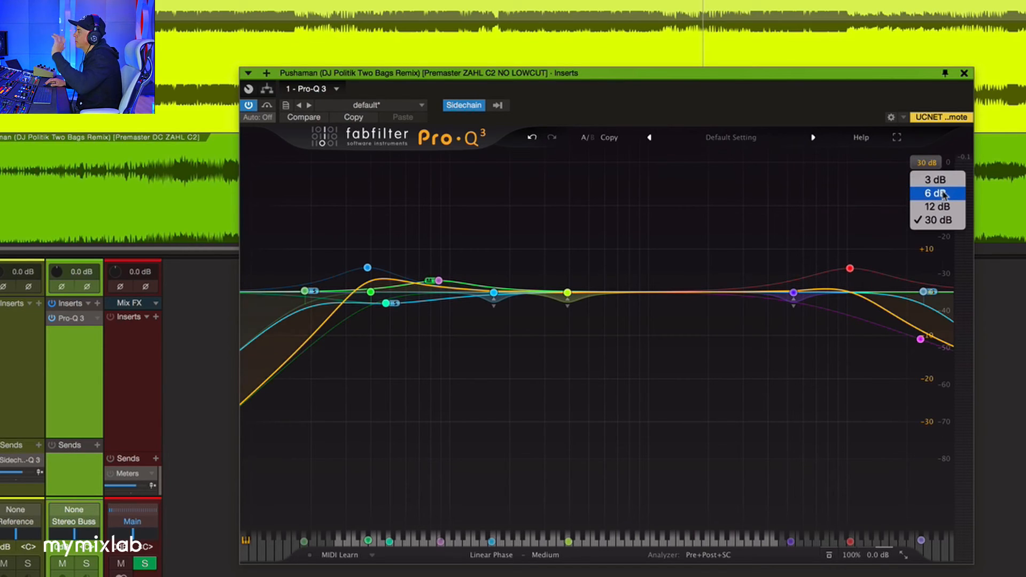
pyautogui.click(936, 180)
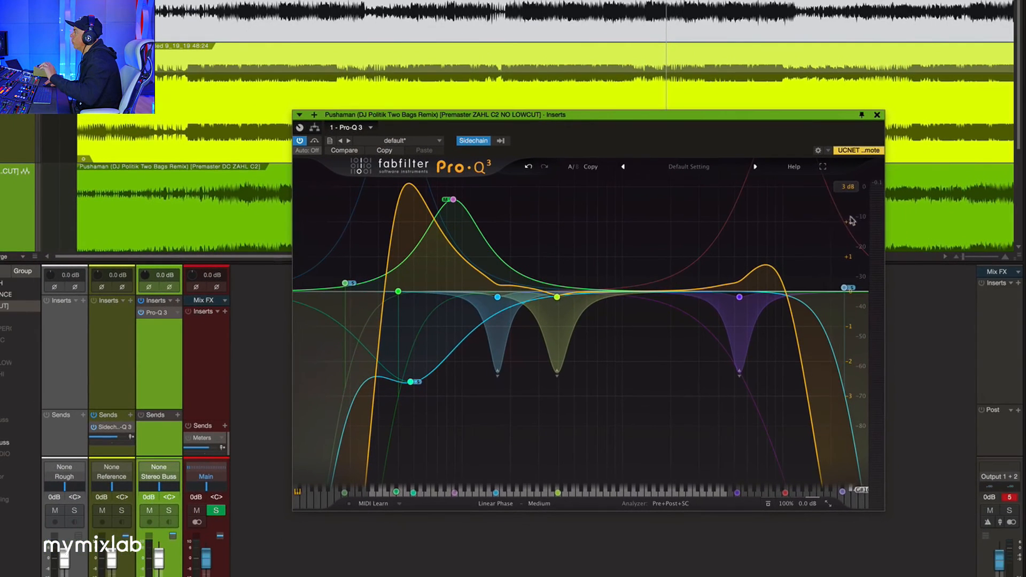
pyautogui.click(927, 163)
pyautogui.click(852, 213)
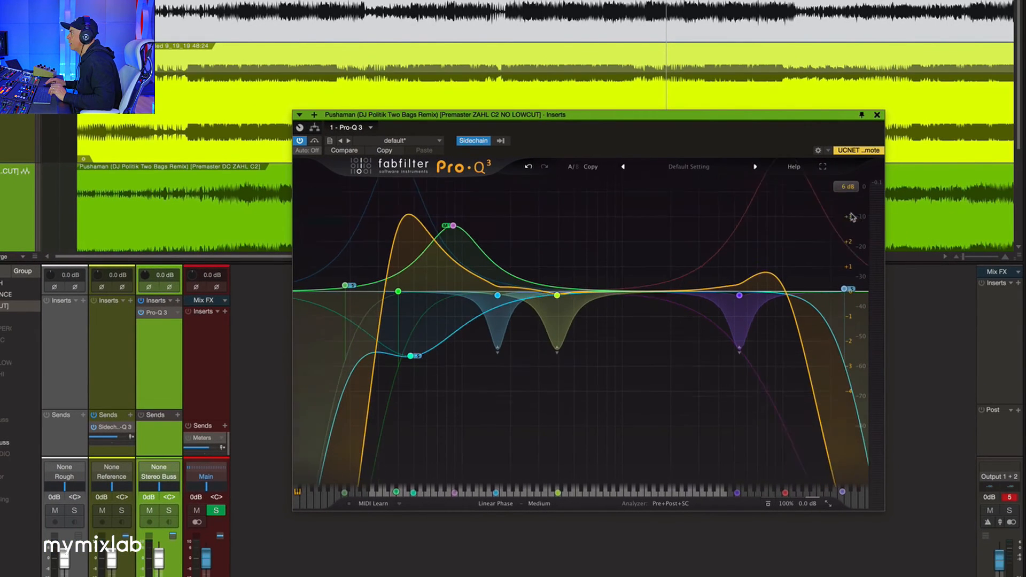
pyautogui.click(849, 186)
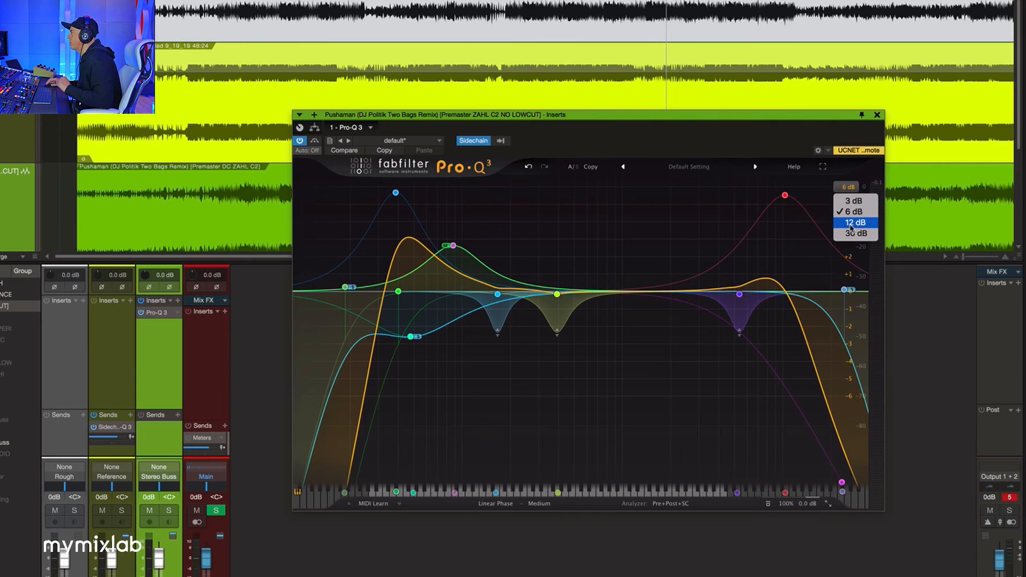
pyautogui.click(691, 123)
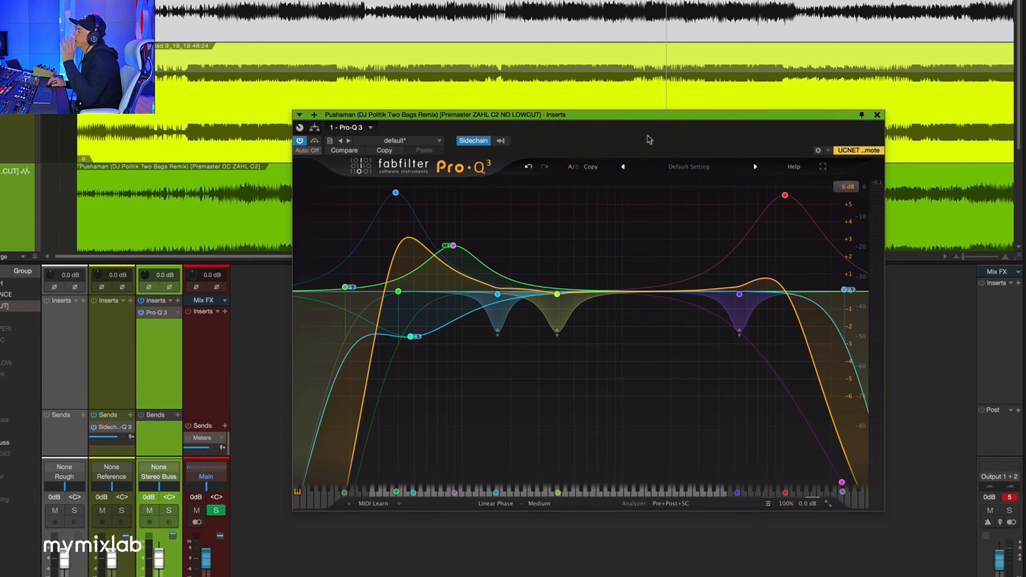
# Review the Processing Mode description and the available phase modes and linear-phase resolutions without changing them
pyautogui.moveTo(519, 507)
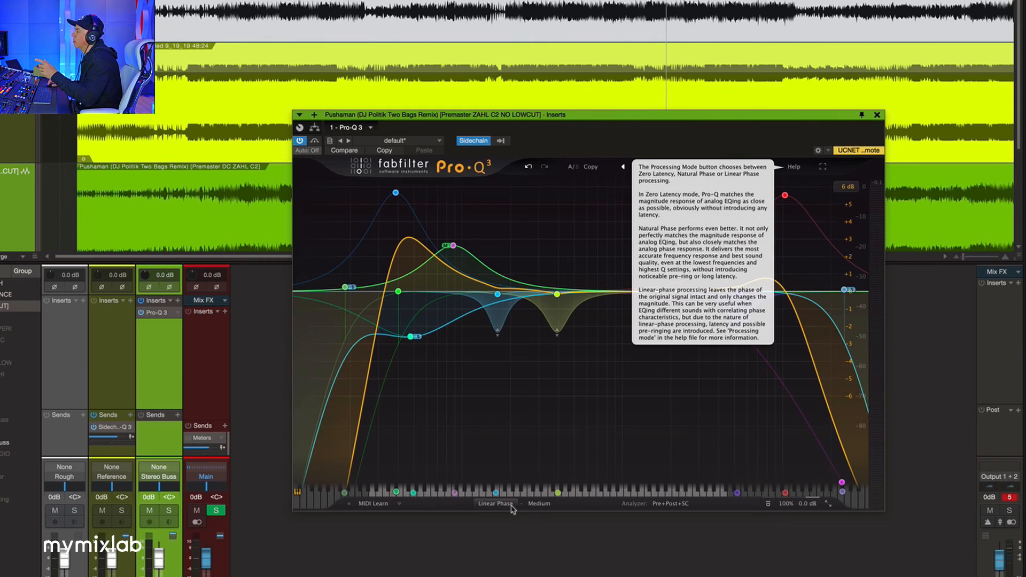
pyautogui.click(513, 505)
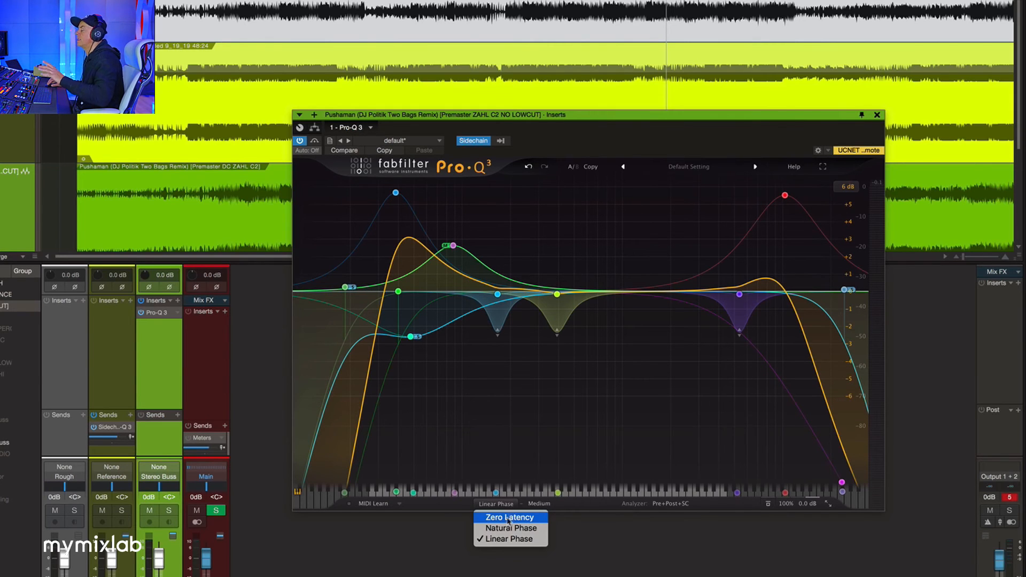
pyautogui.click(513, 420)
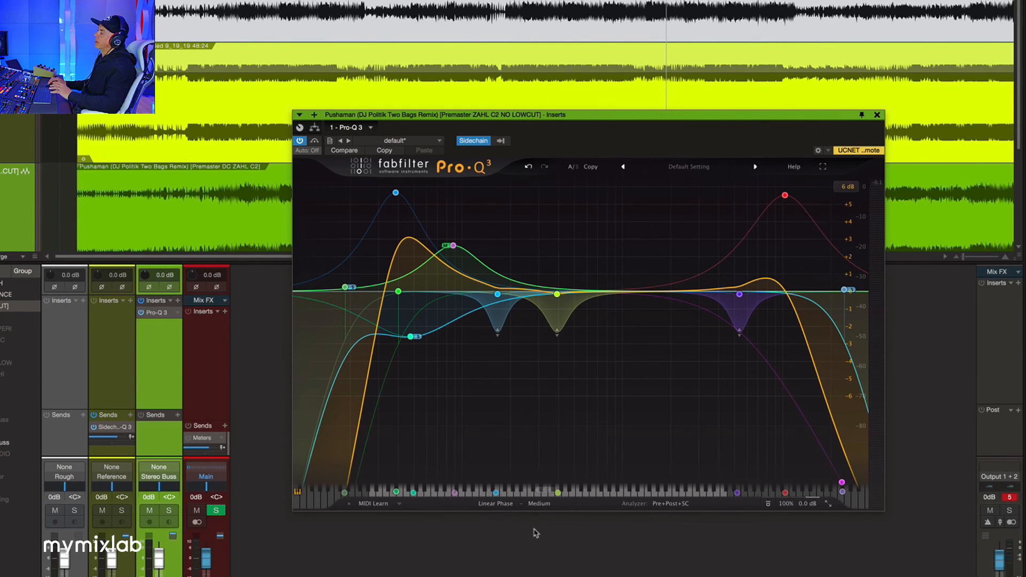
pyautogui.click(539, 505)
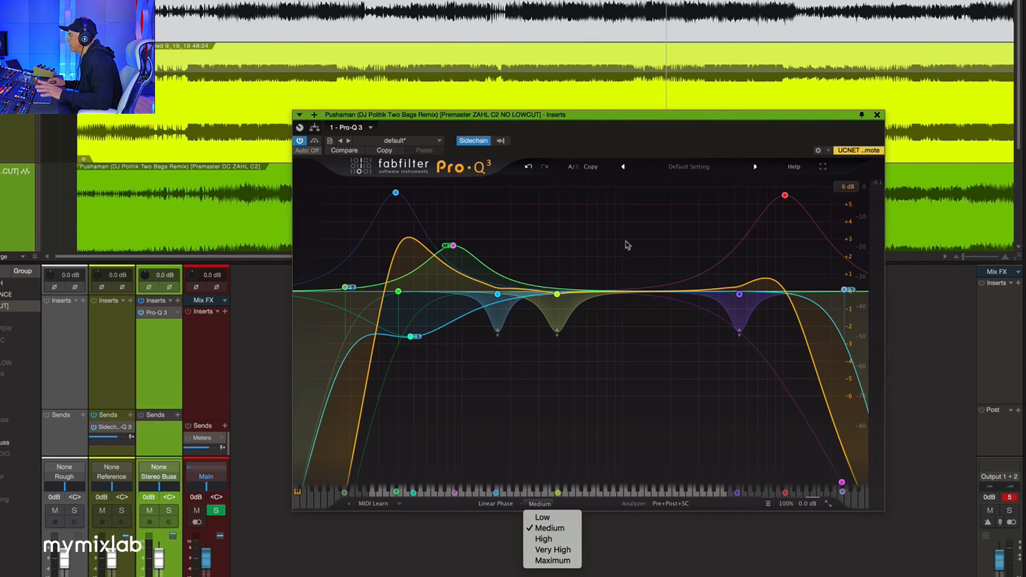
# Reduce the Gain Scale almost to zero so all band gains flatten, and briefly play the result
pyautogui.click(784, 504)
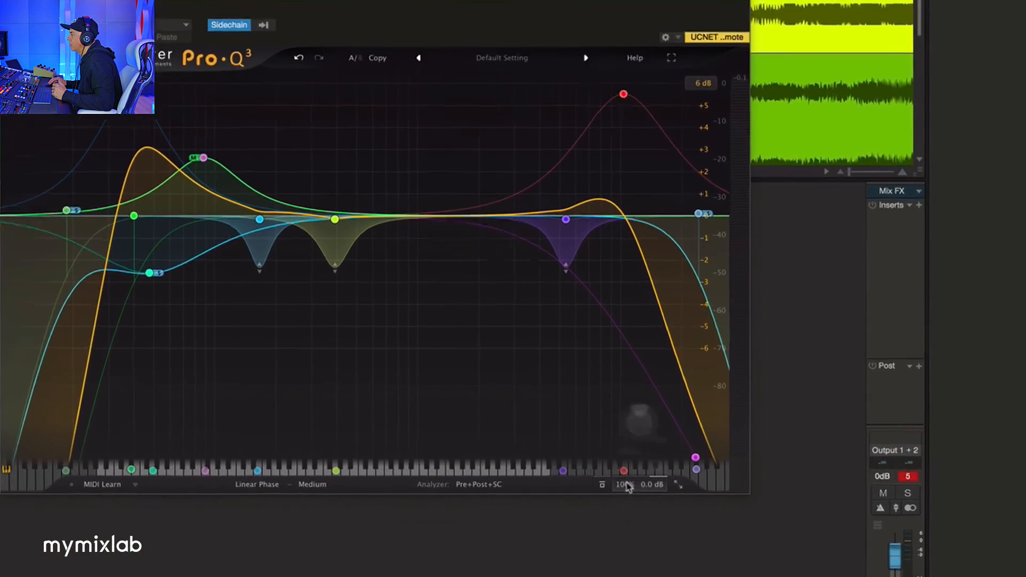
pyautogui.moveTo(786, 504); pyautogui.dragTo(784, 540)
pyautogui.moveTo(515, 525); pyautogui.dragTo(536, 571)
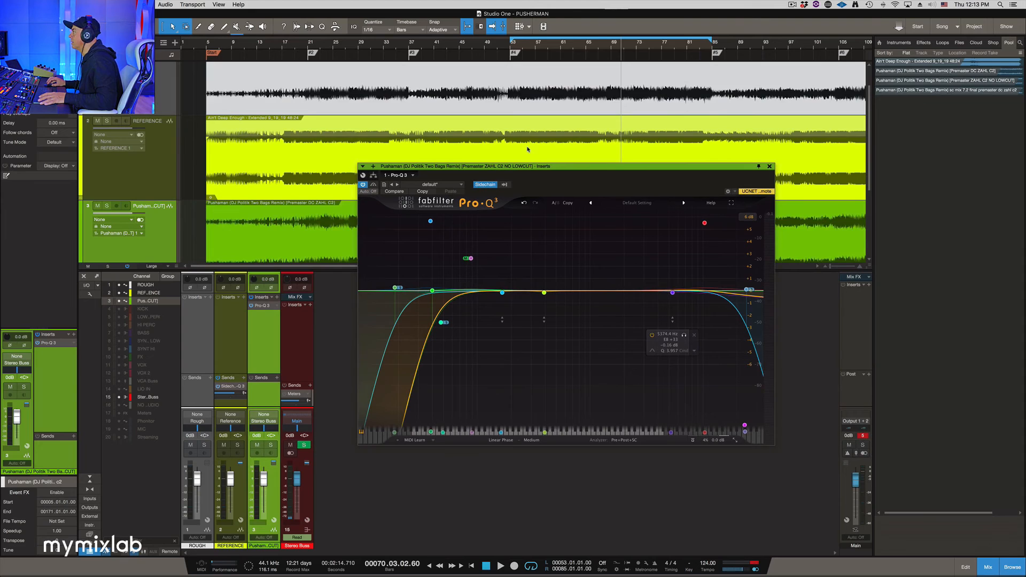
pyautogui.press('space')
pyautogui.press('space')
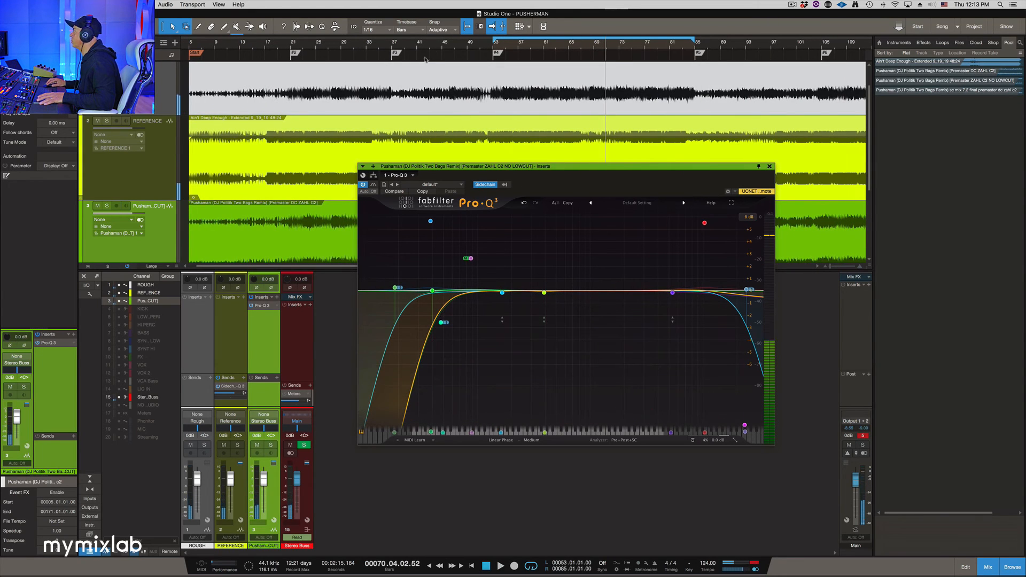
# Play from bar 43, sweep the Gain Scale up to 200% and stop playback
pyautogui.click(431, 46)
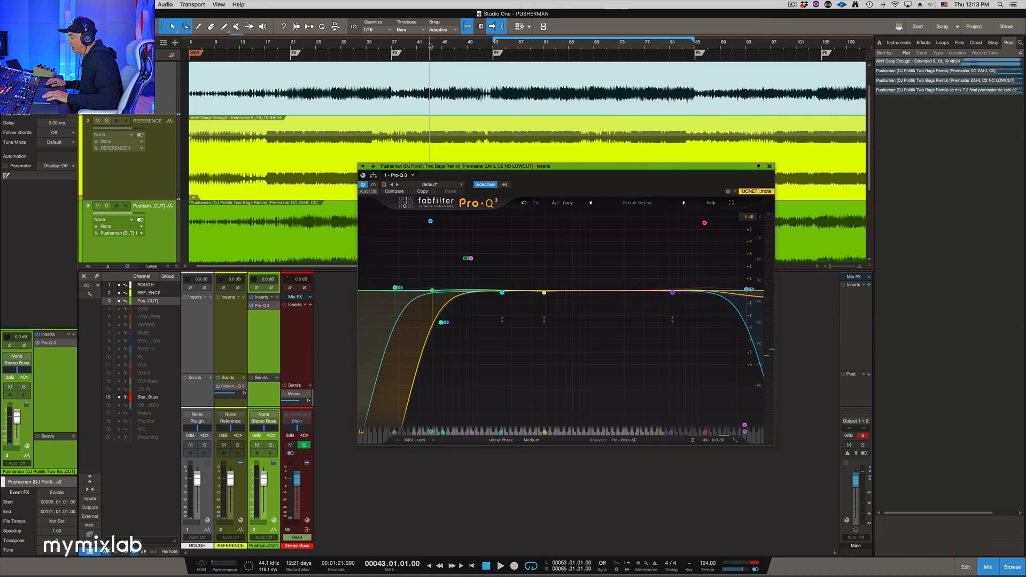
pyautogui.press('space')
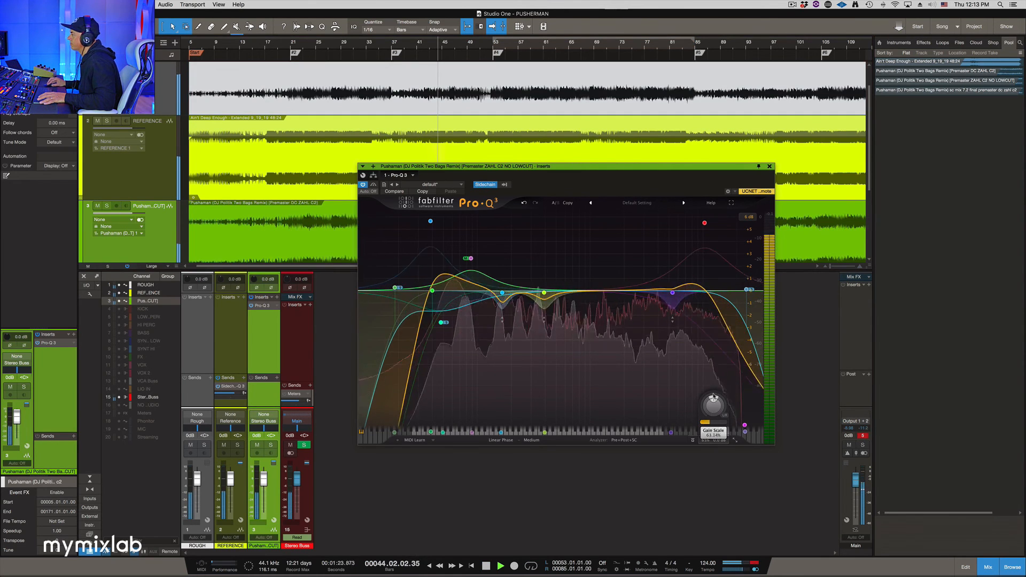
pyautogui.moveTo(702, 455); pyautogui.dragTo(726, 428)
pyautogui.press('space')
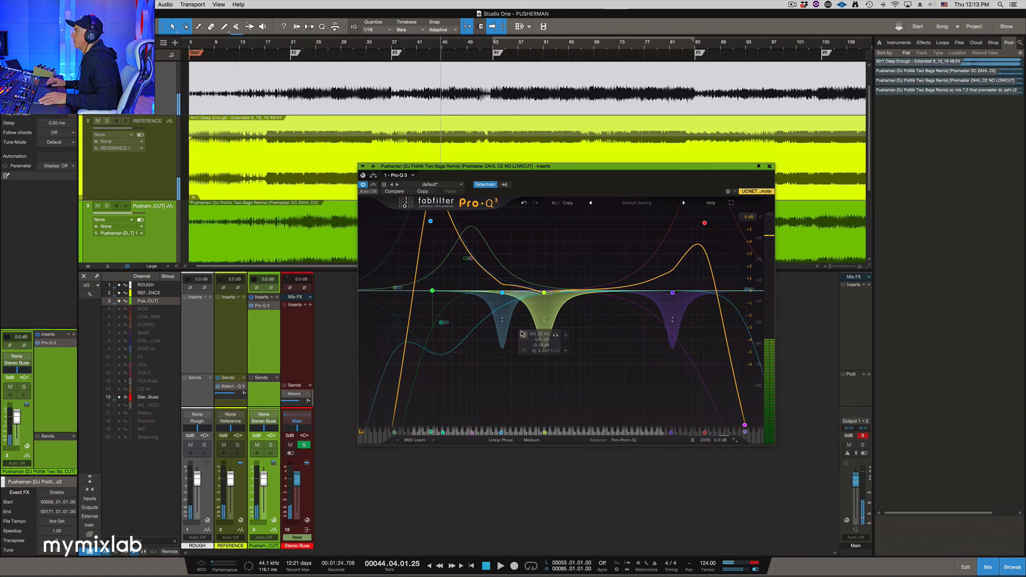
# Show the premaster's Gain Scale automation and draw a ramp from 200% near bar 47 down to the minimum near bar 52 during playback
pyautogui.press('a')
pyautogui.scroll(-3, 341, 137)
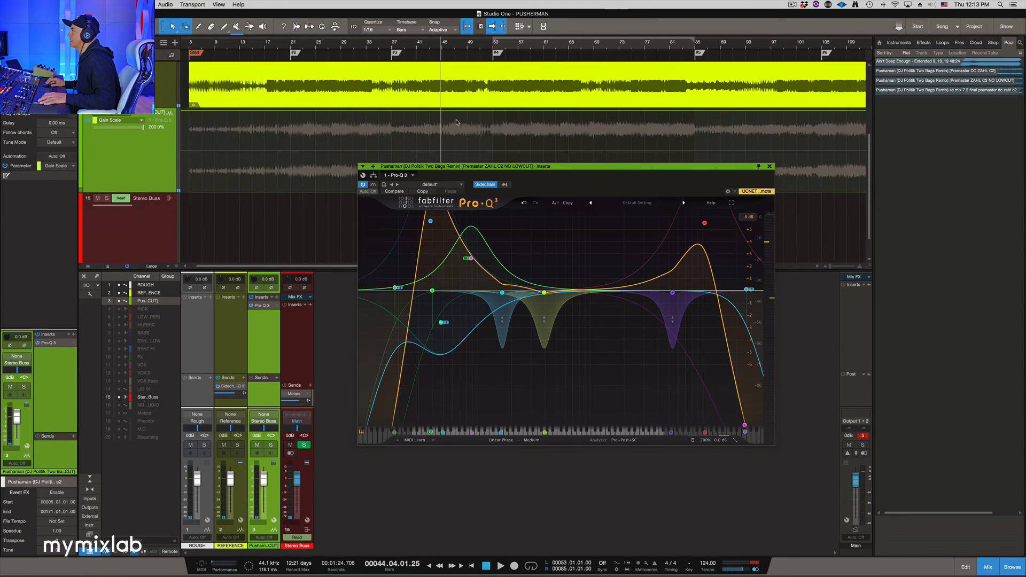
pyautogui.press('space')
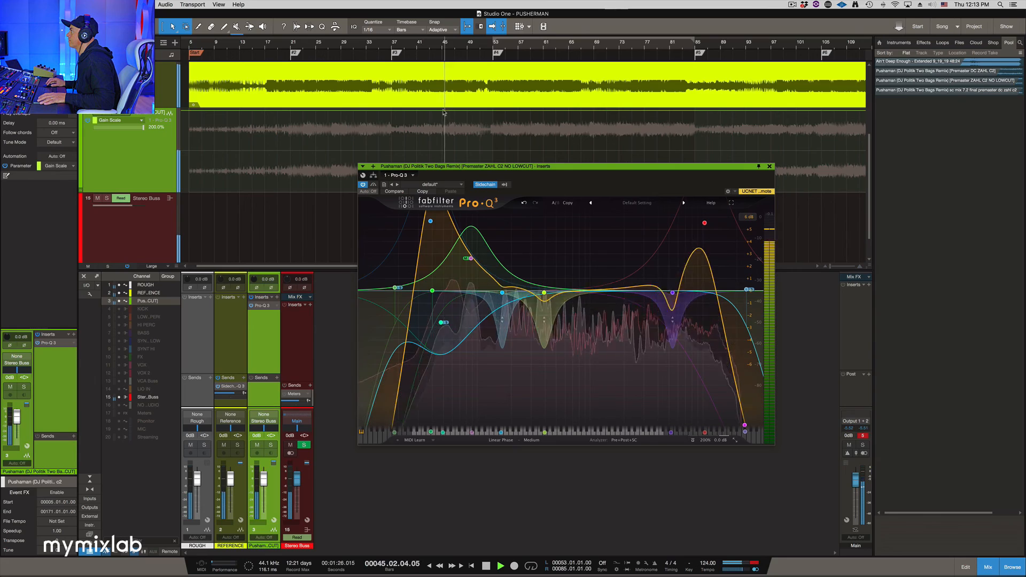
pyautogui.click(454, 110)
pyautogui.moveTo(466, 111); pyautogui.dragTo(486, 174)
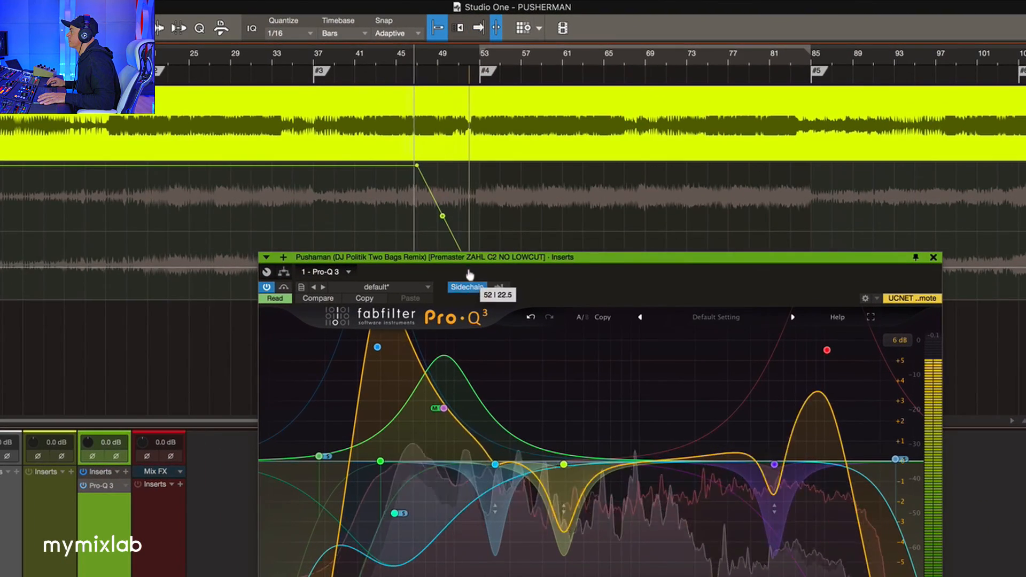
pyautogui.moveTo(474, 257); pyautogui.dragTo(482, 419)
pyautogui.moveTo(469, 267); pyautogui.dragTo(470, 296)
pyautogui.press('space')
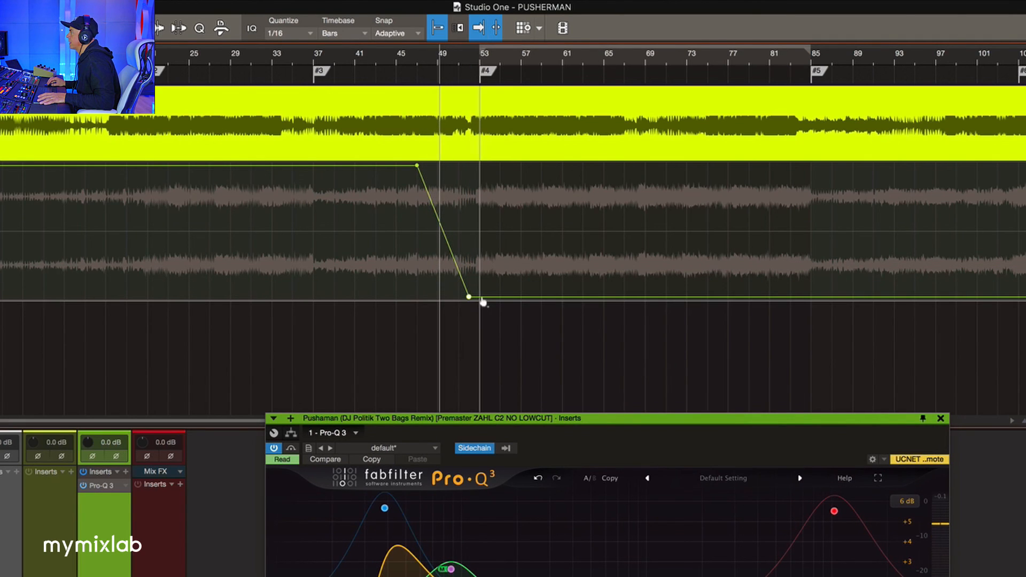
# Bring the Gain Scale automation to about 100% before the ramp and from bar 52 on, undoing an extra ramp point
pyautogui.moveTo(492, 300)
pyautogui.mouseDown()
pyautogui.moveTo(518, 202)
pyautogui.moveTo(488, 197)
pyautogui.moveTo(481, 213)
pyautogui.moveTo(479, 169)
pyautogui.moveTo(470, 235)
pyautogui.mouseUp()
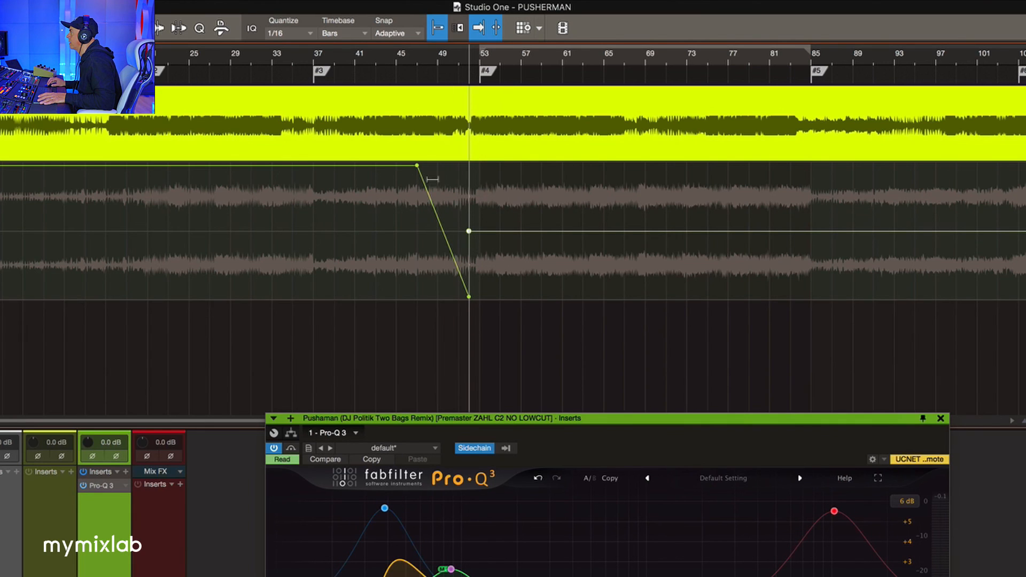
pyautogui.moveTo(420, 171); pyautogui.dragTo(418, 239)
pyautogui.click(355, 59)
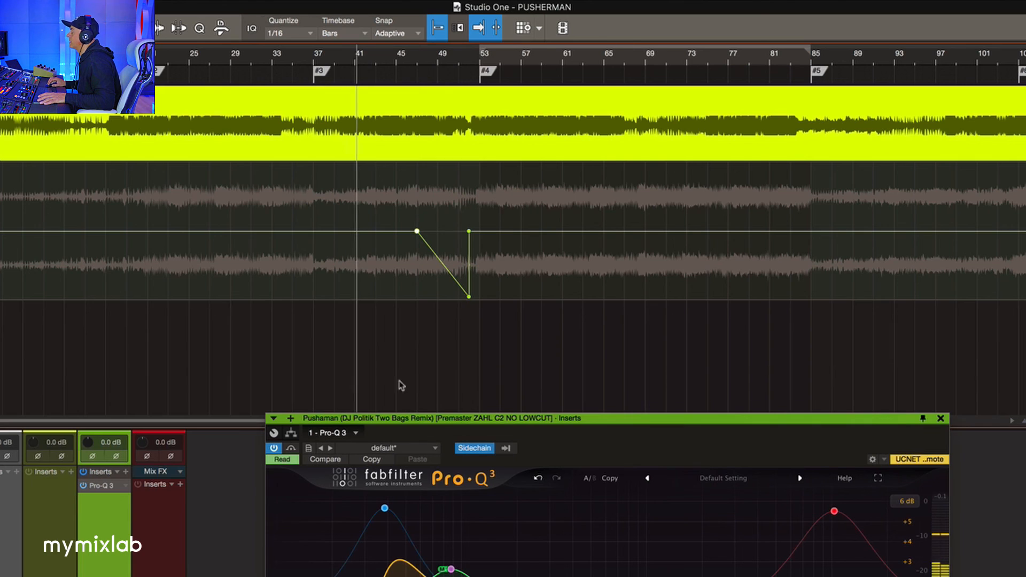
pyautogui.click(442, 263)
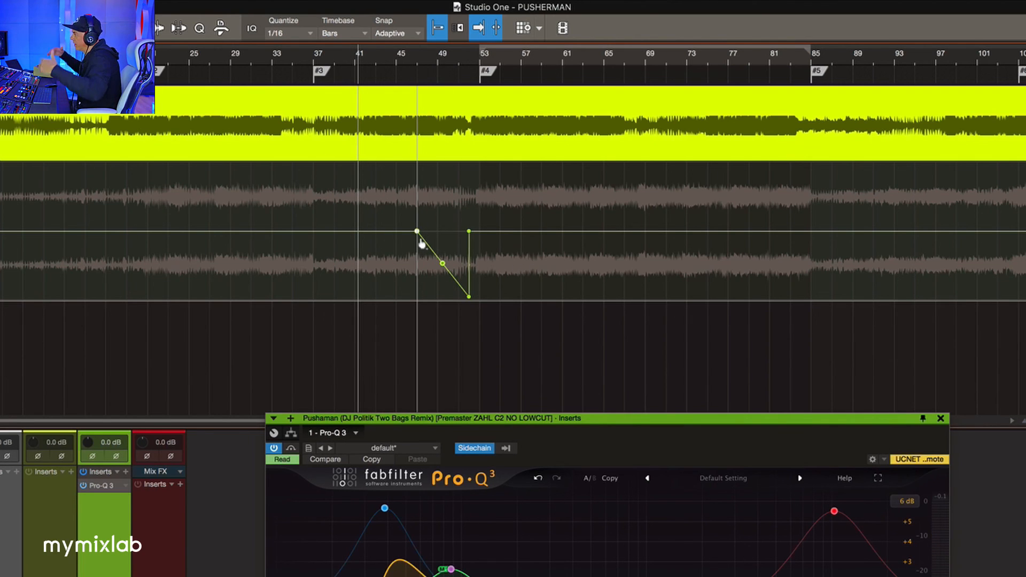
pyautogui.hotkey('ctrl', 'z')
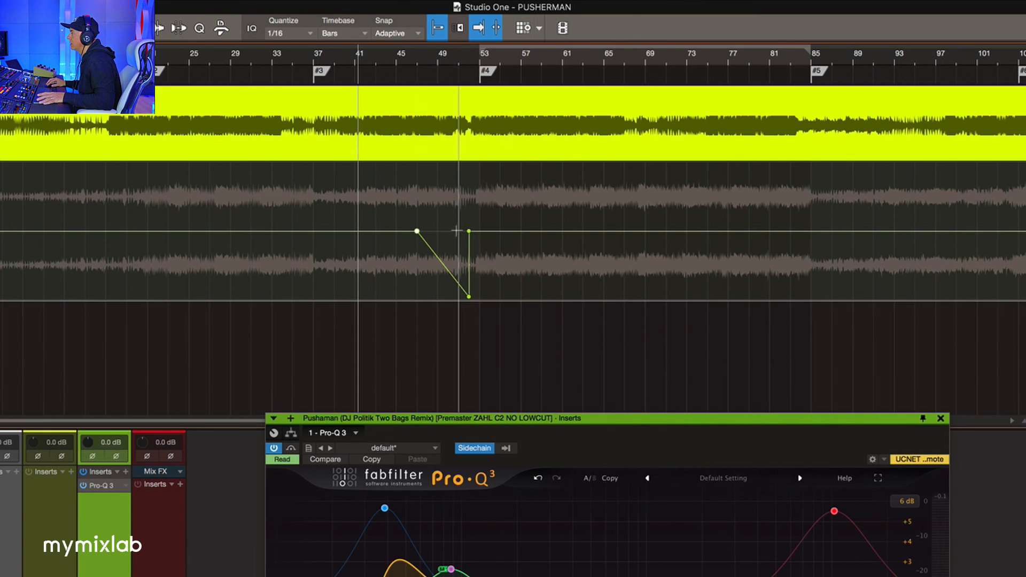
# Move the automation's recovery point to bar 53 slightly above the starting level and curve the rise out of the dip
pyautogui.moveTo(470, 233); pyautogui.dragTo(479, 218)
pyautogui.scroll(5, 470, 227)
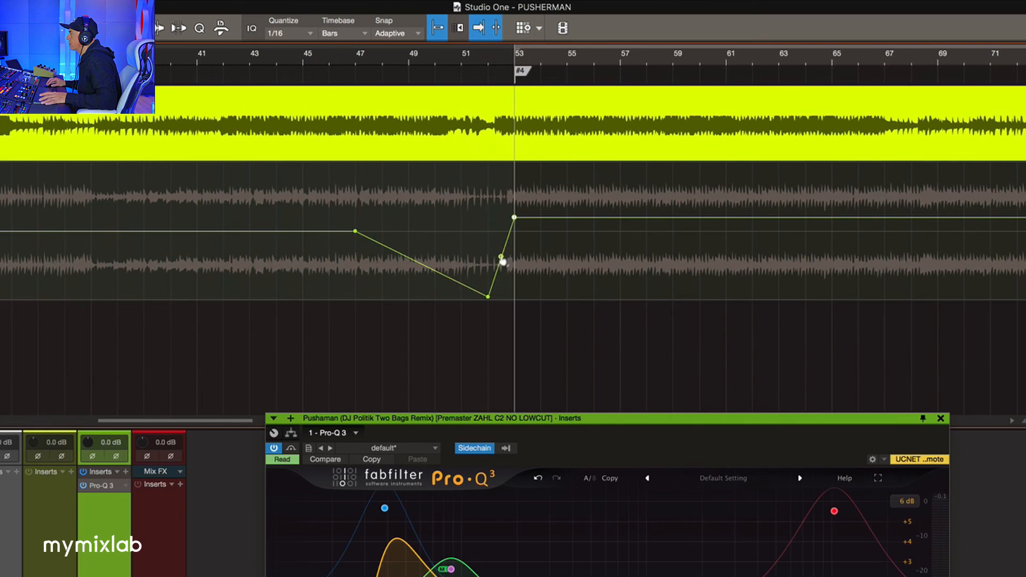
pyautogui.moveTo(507, 273); pyautogui.dragTo(503, 267)
# Play the song from about bar 44 and reposition the EQ window to watch the bands follow the Gain Scale automation
pyautogui.click(276, 54)
pyautogui.press('space')
pyautogui.scroll(-3, 310, 135)
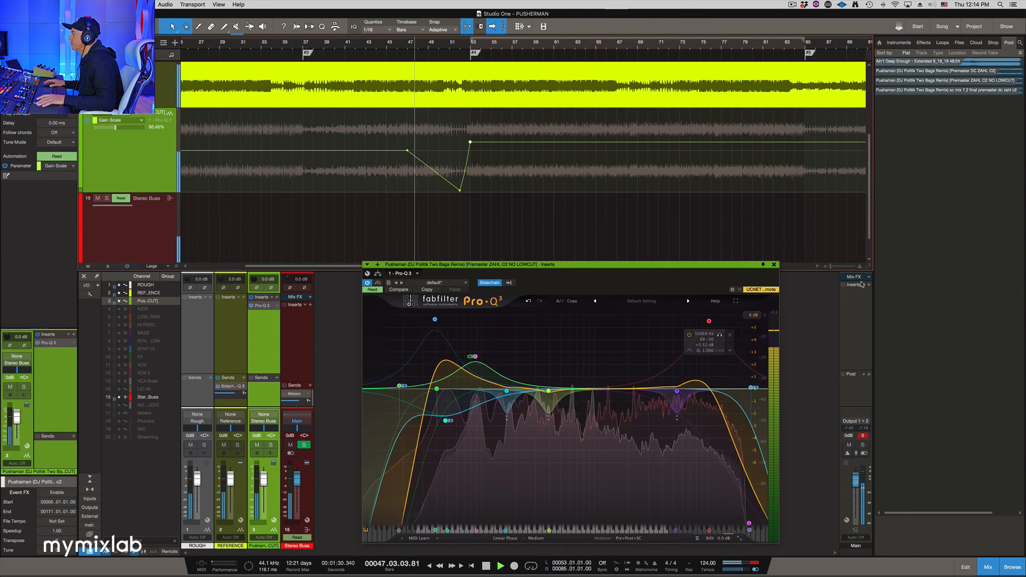
pyautogui.moveTo(664, 264); pyautogui.dragTo(640, 215)
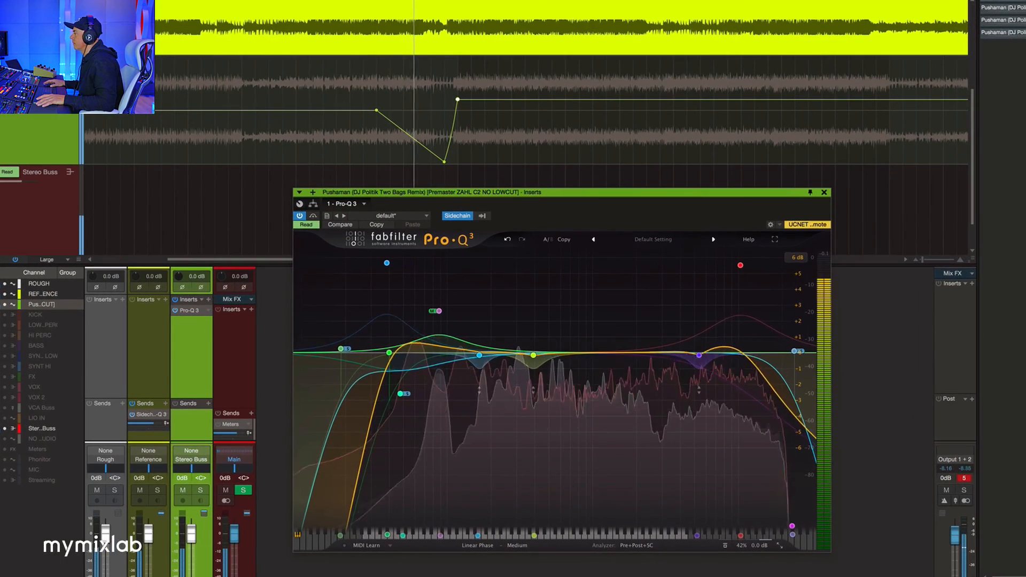